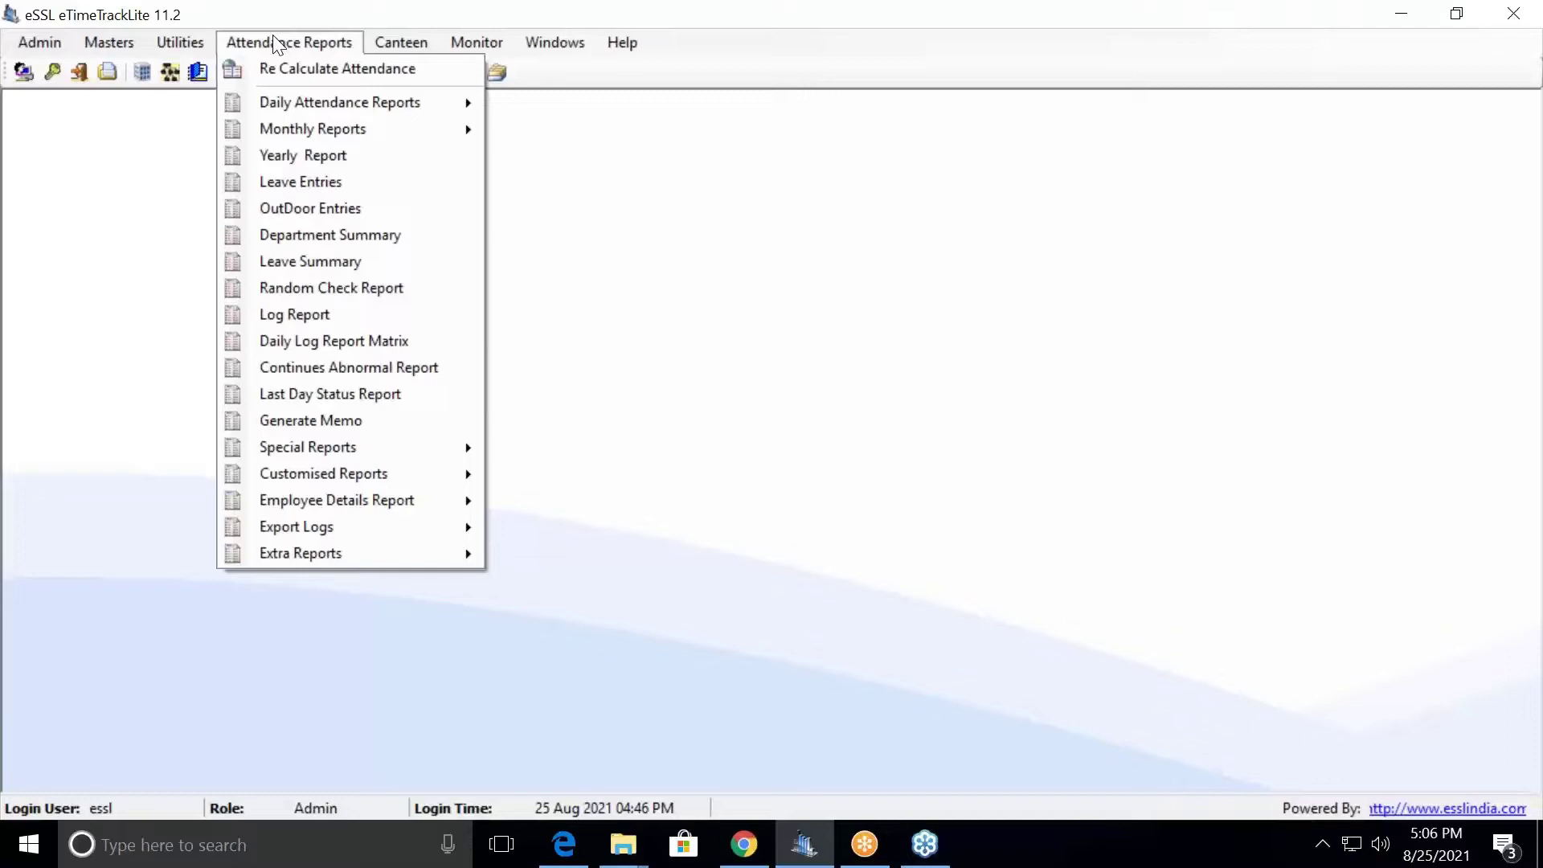
Step: Recalculate attendance from 01 Jul 2021 to 25 Aug 2021 for all companies and departments
{"action": "left_click", "coordinate": [298, 68]}
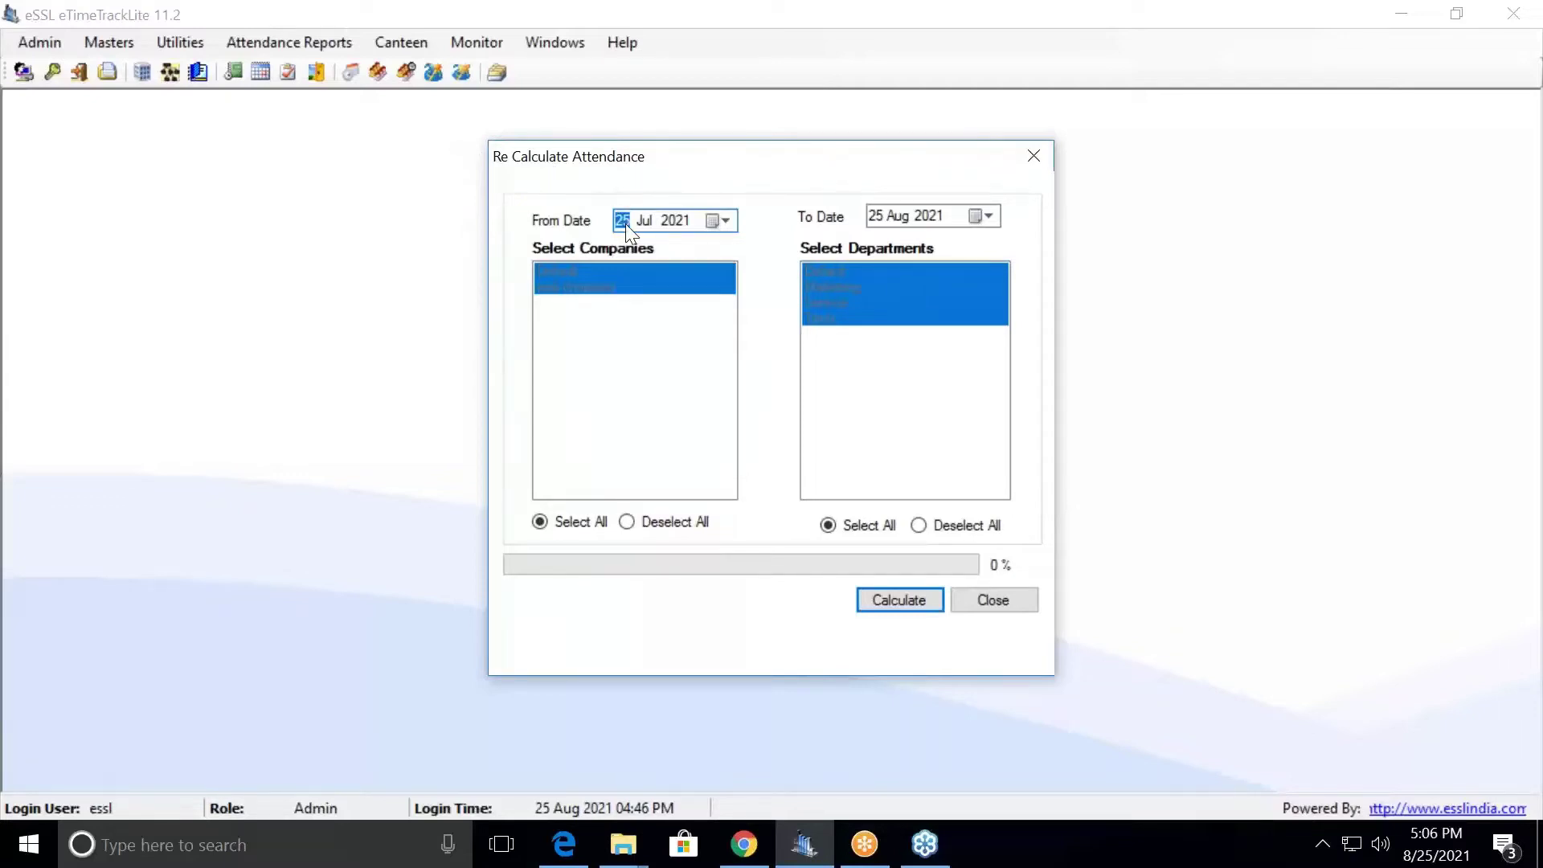
{"action": "left_click", "coordinate": [861, 599]}
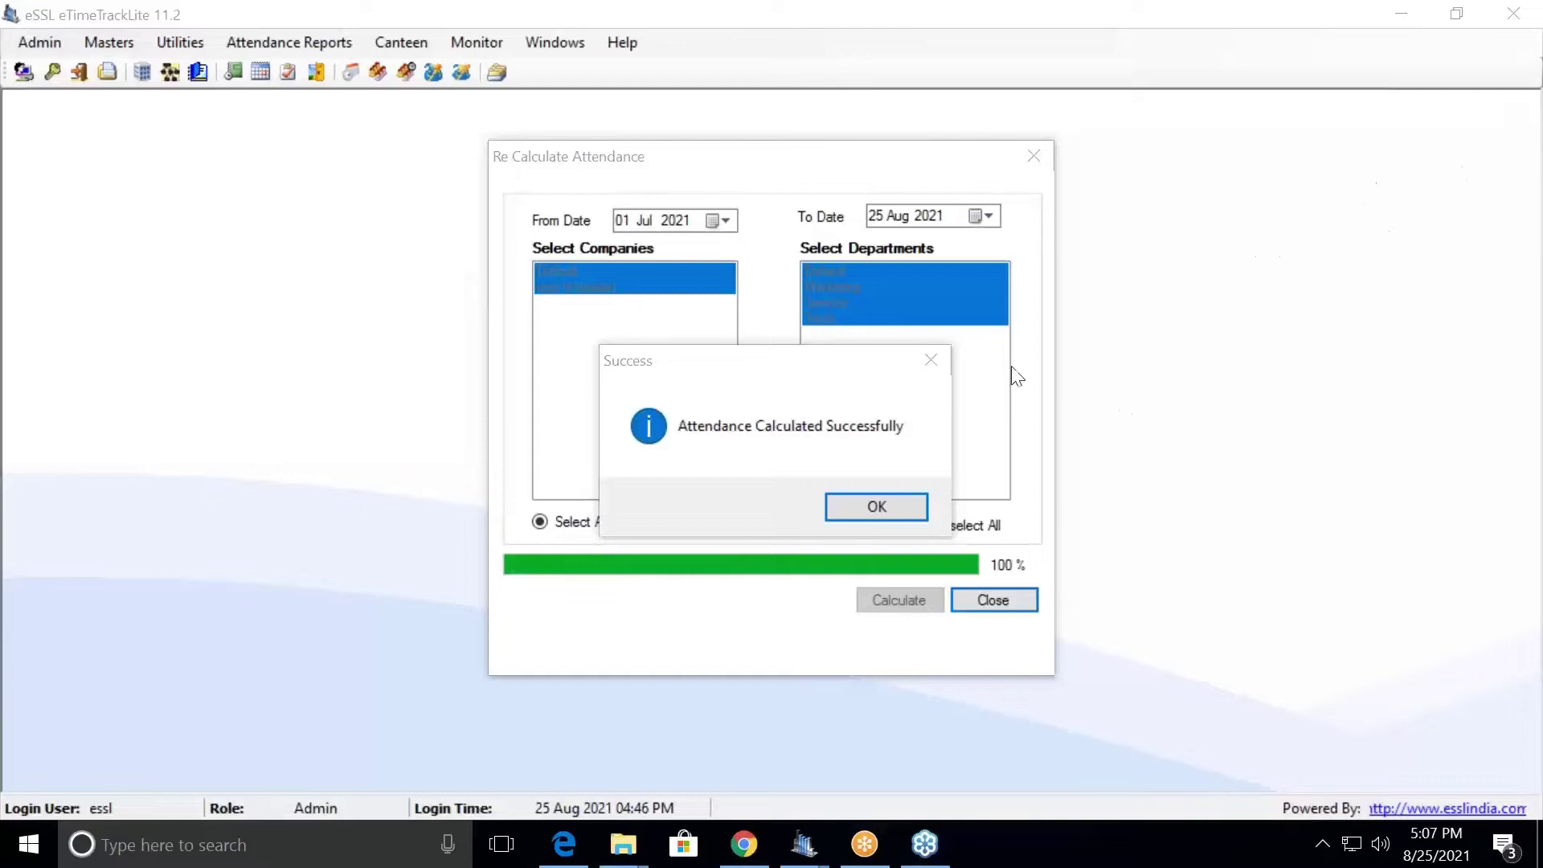
{"action": "left_click", "coordinate": [889, 506]}
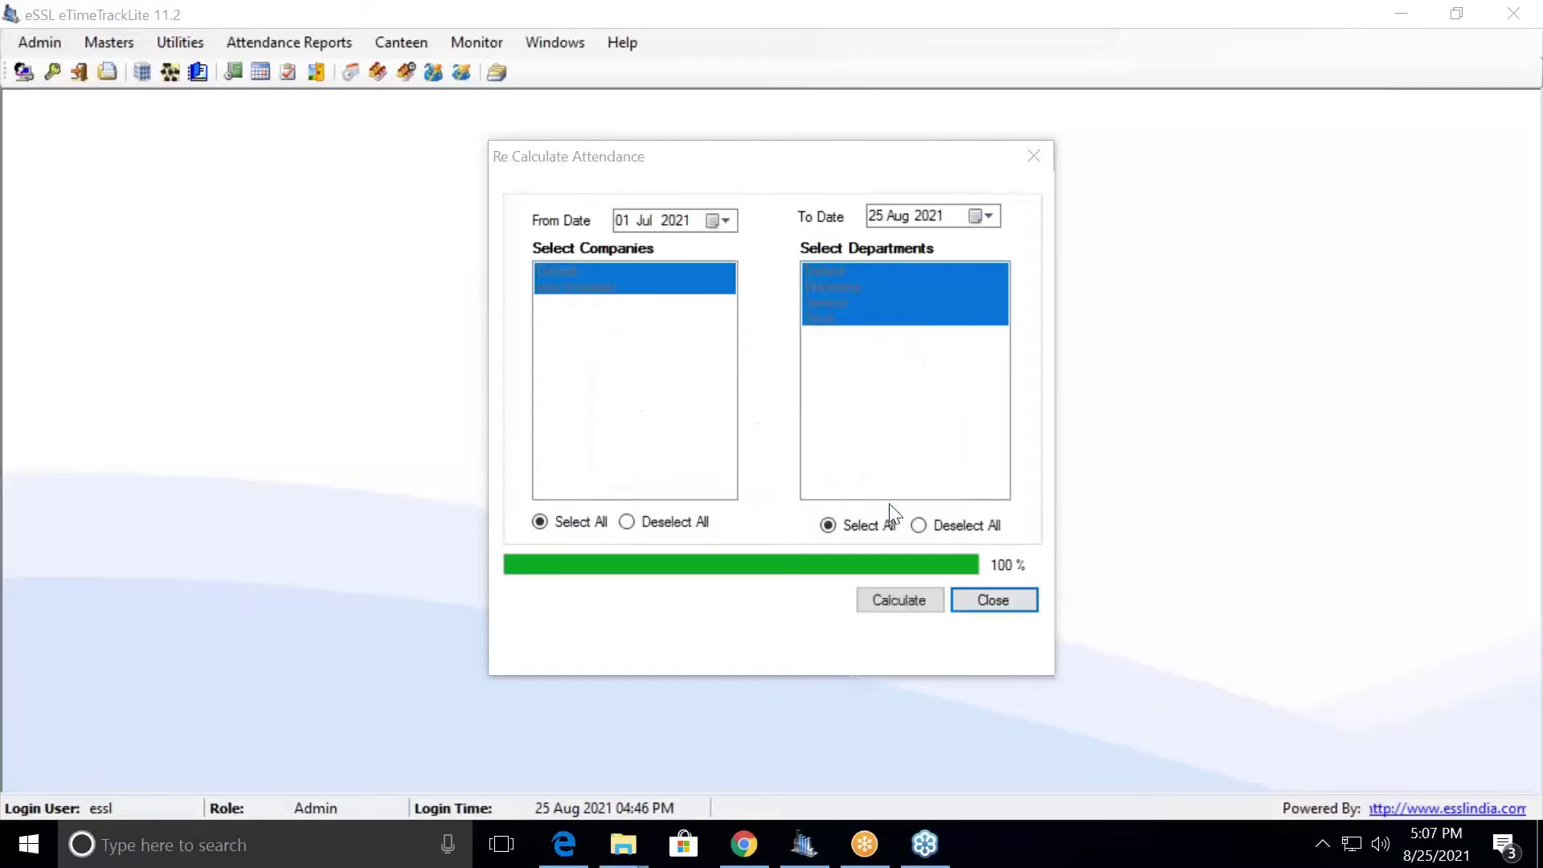
{"action": "left_click", "coordinate": [972, 608]}
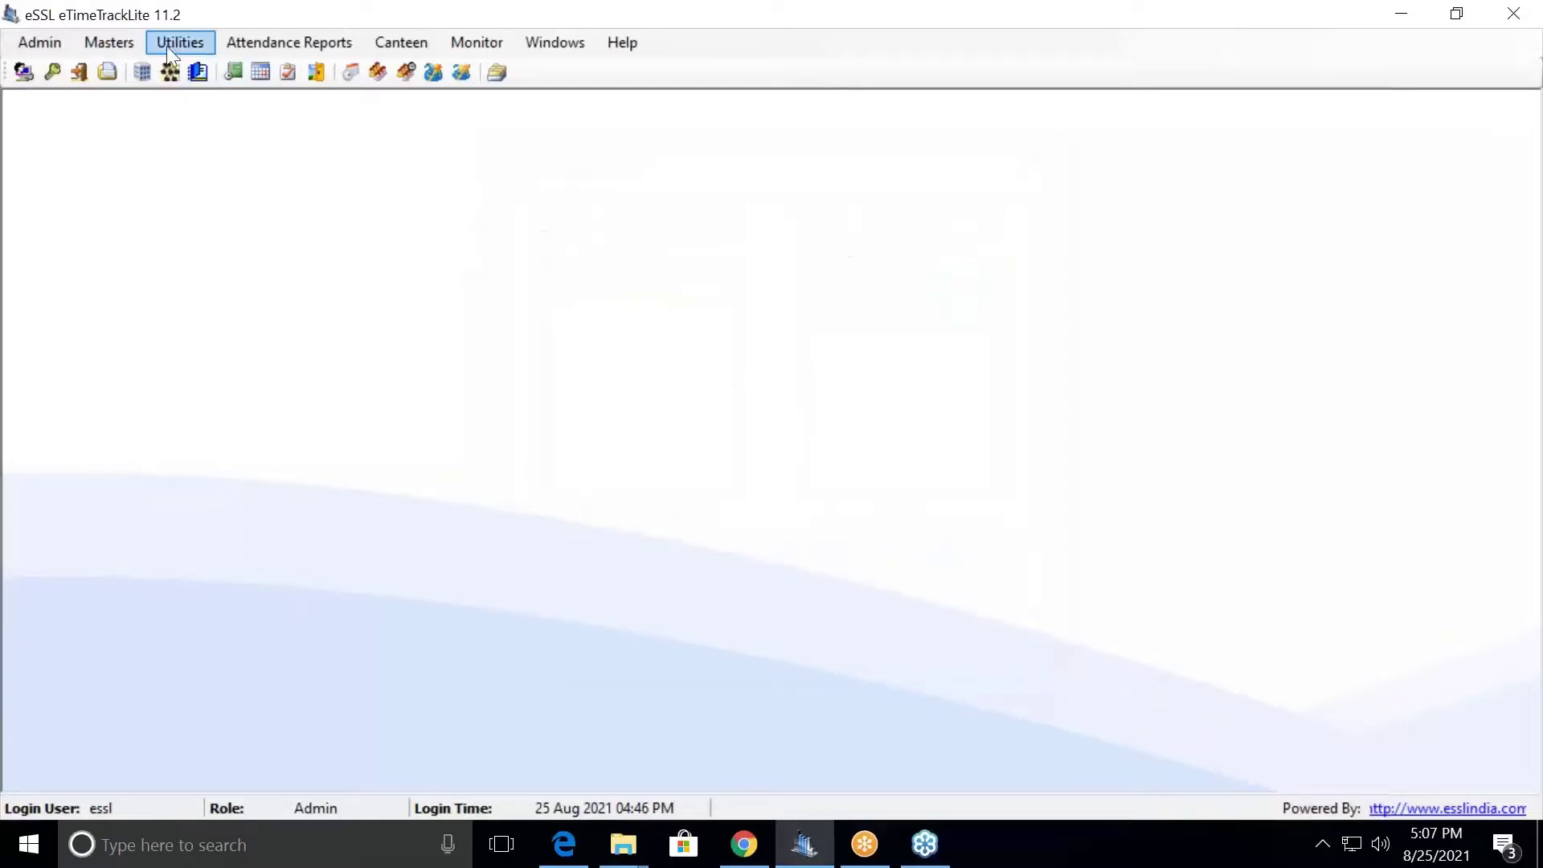
Step: Bring up the device log records and filter them to month 7 of 2021
{"action": "left_click", "coordinate": [109, 45]}
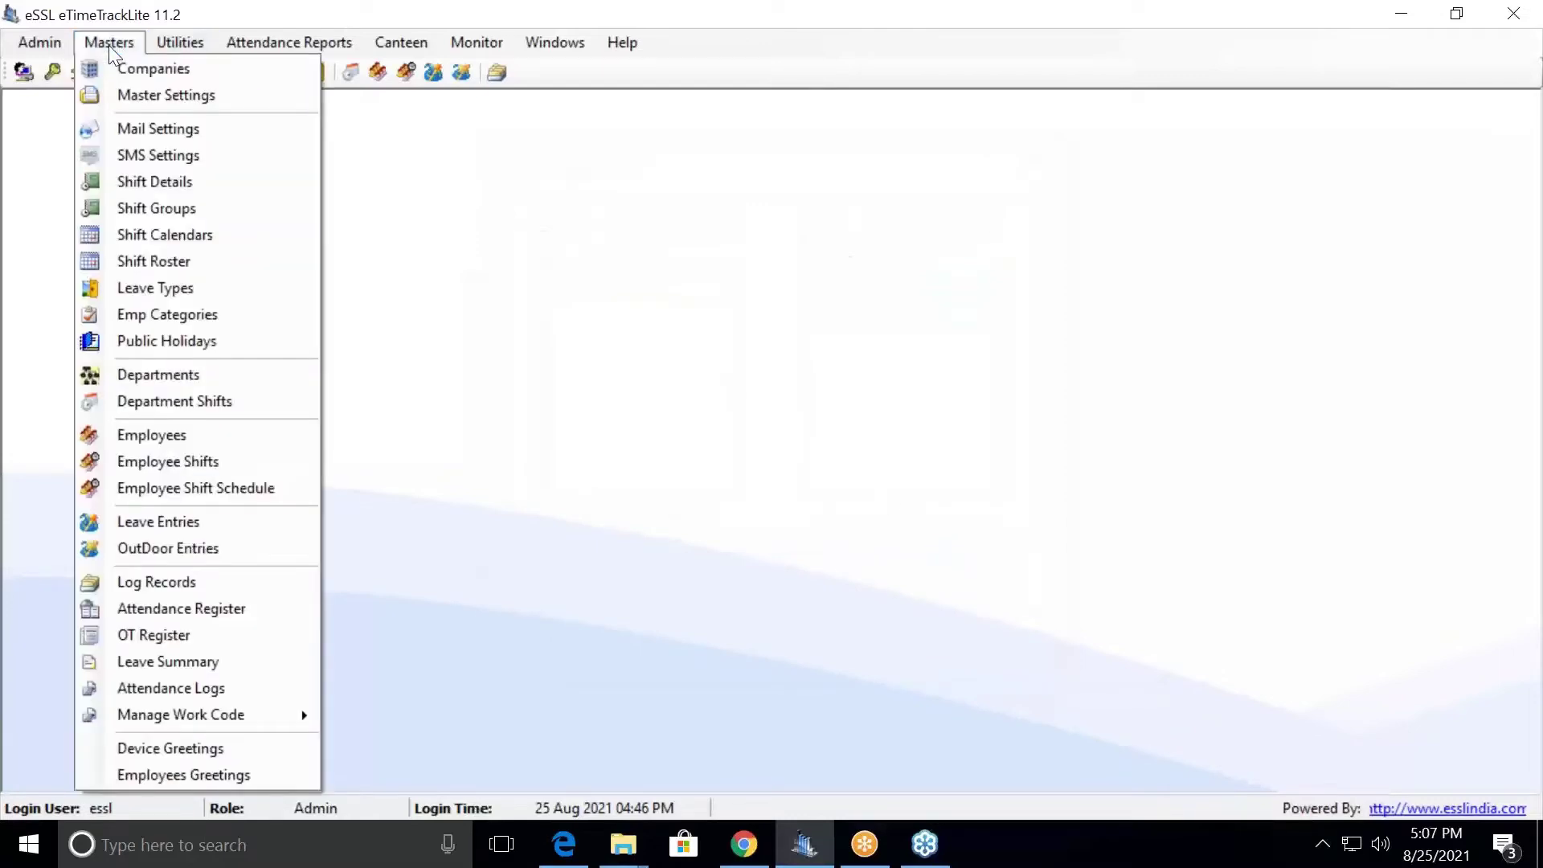
{"action": "left_click", "coordinate": [186, 590]}
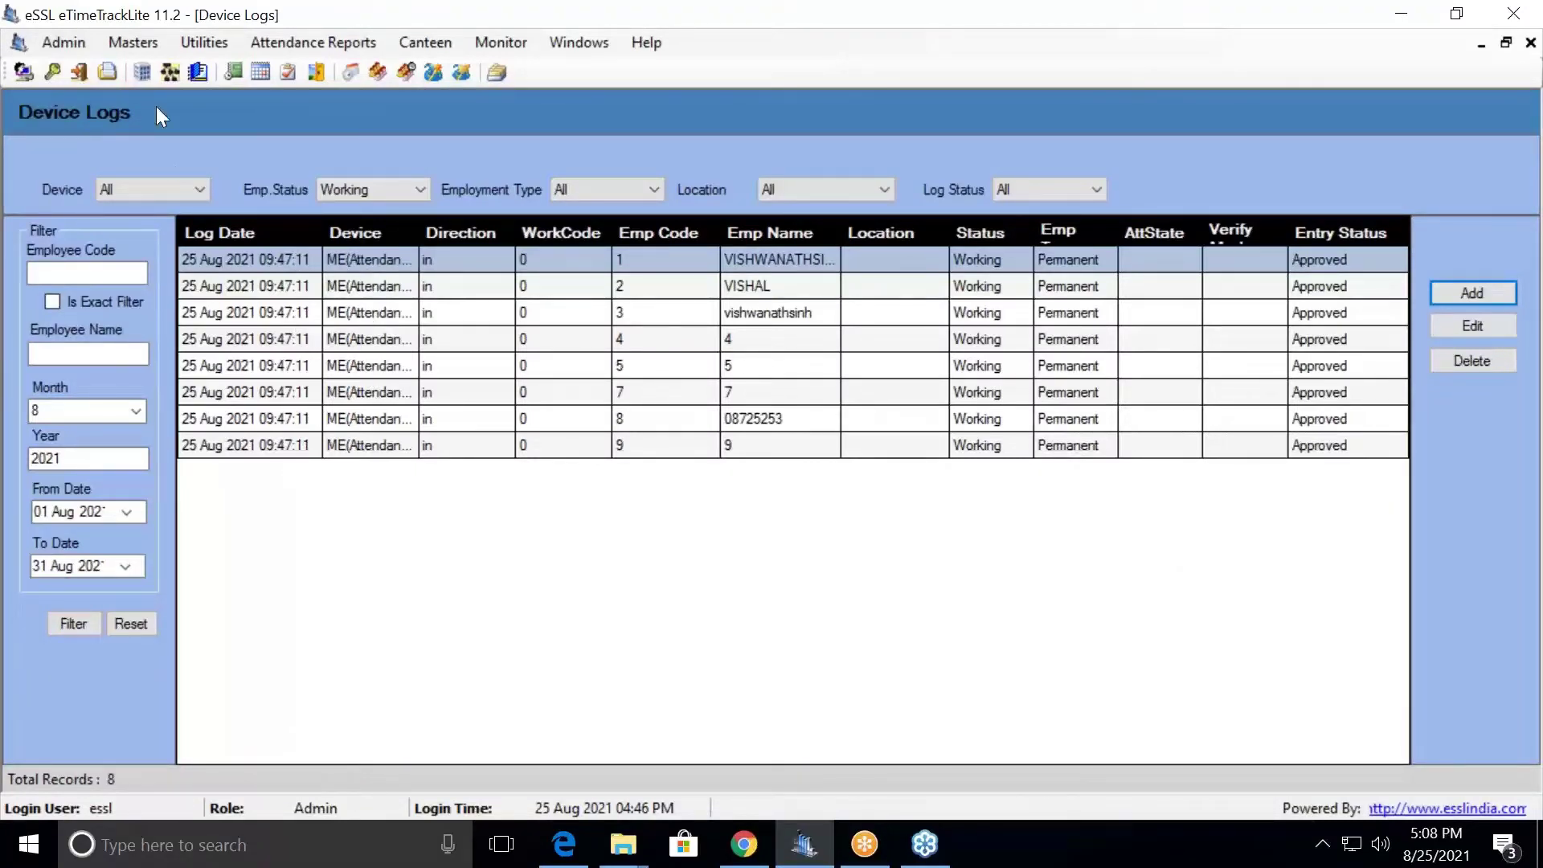
{"action": "left_click", "coordinate": [134, 409]}
{"action": "left_click", "coordinate": [83, 527]}
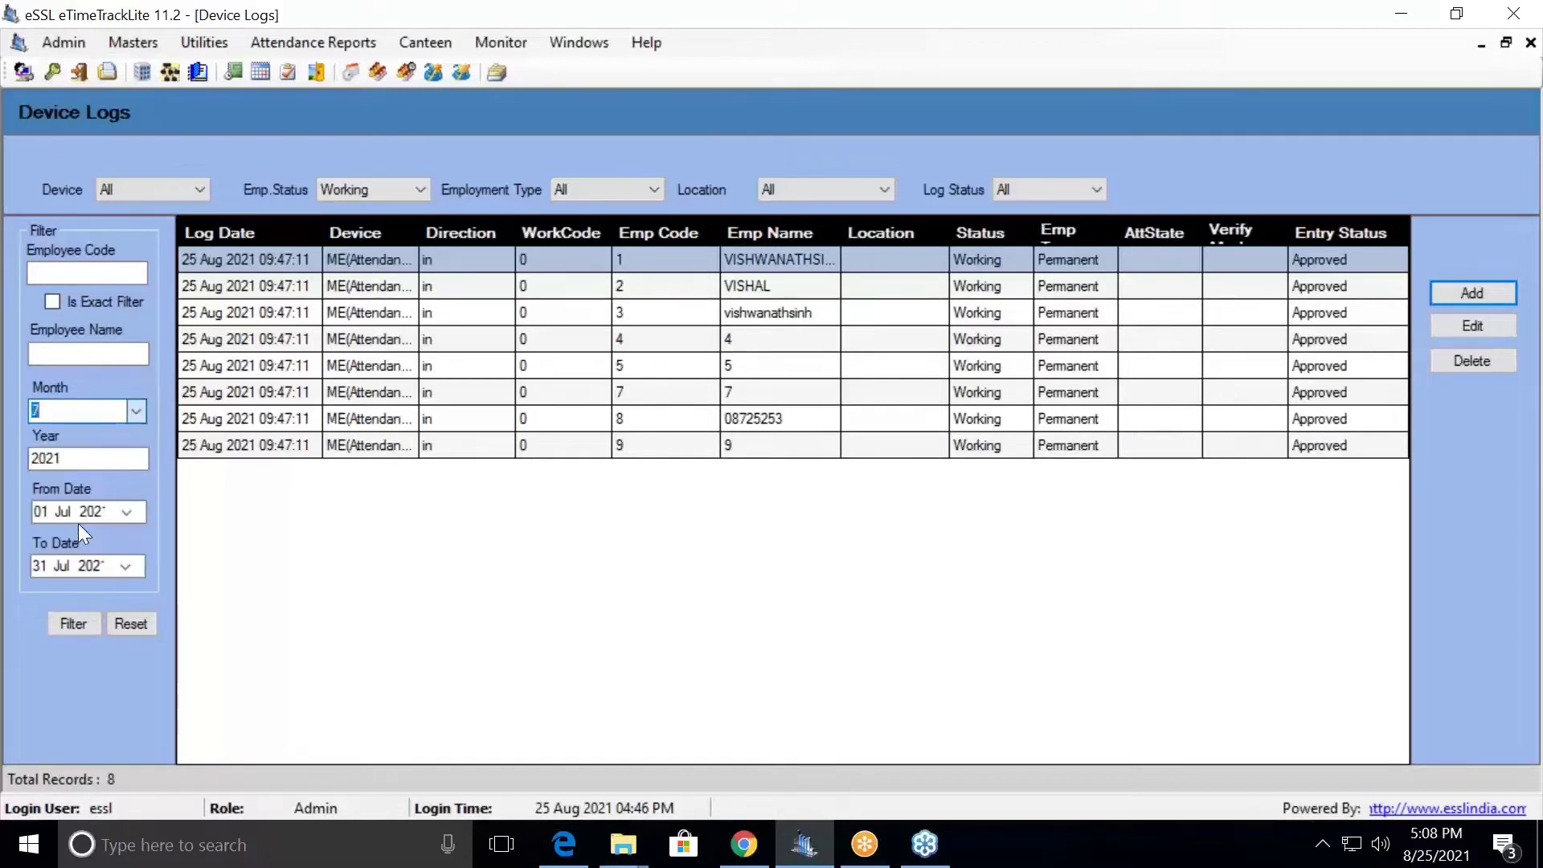
{"action": "left_click", "coordinate": [71, 625]}
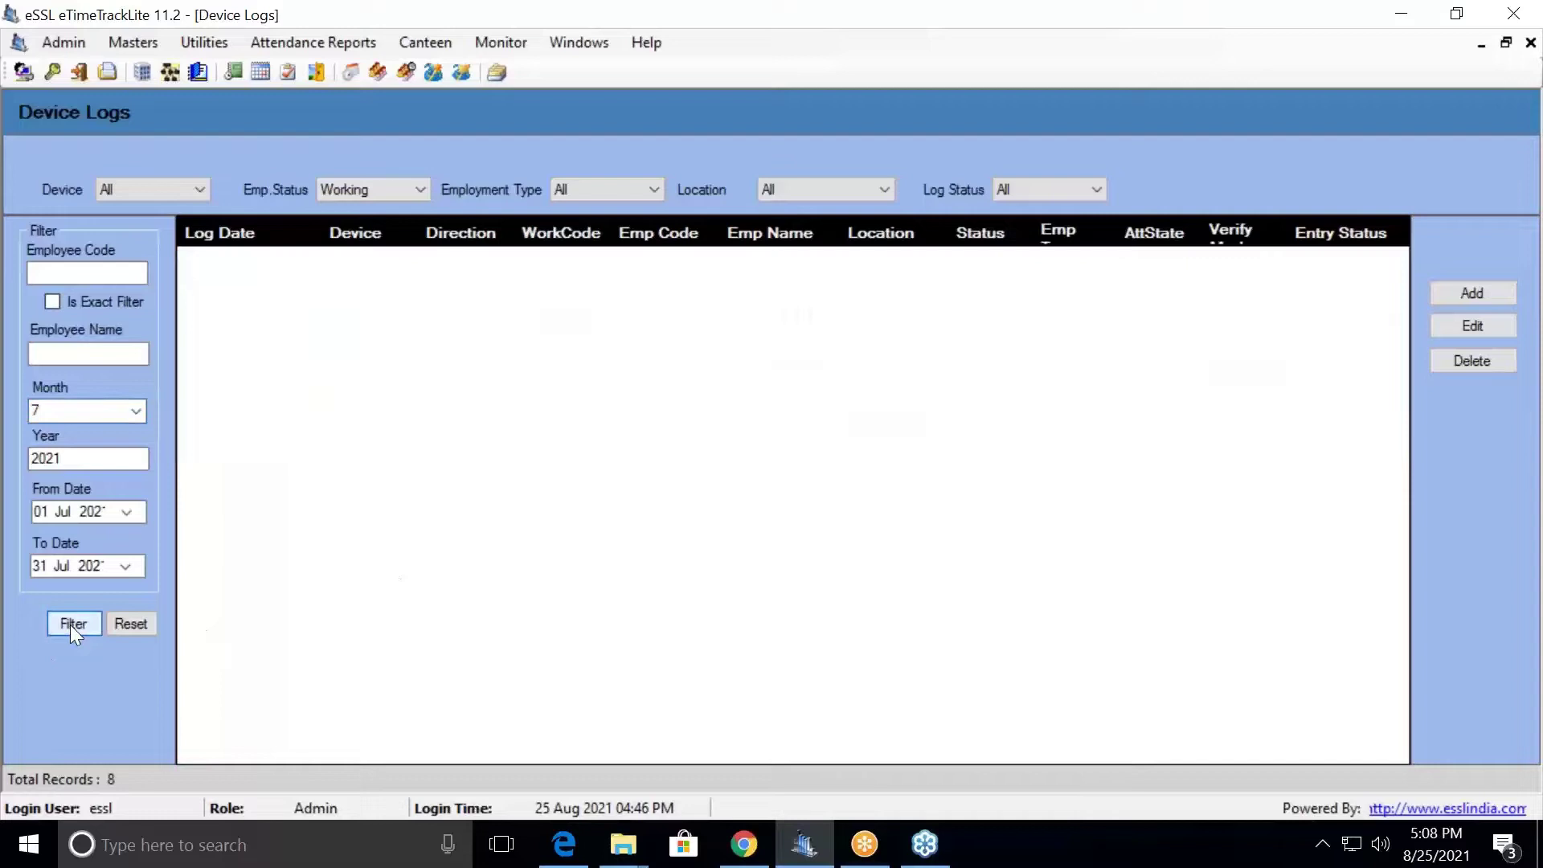
Step: Filter the device log records to month 8 of 2021
{"action": "left_click", "coordinate": [136, 410]}
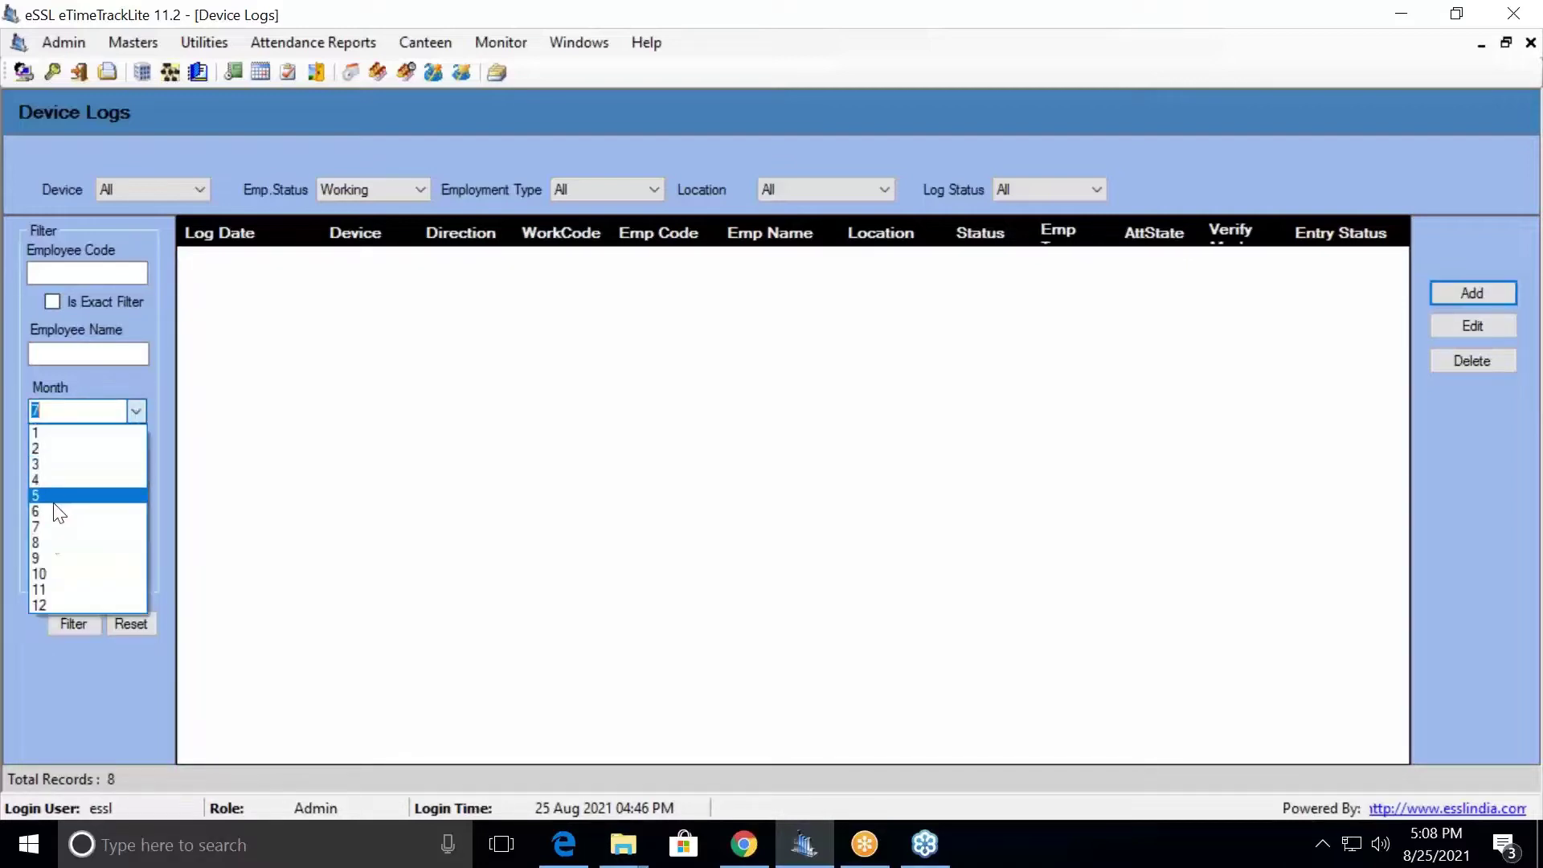
{"action": "left_click", "coordinate": [50, 543]}
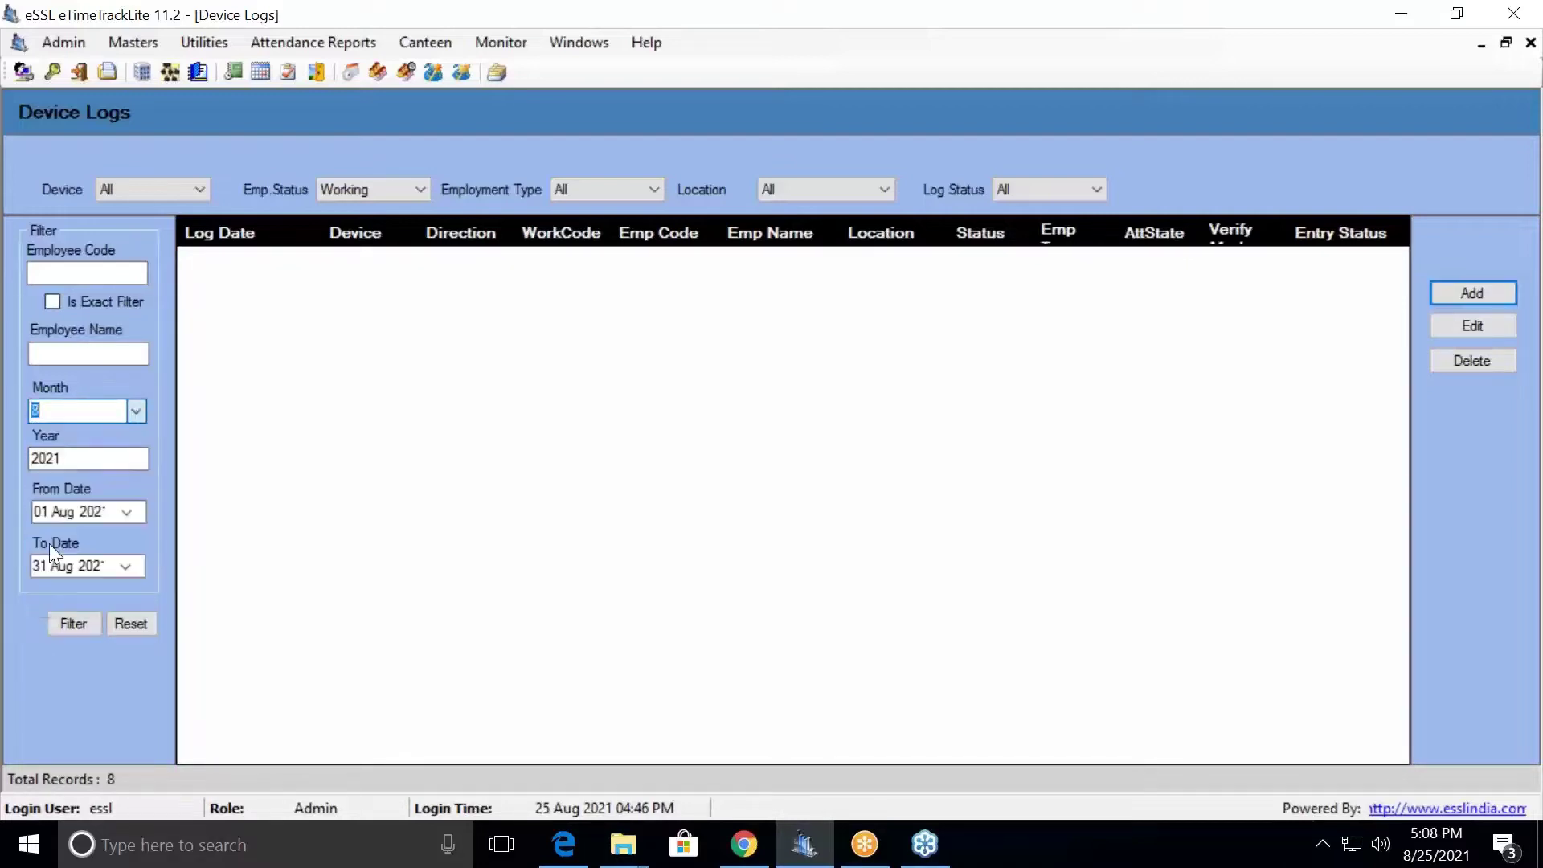
{"action": "left_click", "coordinate": [74, 625]}
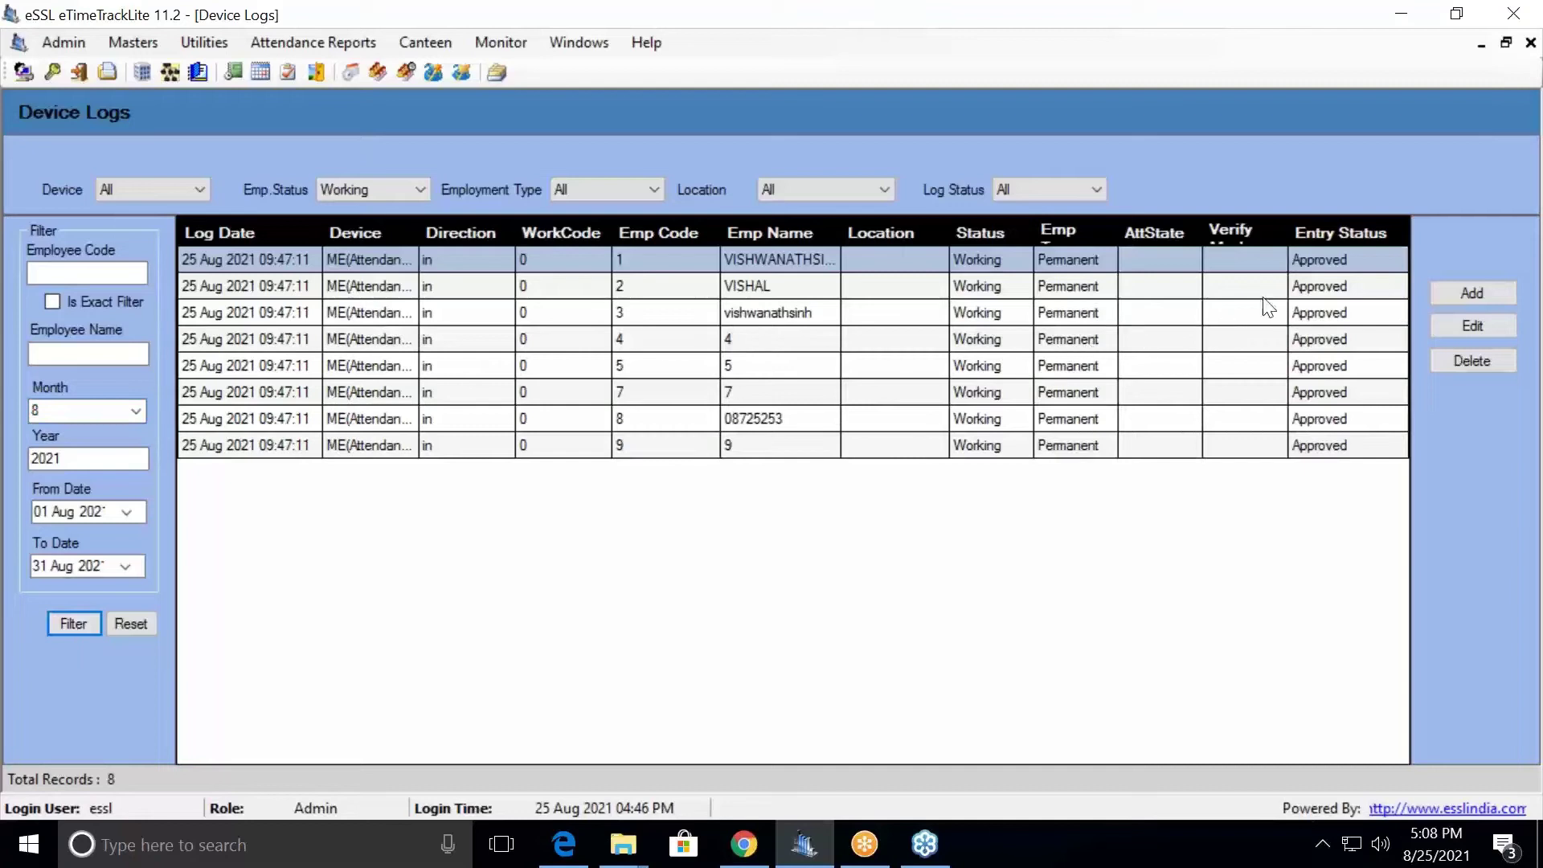
Step: Start a new manual device log entry and select the employees with codes 1 to 10
{"action": "left_click", "coordinate": [1455, 292]}
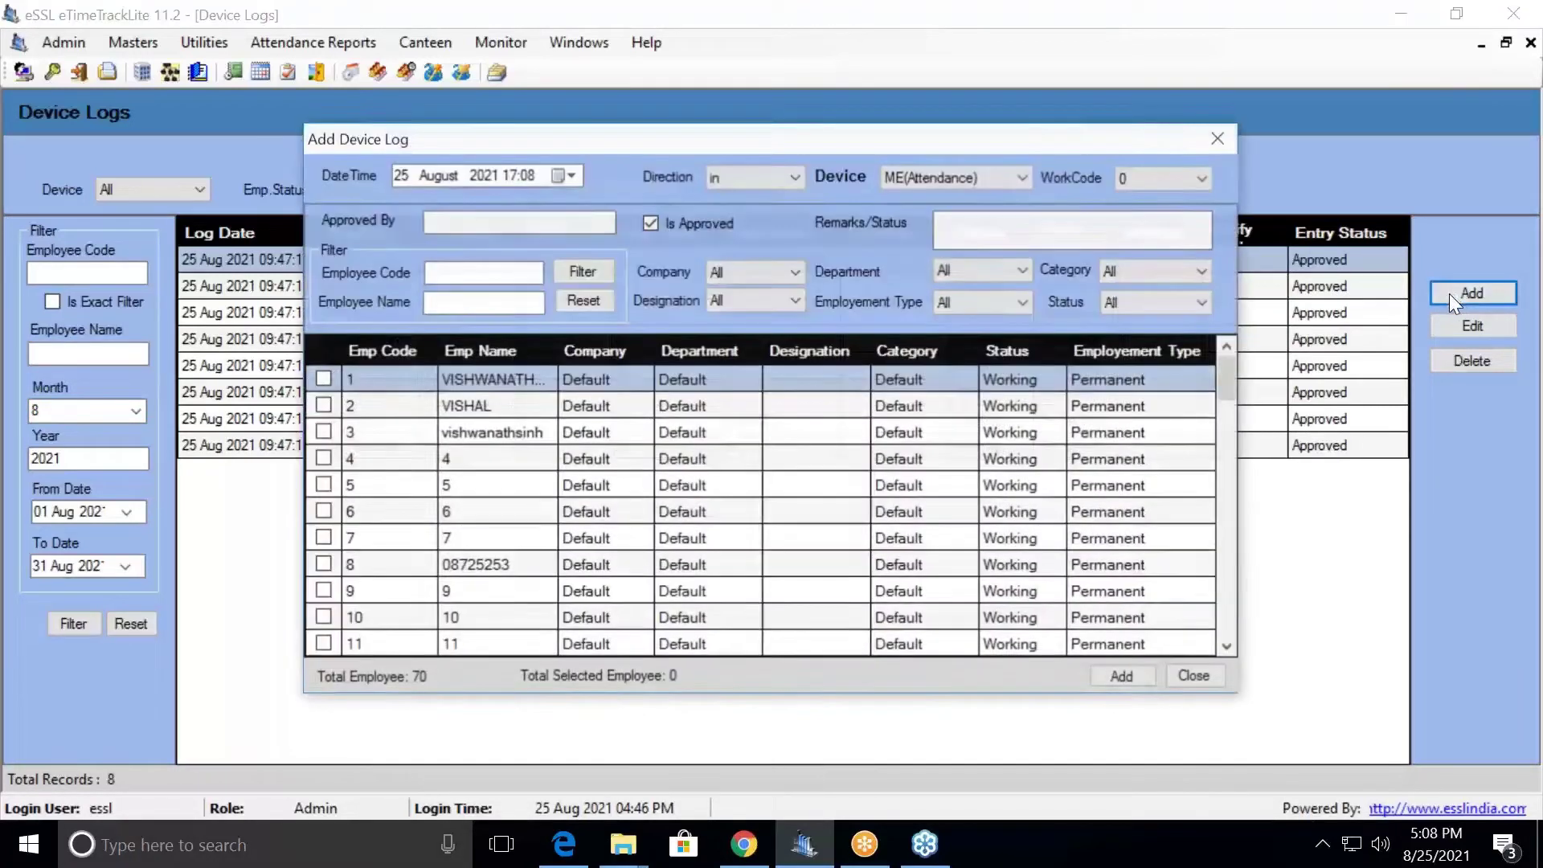
{"action": "left_click", "coordinate": [322, 378]}
{"action": "left_click", "coordinate": [322, 405]}
{"action": "left_click", "coordinate": [322, 432]}
{"action": "left_click", "coordinate": [323, 458]}
{"action": "left_click", "coordinate": [323, 485]}
{"action": "left_click", "coordinate": [323, 511]}
{"action": "left_click", "coordinate": [323, 538]}
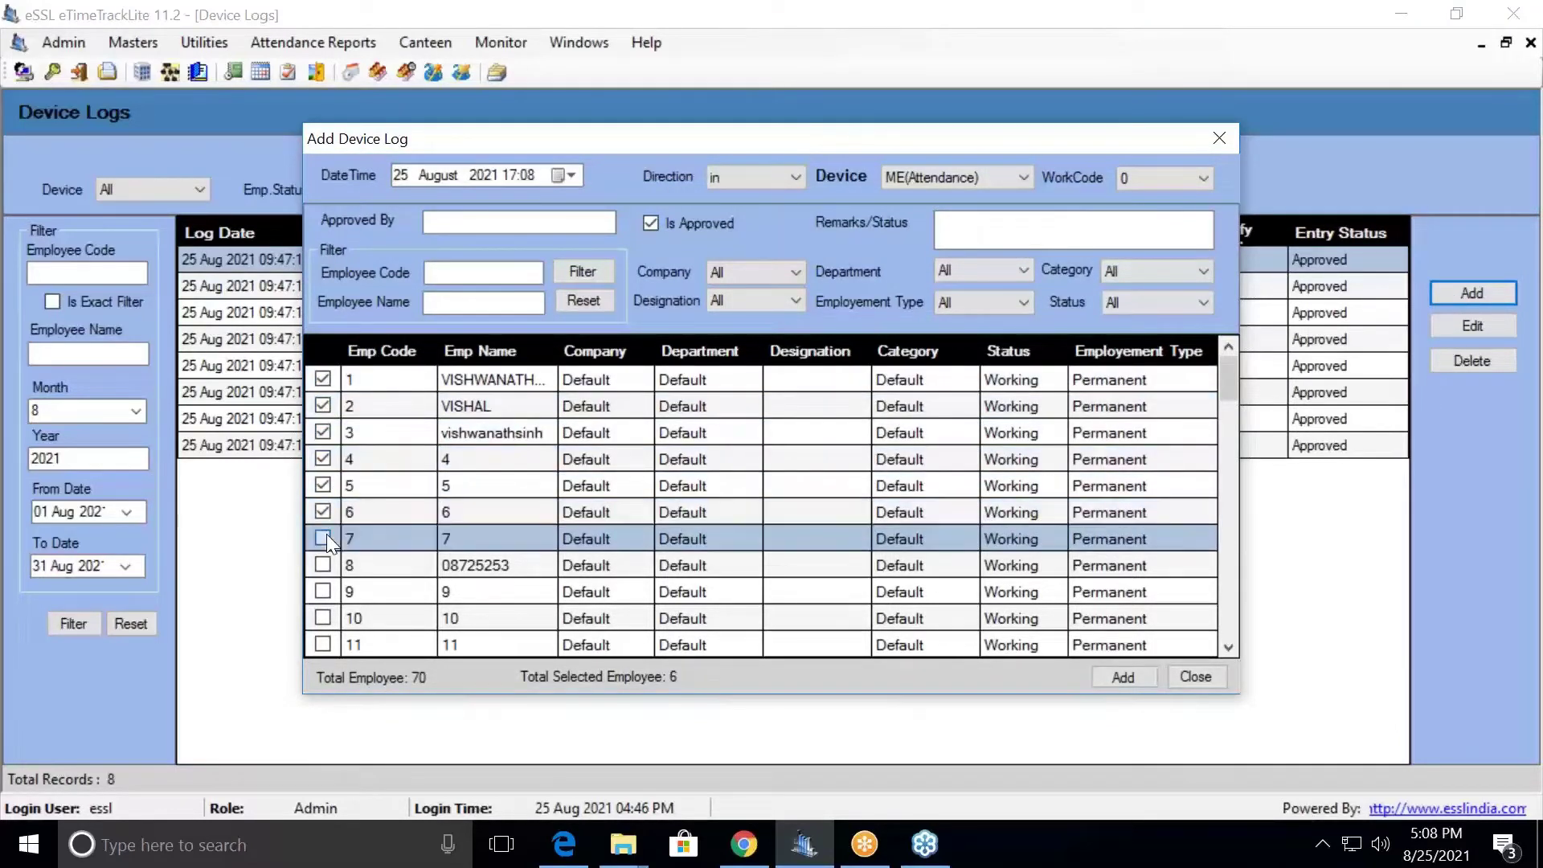
{"action": "left_click", "coordinate": [322, 565]}
{"action": "left_click", "coordinate": [322, 592]}
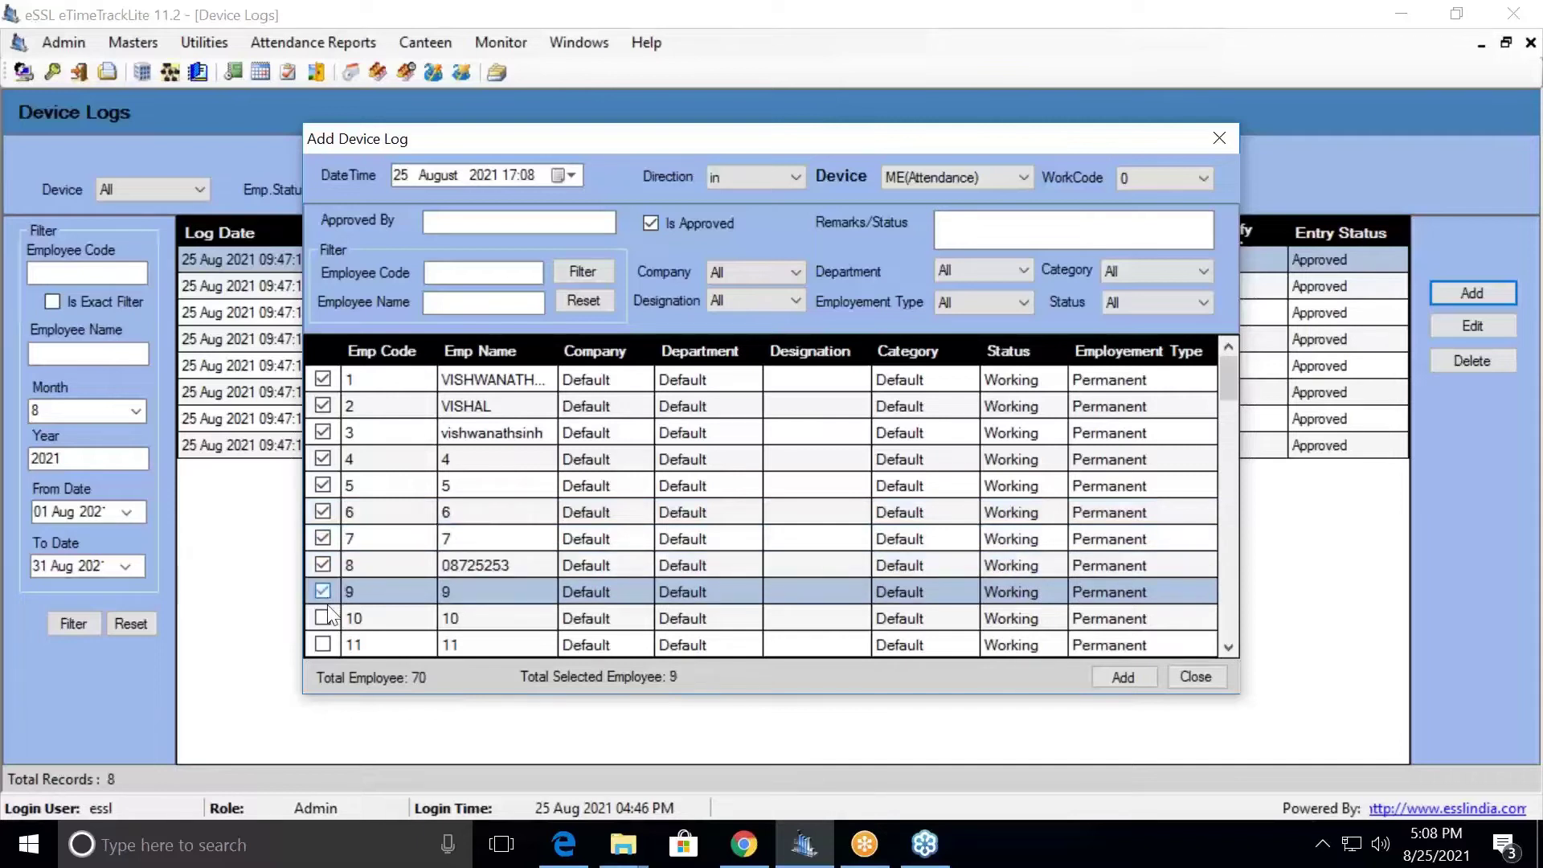
{"action": "left_click", "coordinate": [322, 618]}
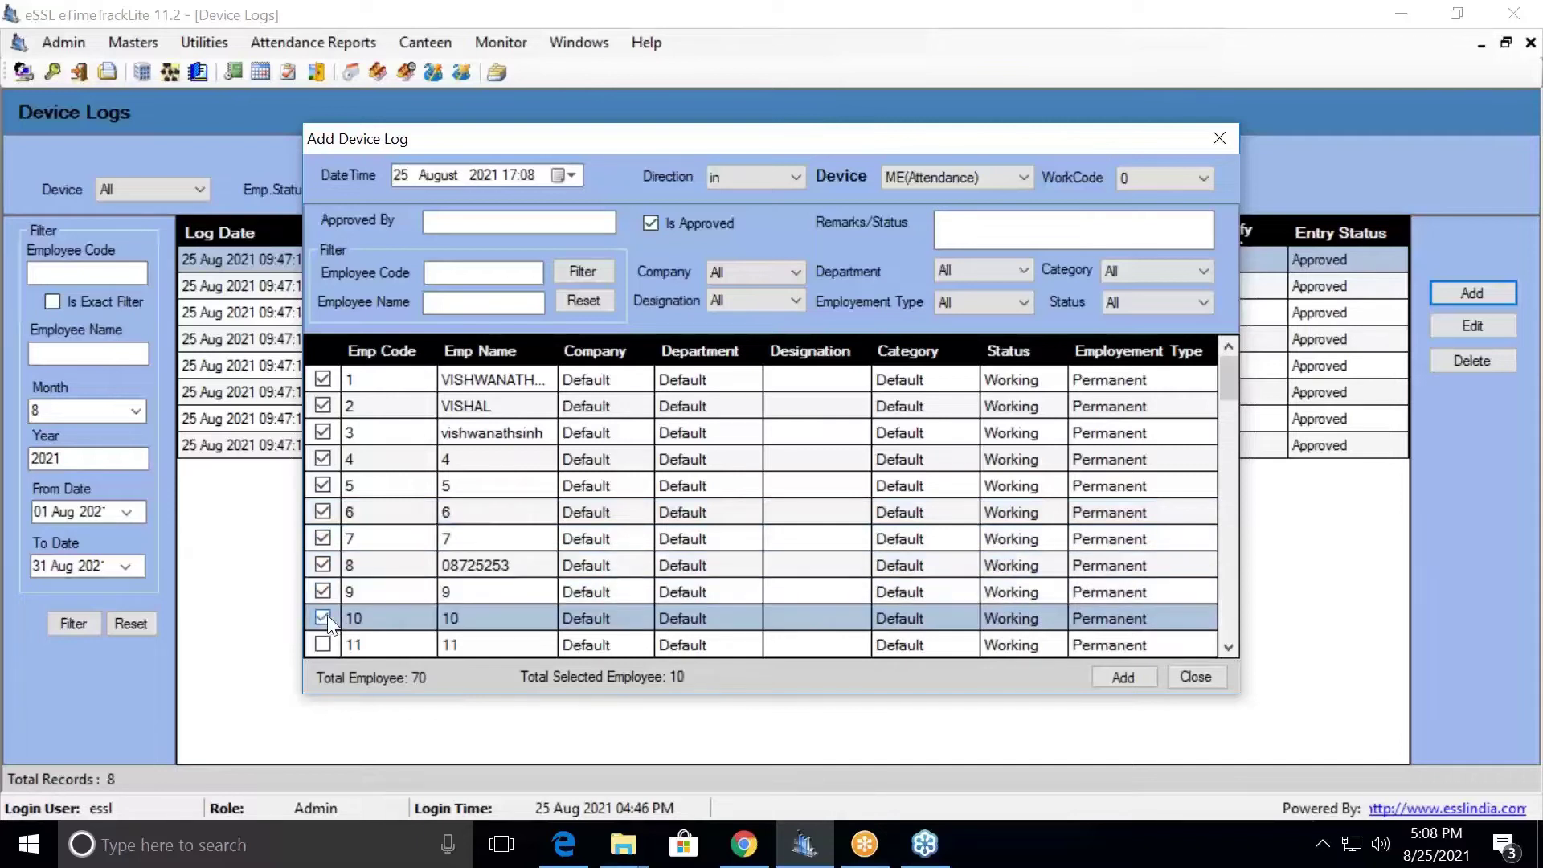
Step: Add the manual entry with direction out and the time 18:30 on 25 August 2021 for the selected employees
{"action": "left_click", "coordinate": [721, 175]}
{"action": "left_click", "coordinate": [740, 213]}
{"action": "left_click", "coordinate": [508, 175]}
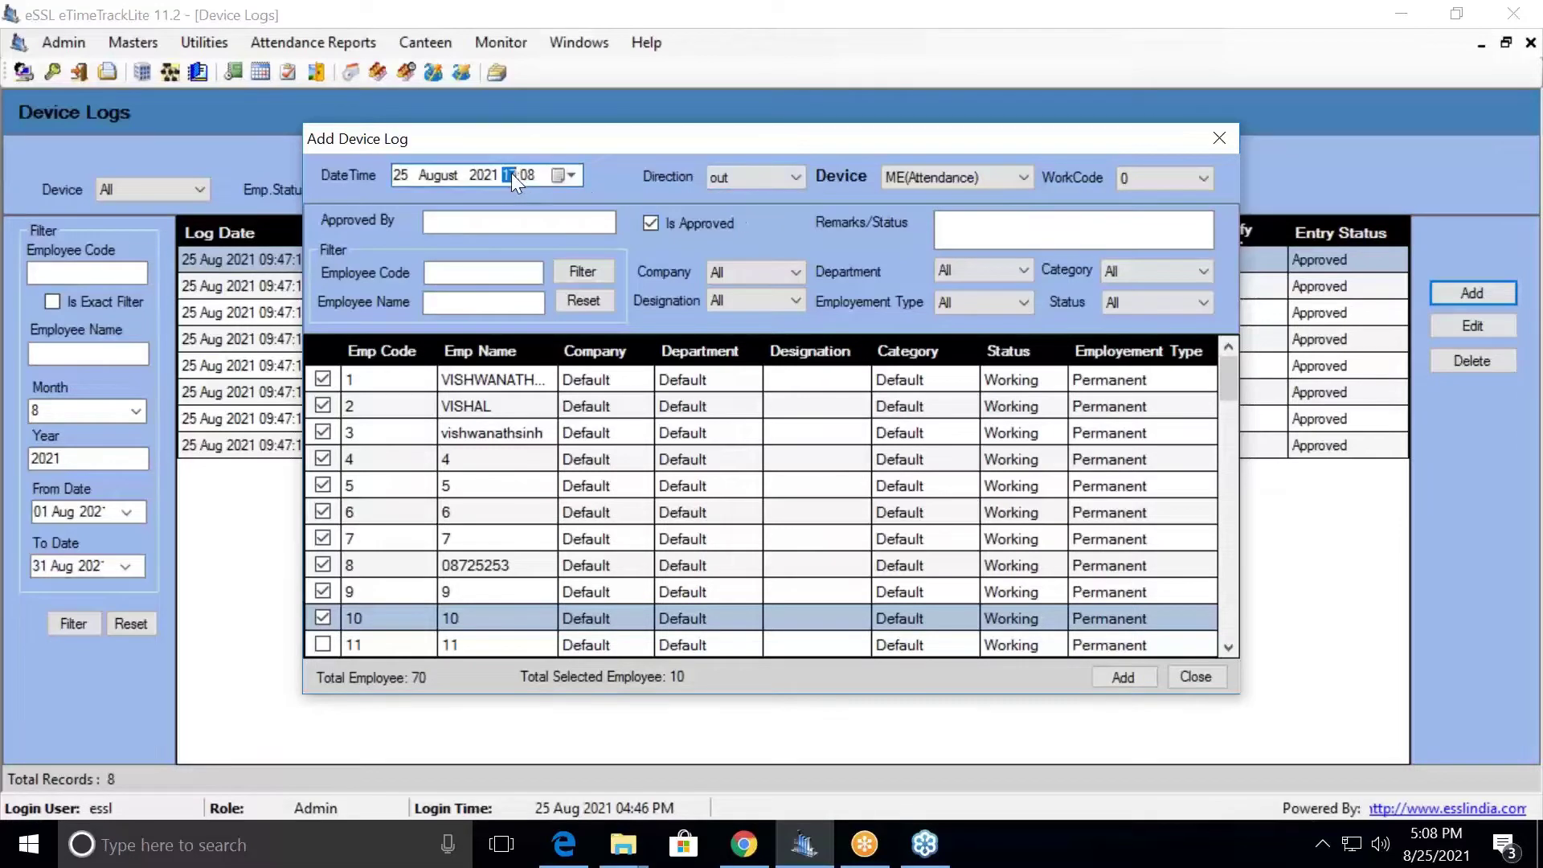
{"action": "key", "text": "Right"}
{"action": "type", "text": "3"}
{"action": "type", "text": "03"}
{"action": "type", "text": "0"}
{"action": "left_click", "coordinate": [1140, 677]}
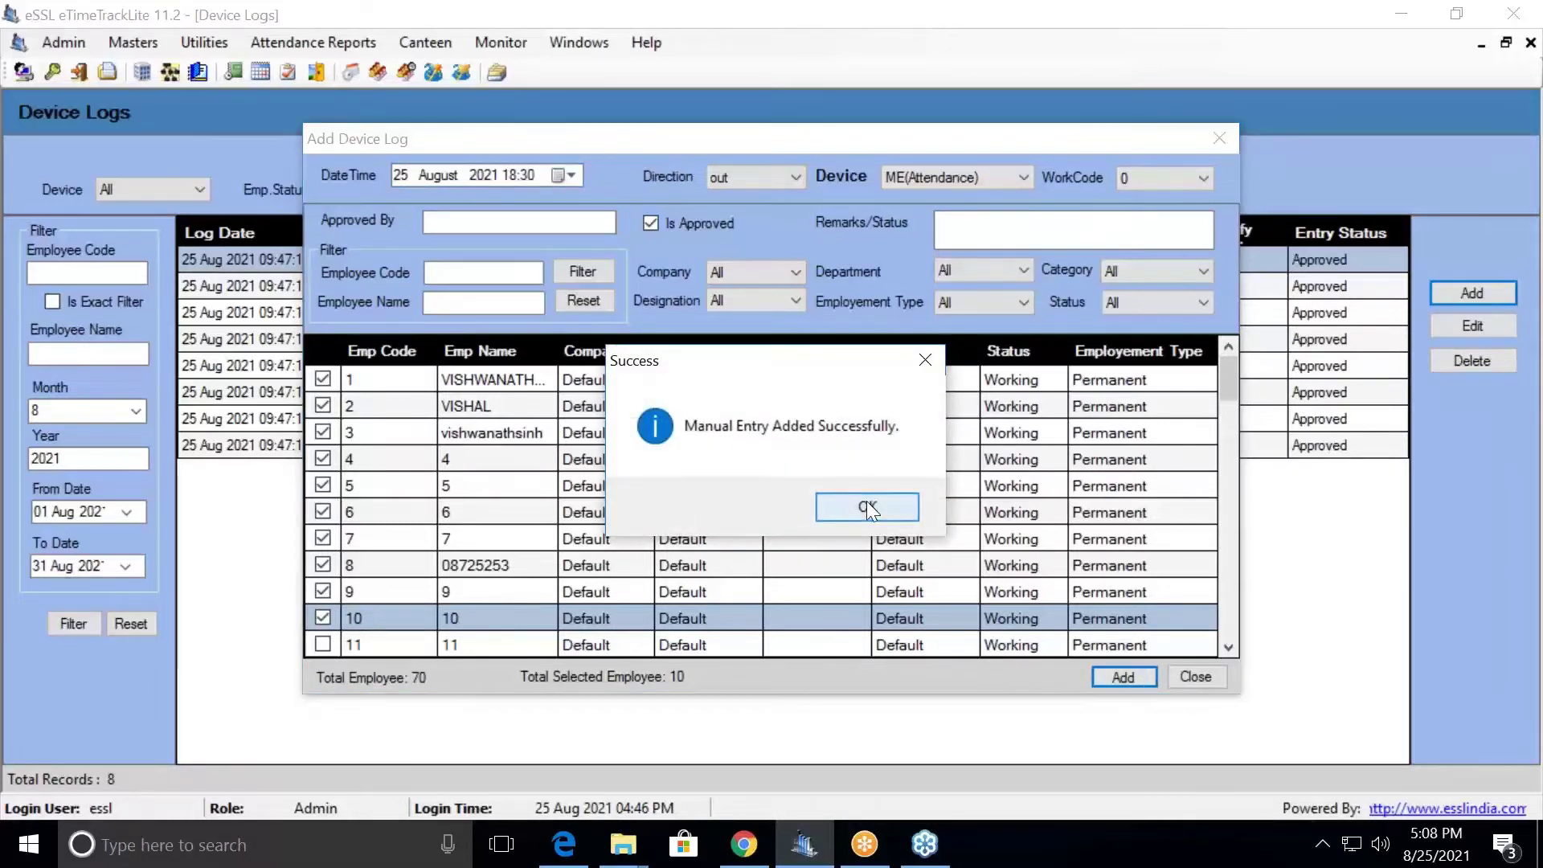
{"action": "left_click", "coordinate": [867, 500]}
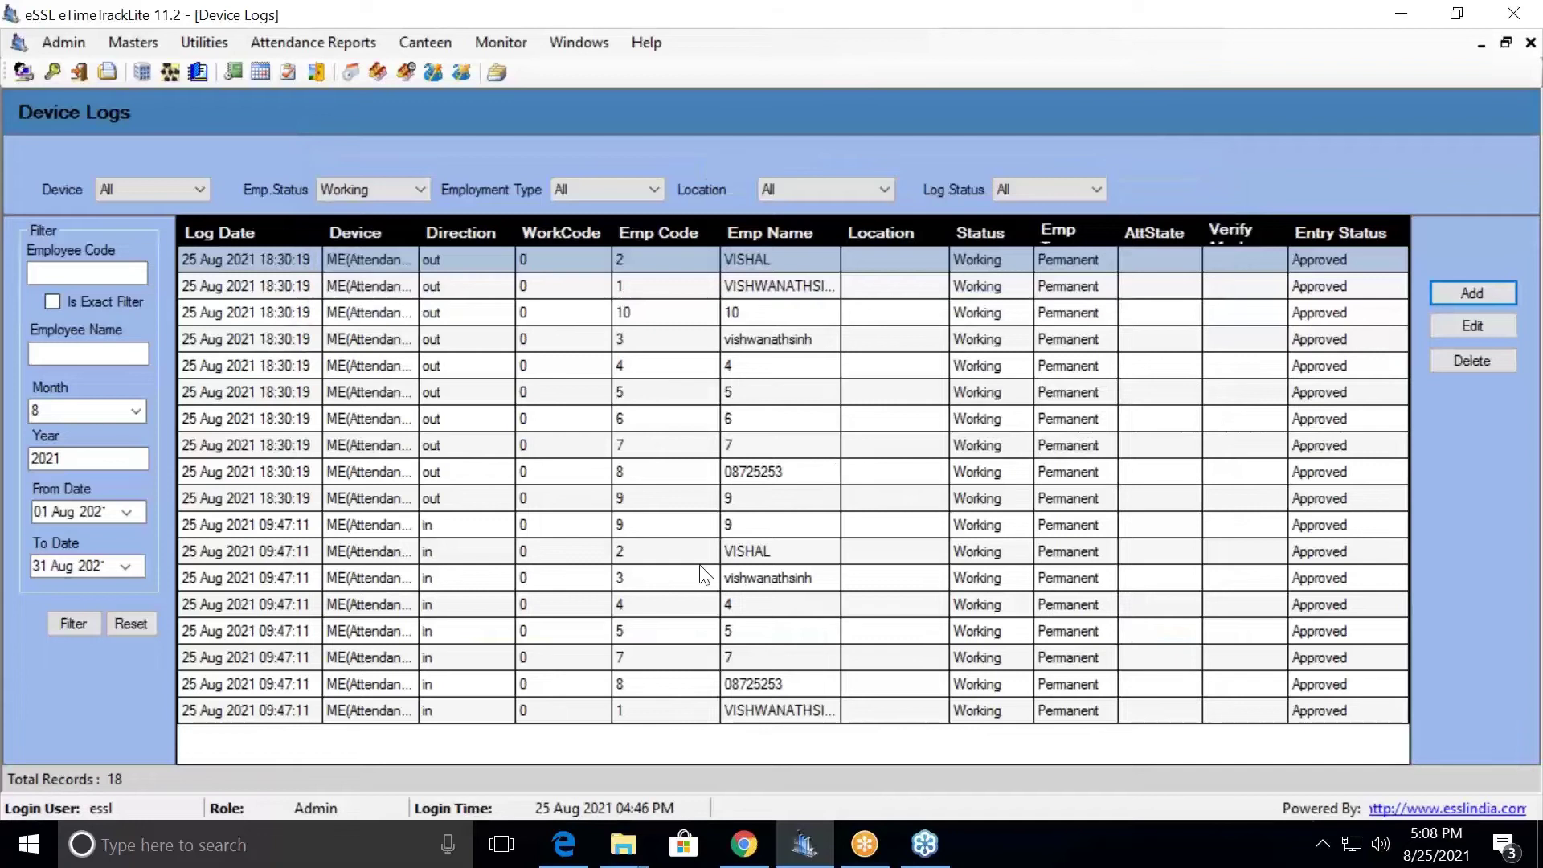
Step: Check the begin and end times of the defined shifts in the shift list, and close it
{"action": "left_click", "coordinate": [143, 45]}
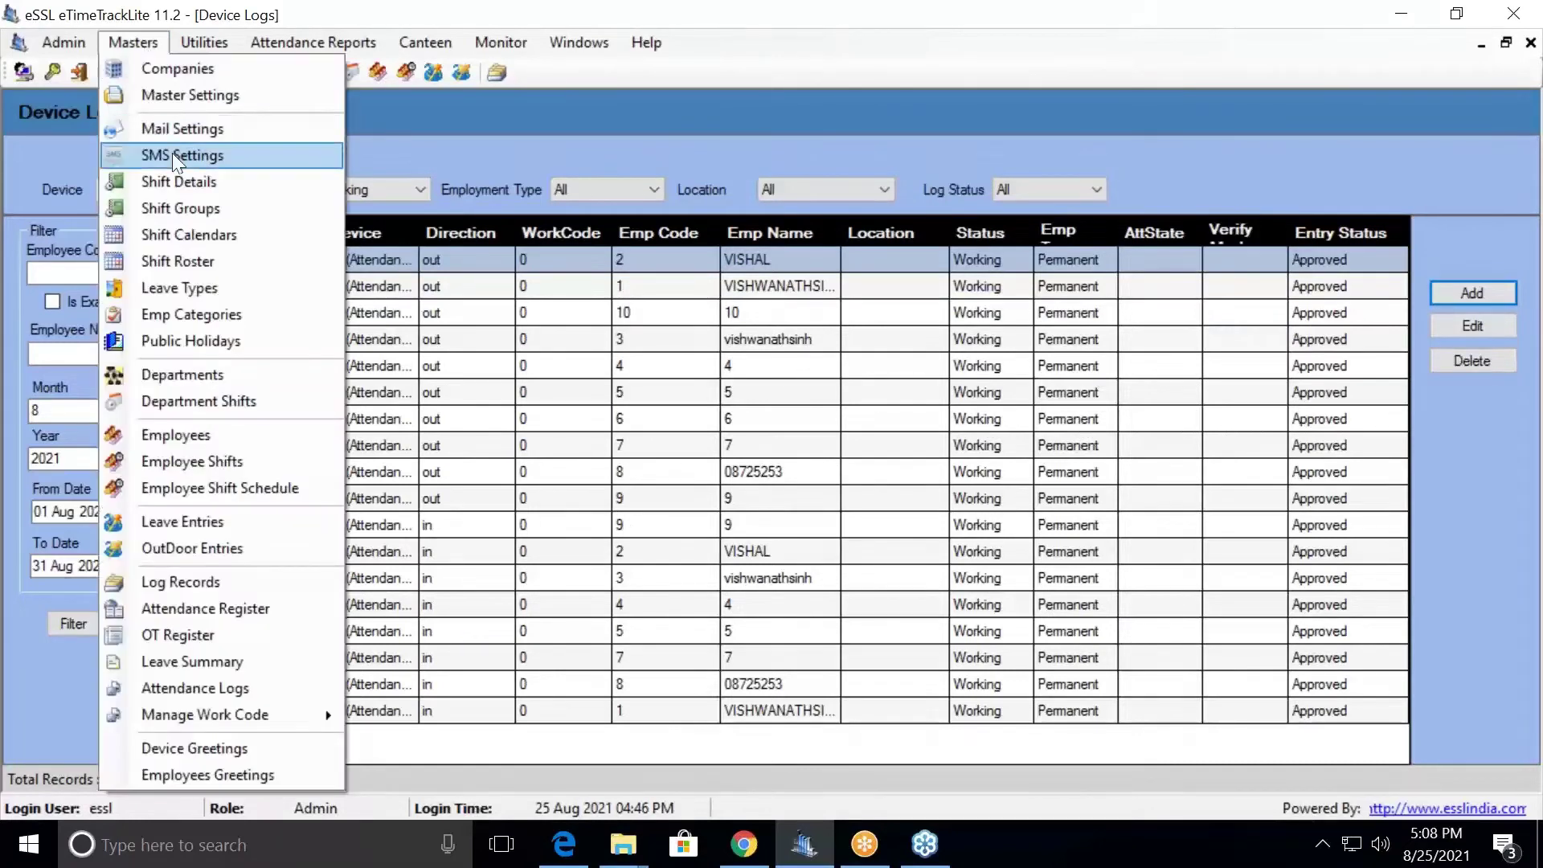
{"action": "left_click", "coordinate": [185, 175]}
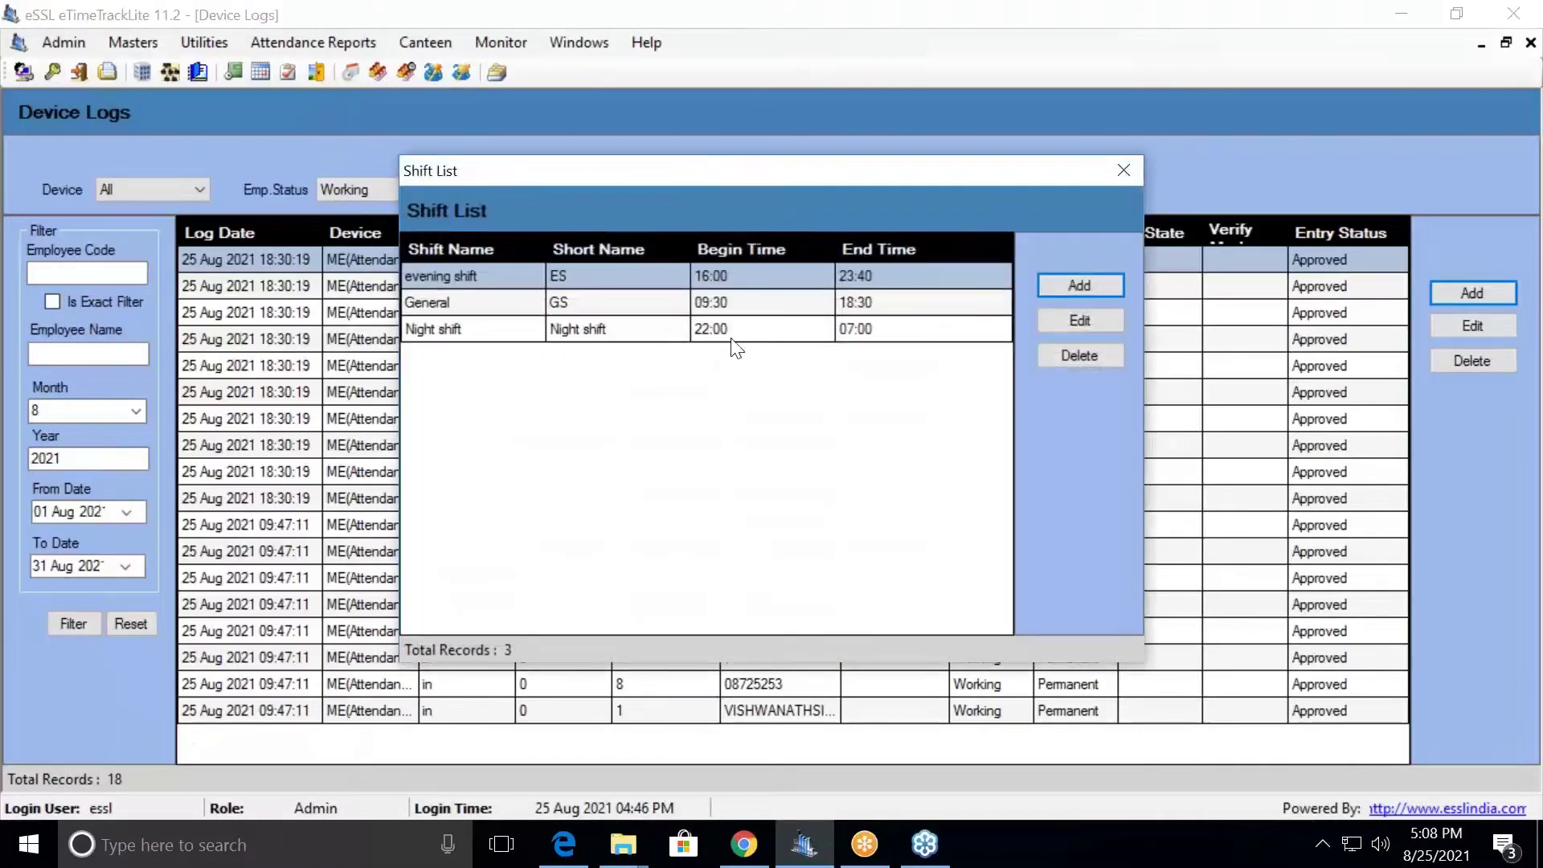
{"action": "left_click", "coordinate": [1123, 171]}
Step: Open the settings of the daily Detailed Attendance Report
{"action": "left_click", "coordinate": [282, 41]}
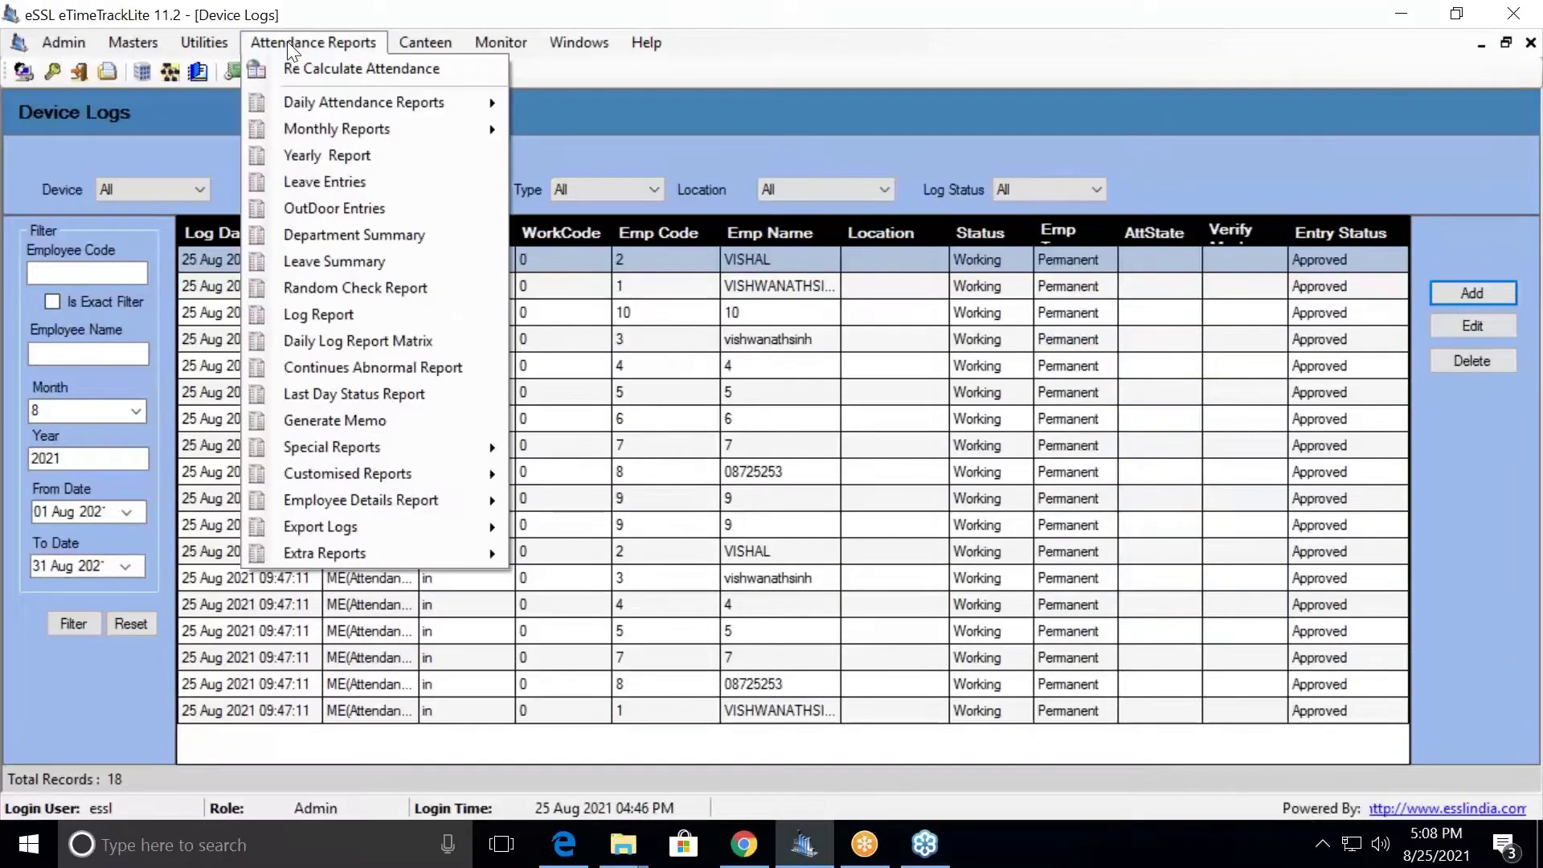
{"action": "mouse_move", "coordinate": [482, 100]}
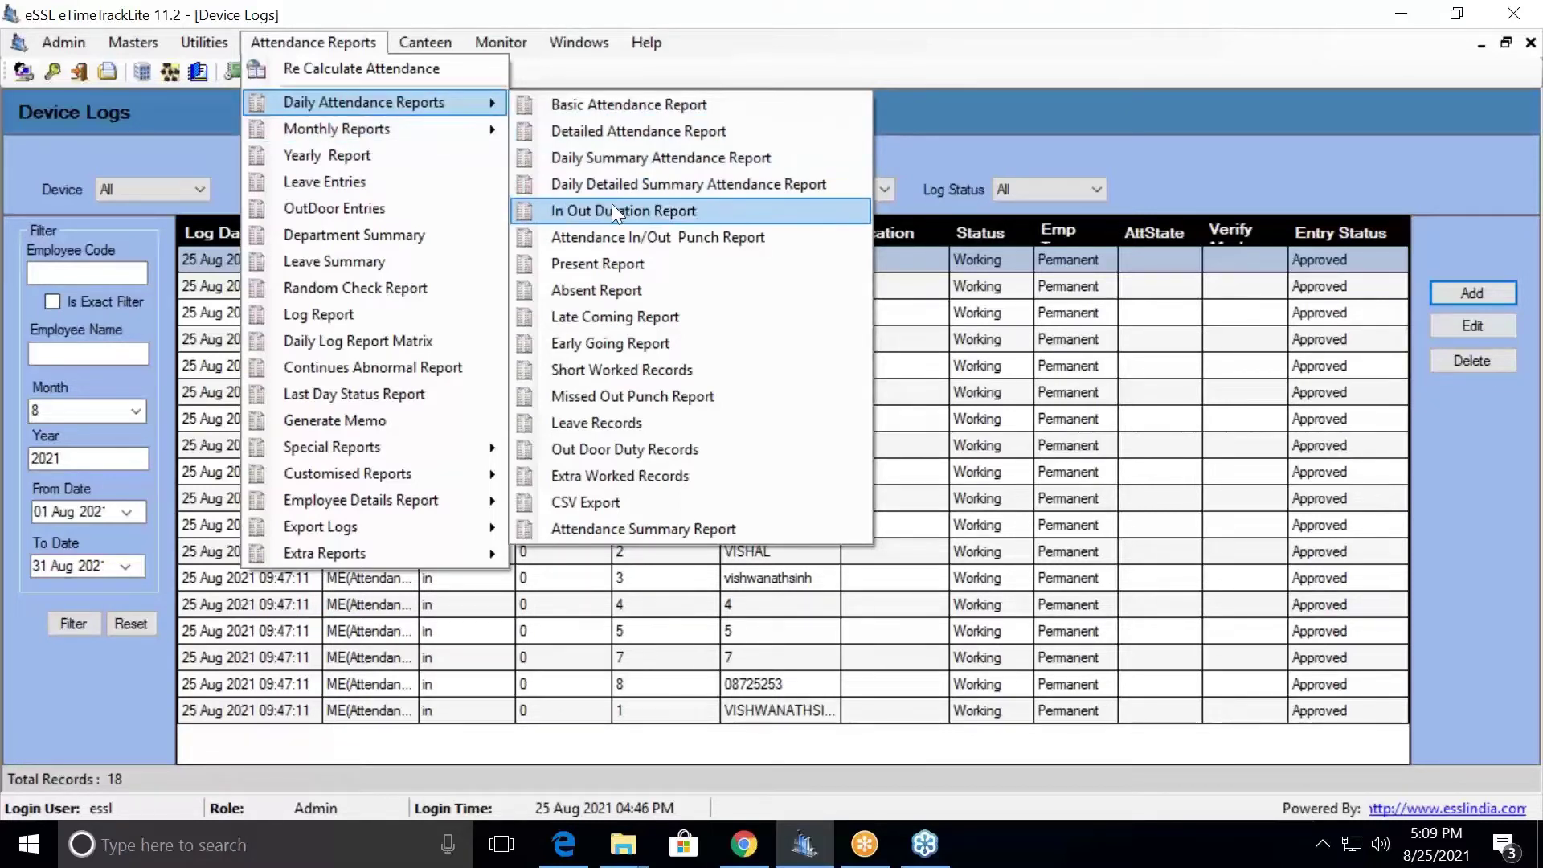
{"action": "left_click", "coordinate": [641, 138]}
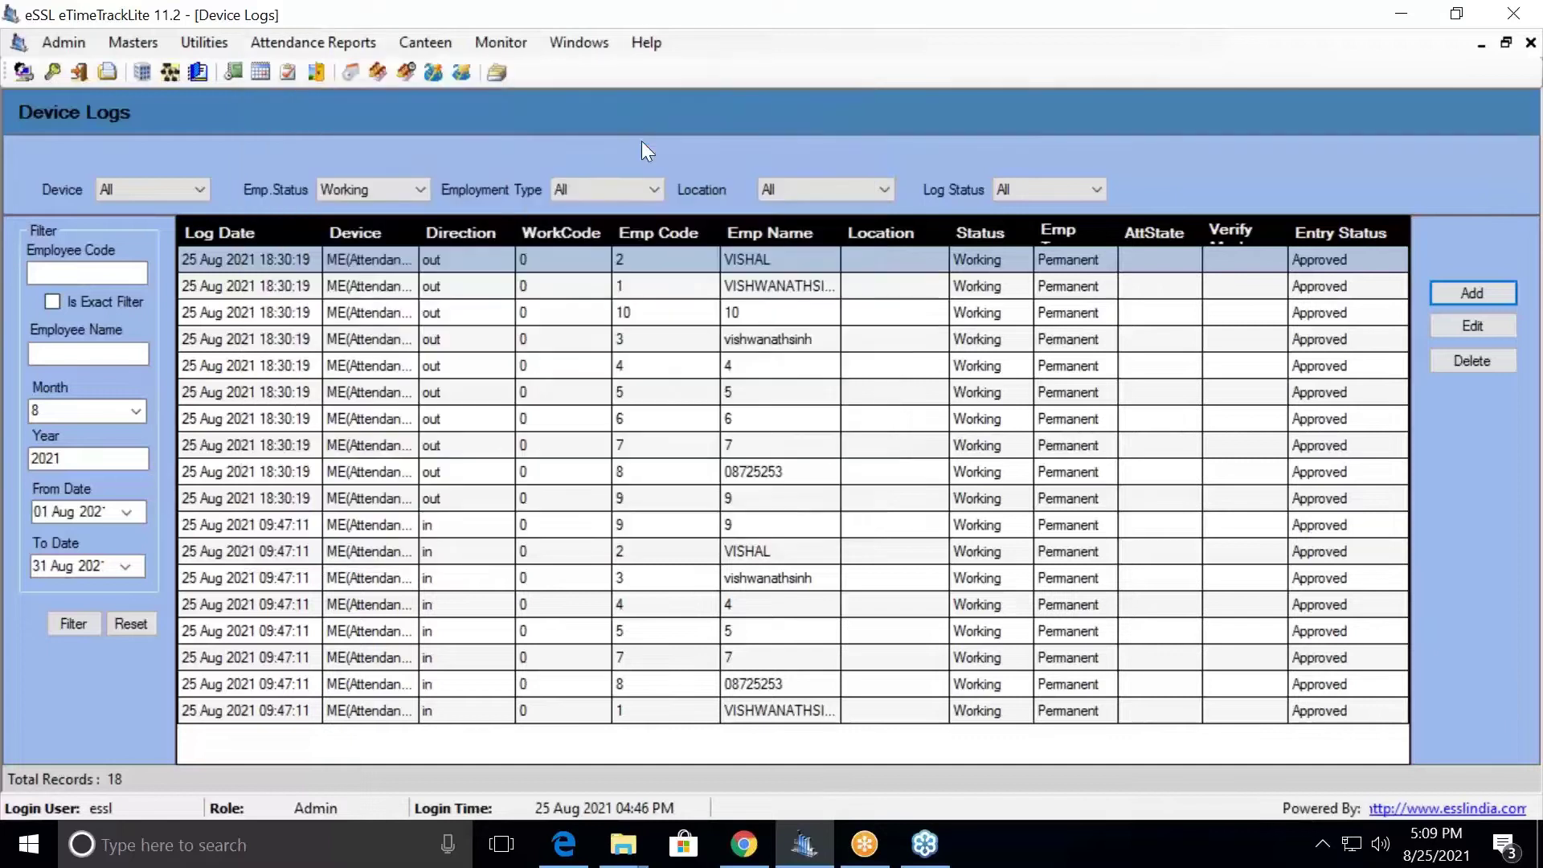
{"action": "left_click", "coordinate": [568, 149]}
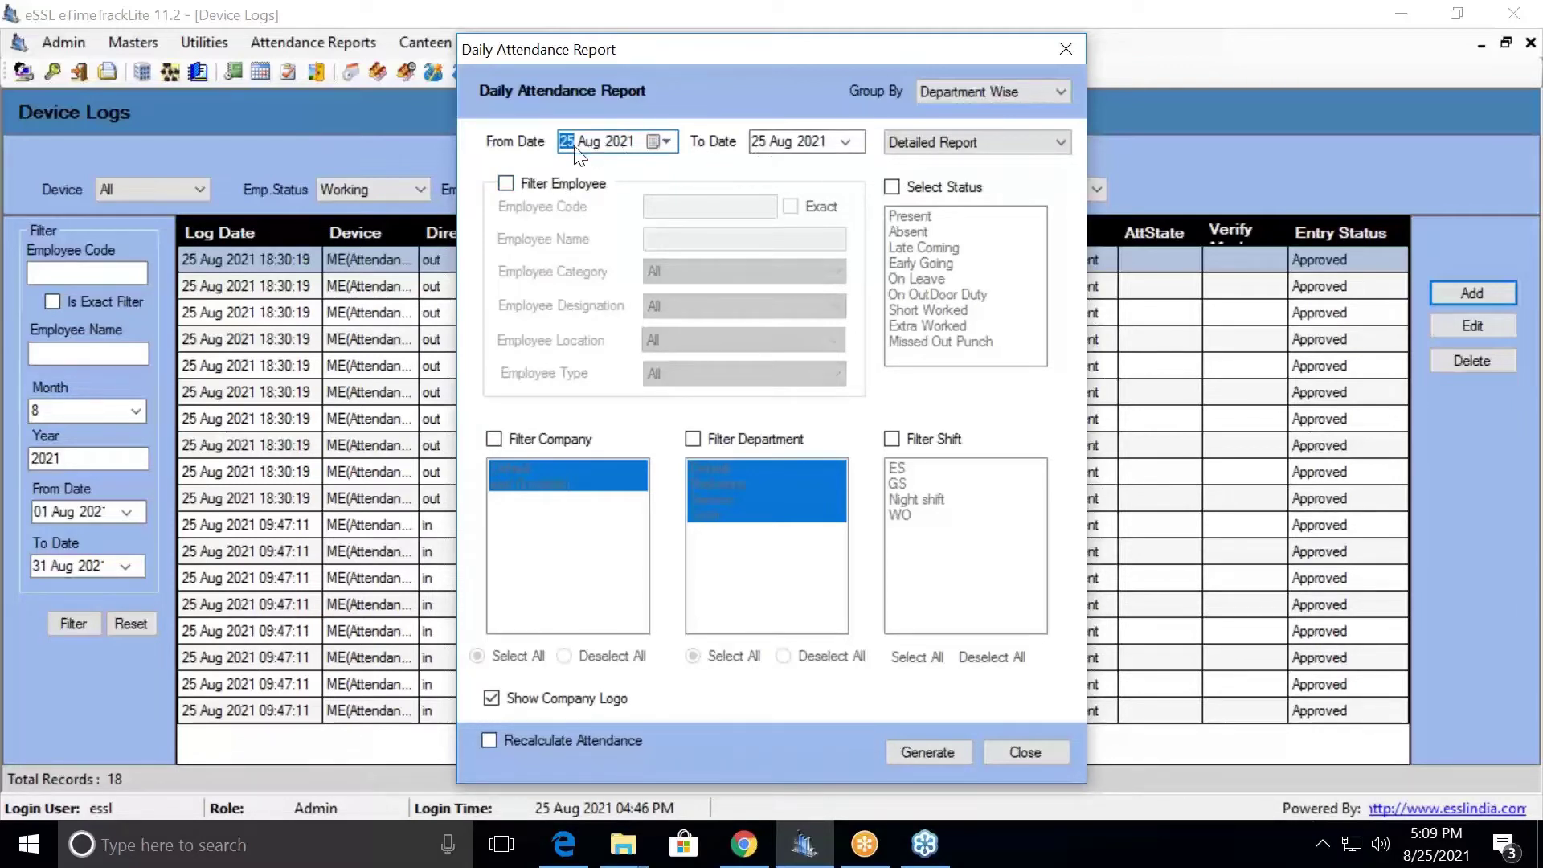
Step: Review the grouping, report type and status filter options, keeping Department Wise, Detailed Report and no status filter
{"action": "left_click", "coordinate": [943, 94]}
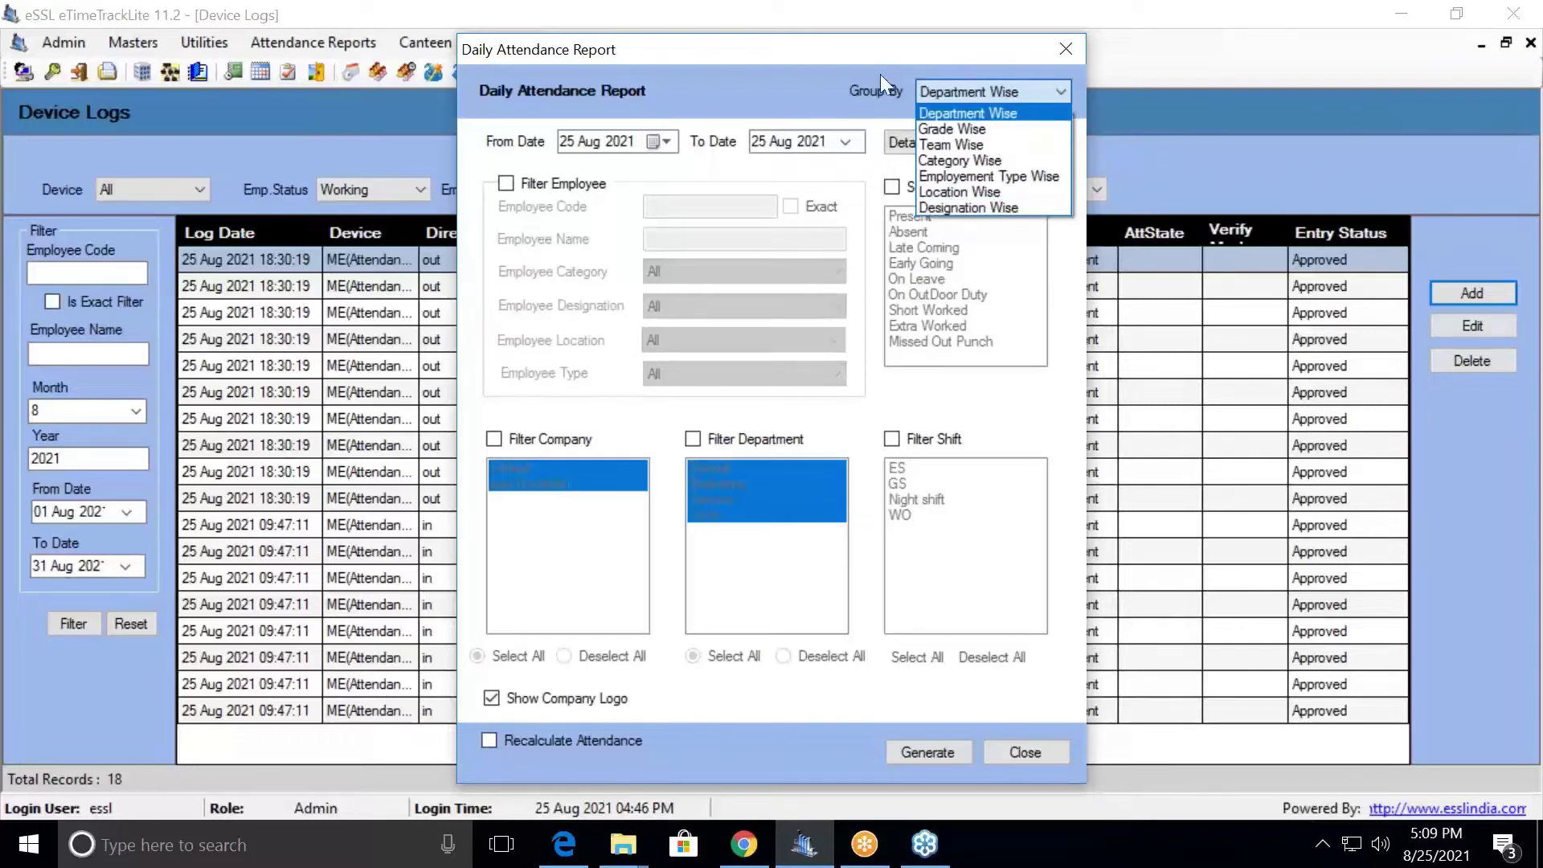
{"action": "left_click", "coordinate": [878, 106]}
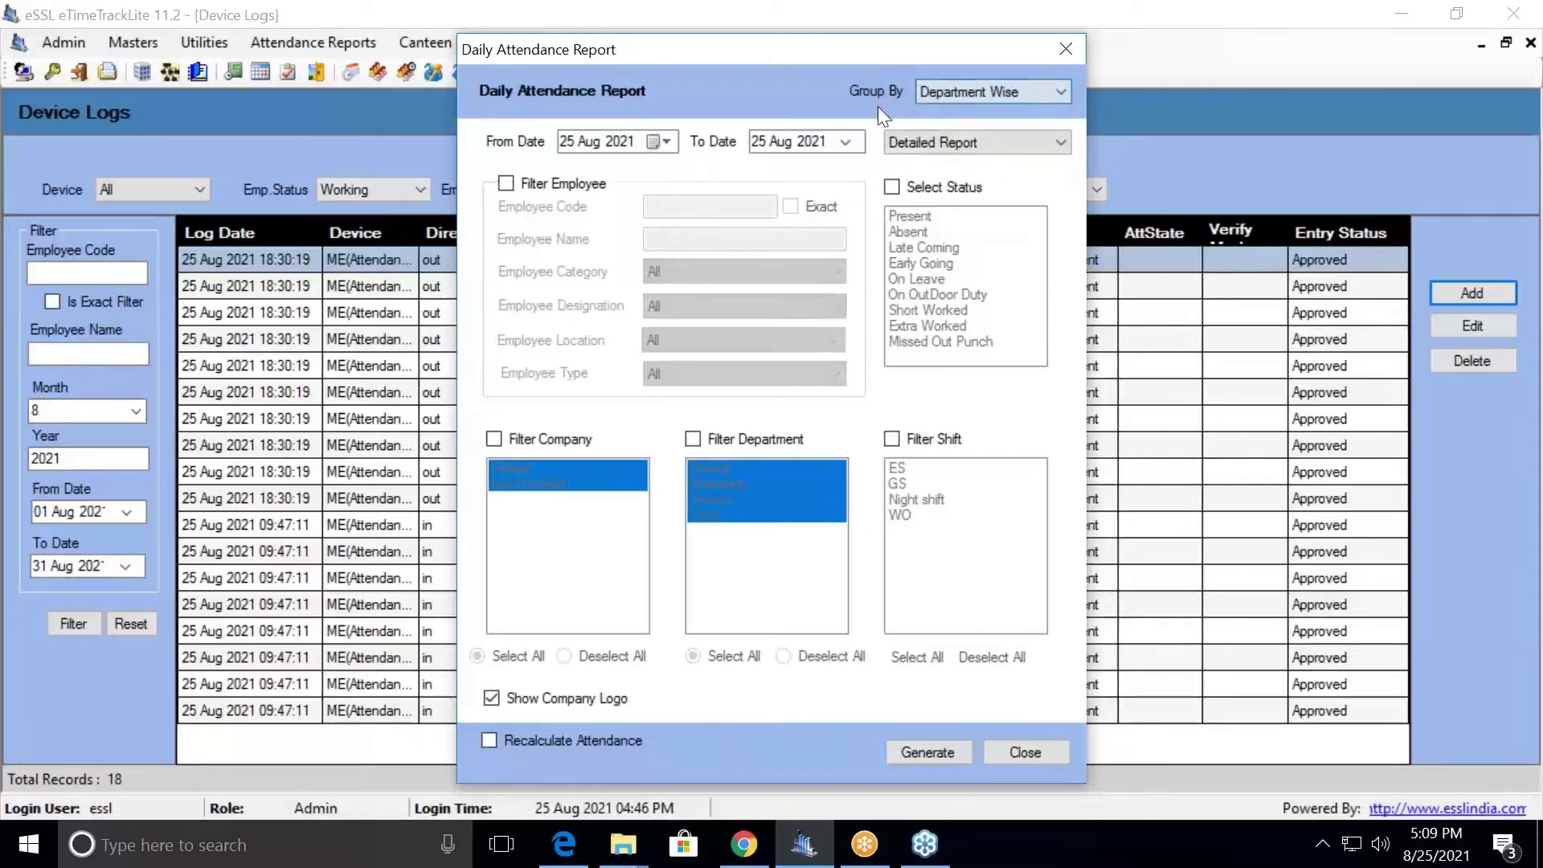
{"action": "left_click", "coordinate": [922, 143]}
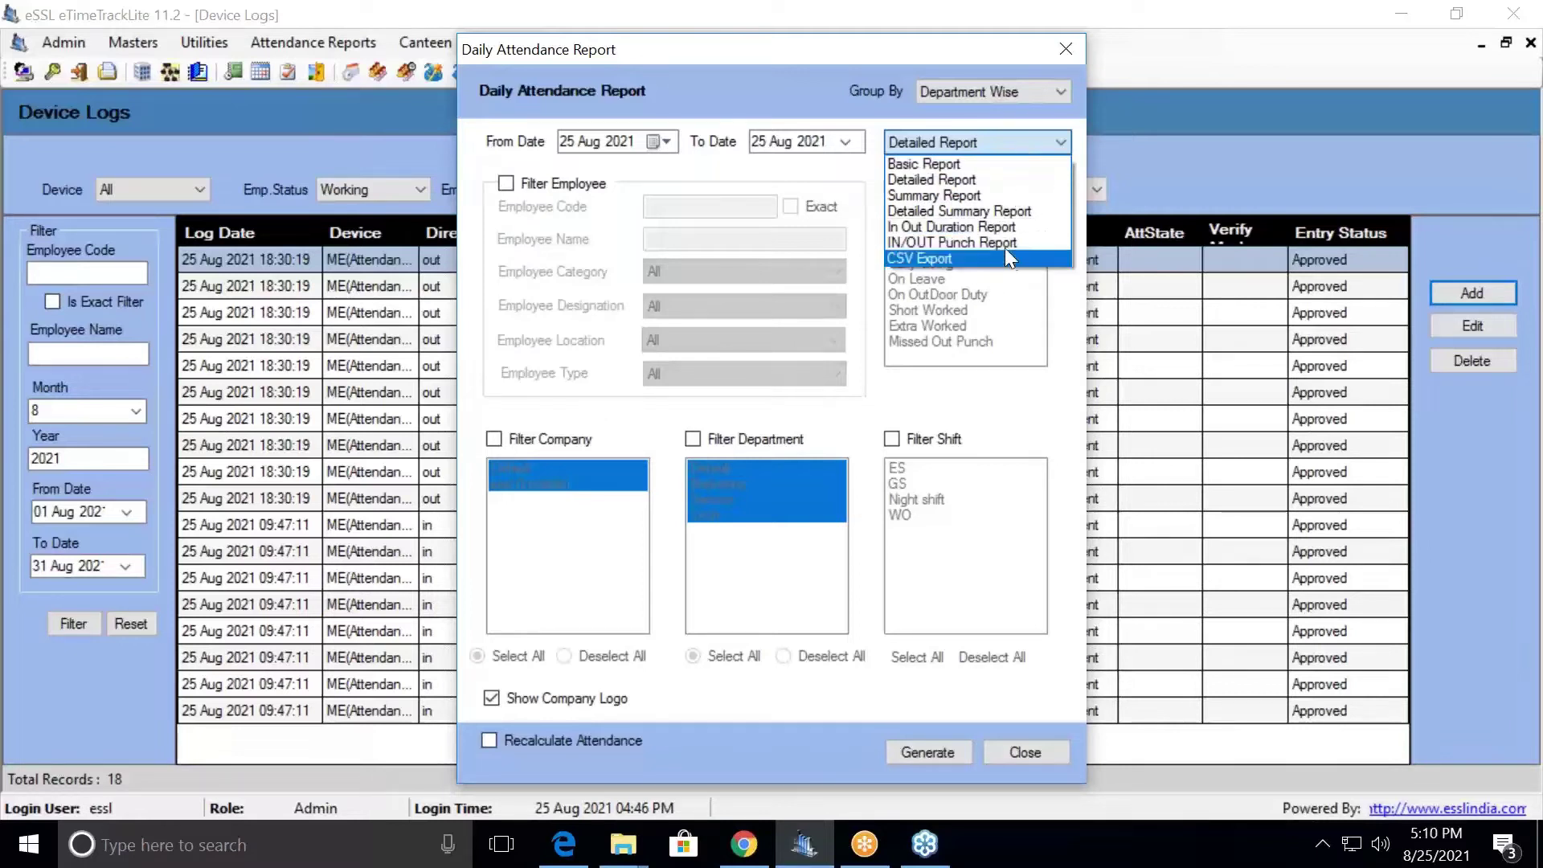
{"action": "left_click", "coordinate": [979, 180]}
{"action": "left_click", "coordinate": [898, 188]}
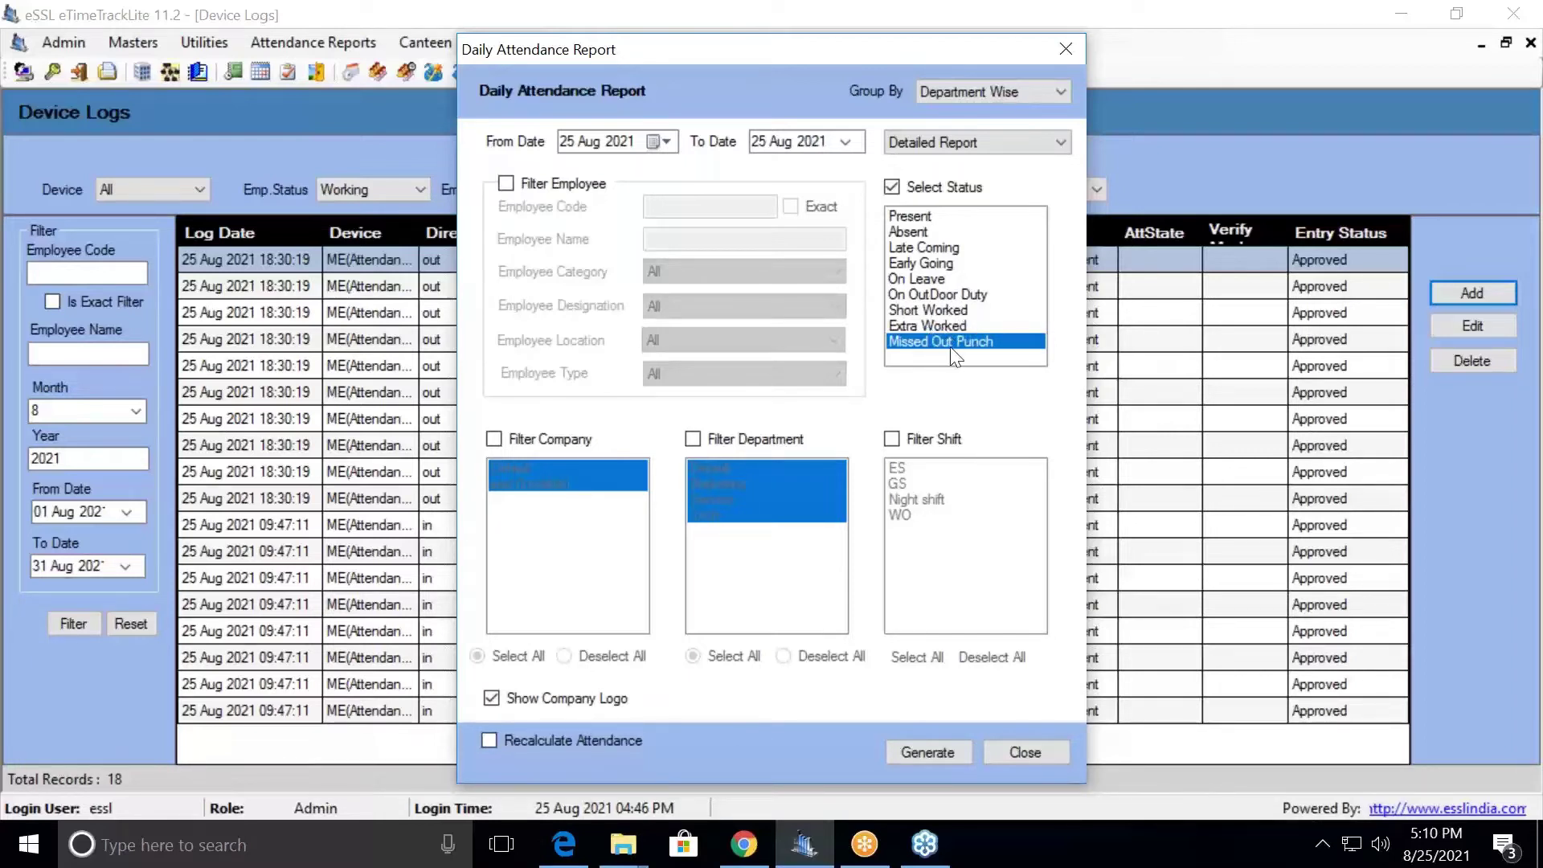
{"action": "left_click", "coordinate": [936, 195]}
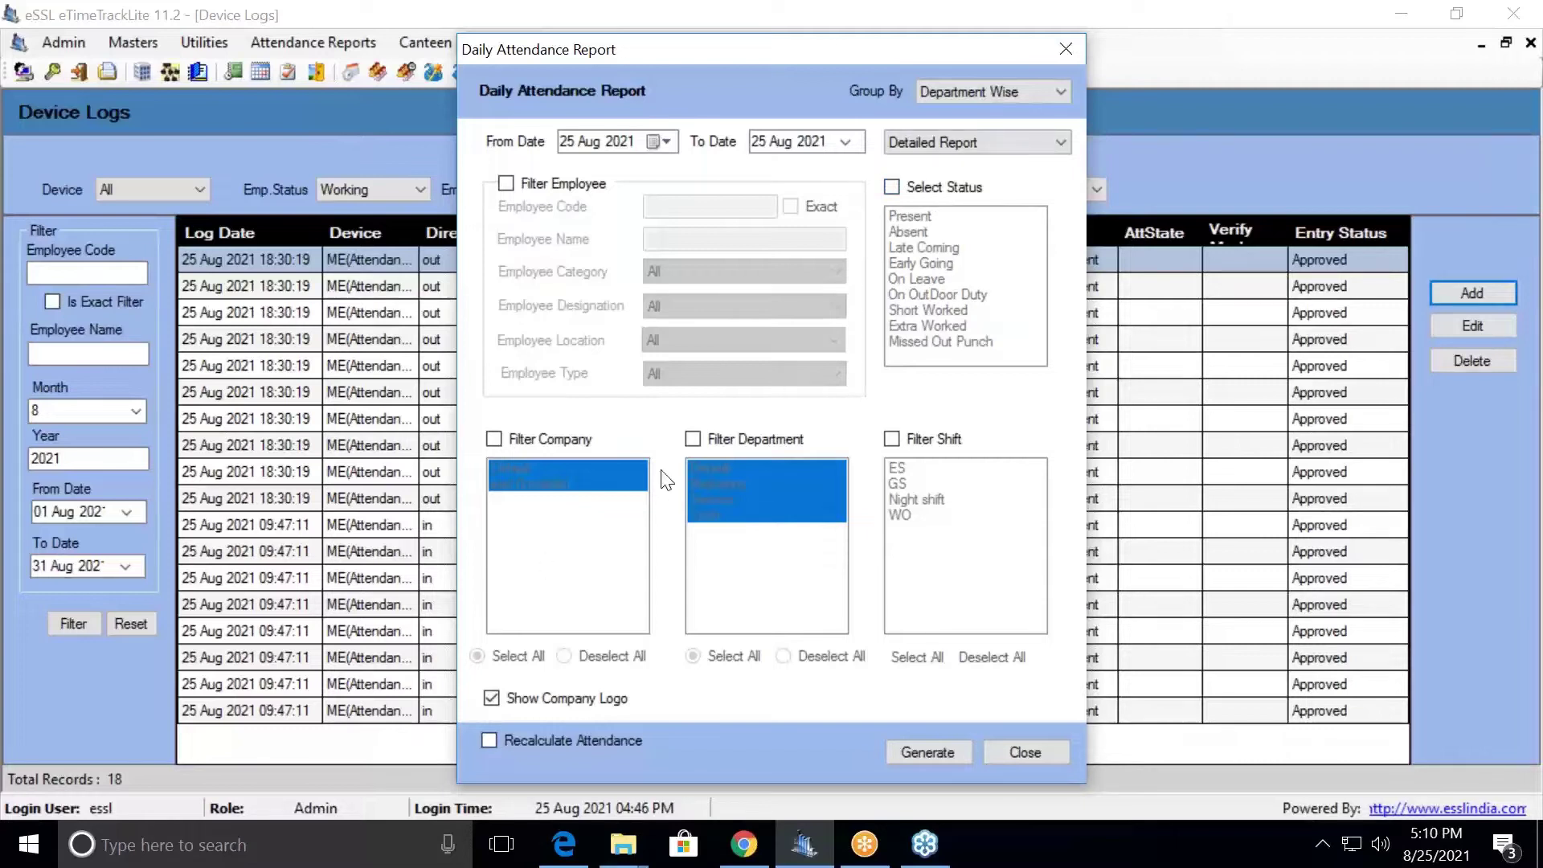
Step: Restrict the daily attendance report to the Default company and the Default department
{"action": "left_click", "coordinate": [531, 446]}
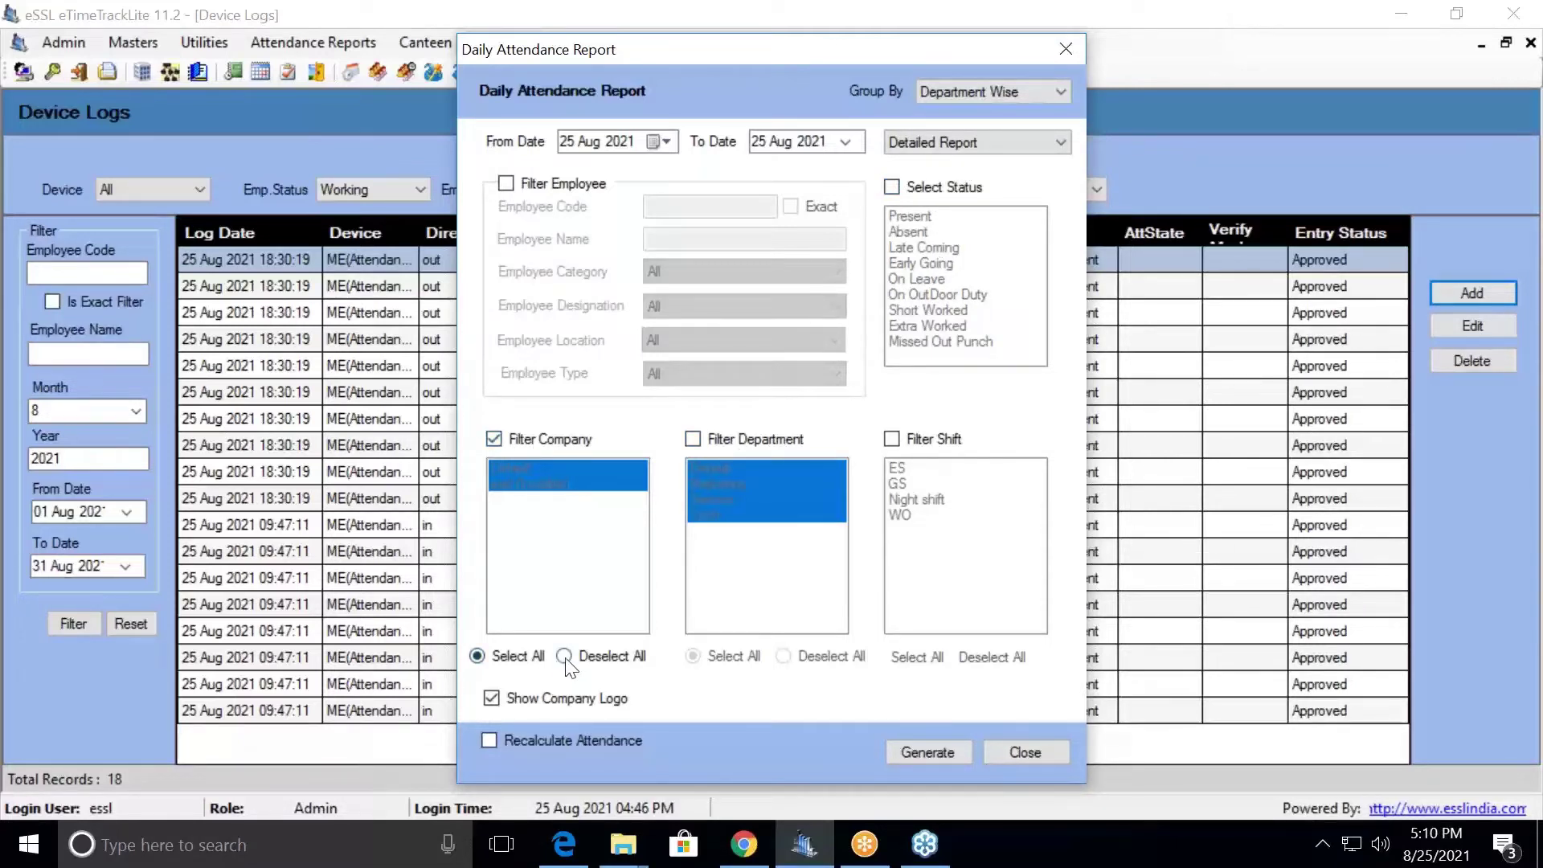
{"action": "left_click", "coordinate": [566, 658]}
{"action": "left_click", "coordinate": [528, 469]}
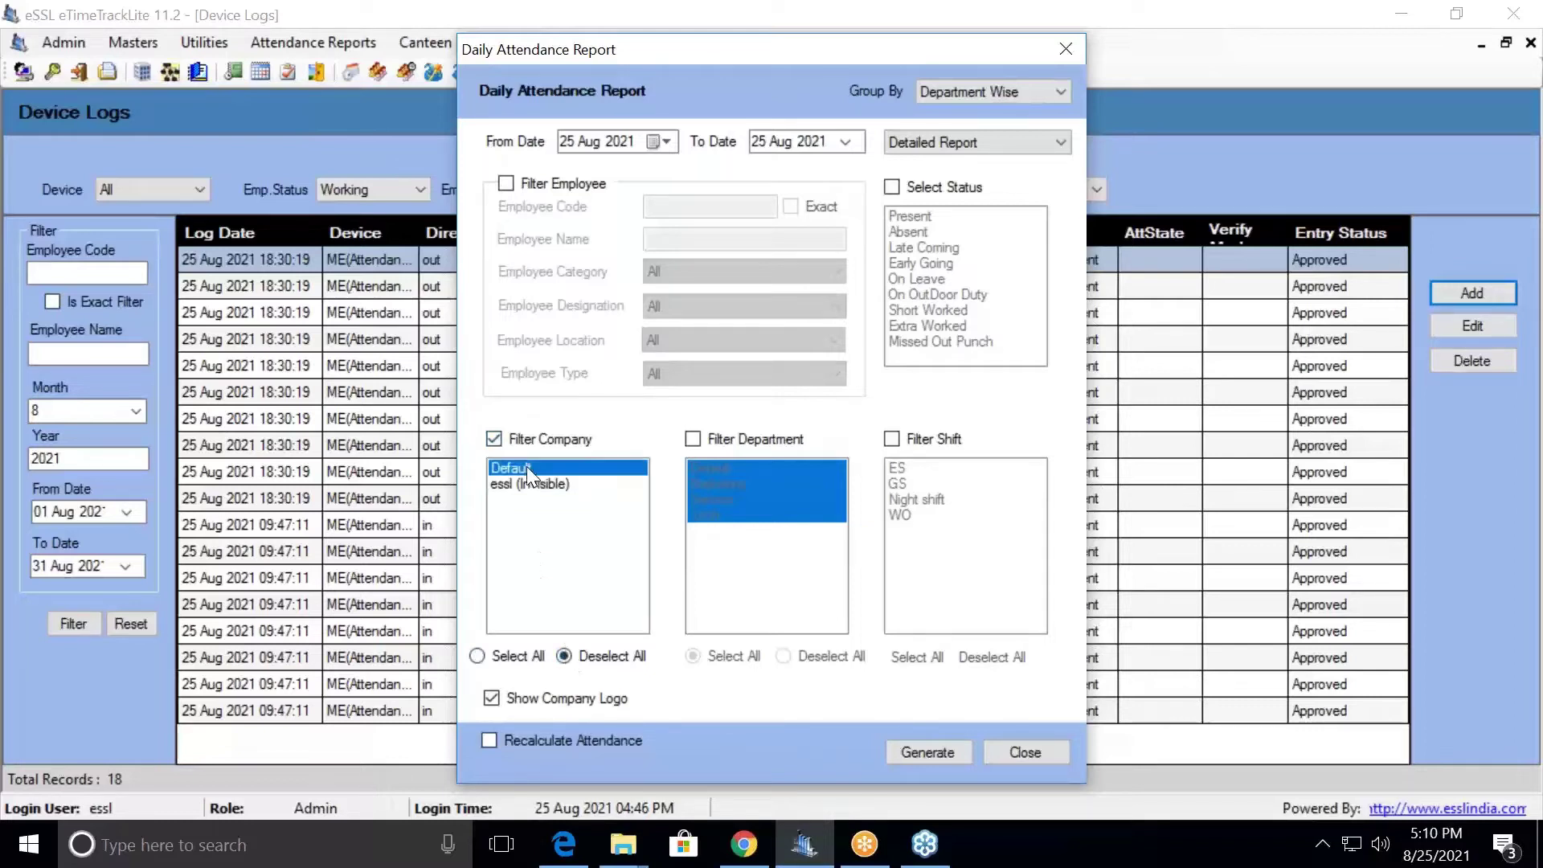
{"action": "left_click", "coordinate": [715, 442]}
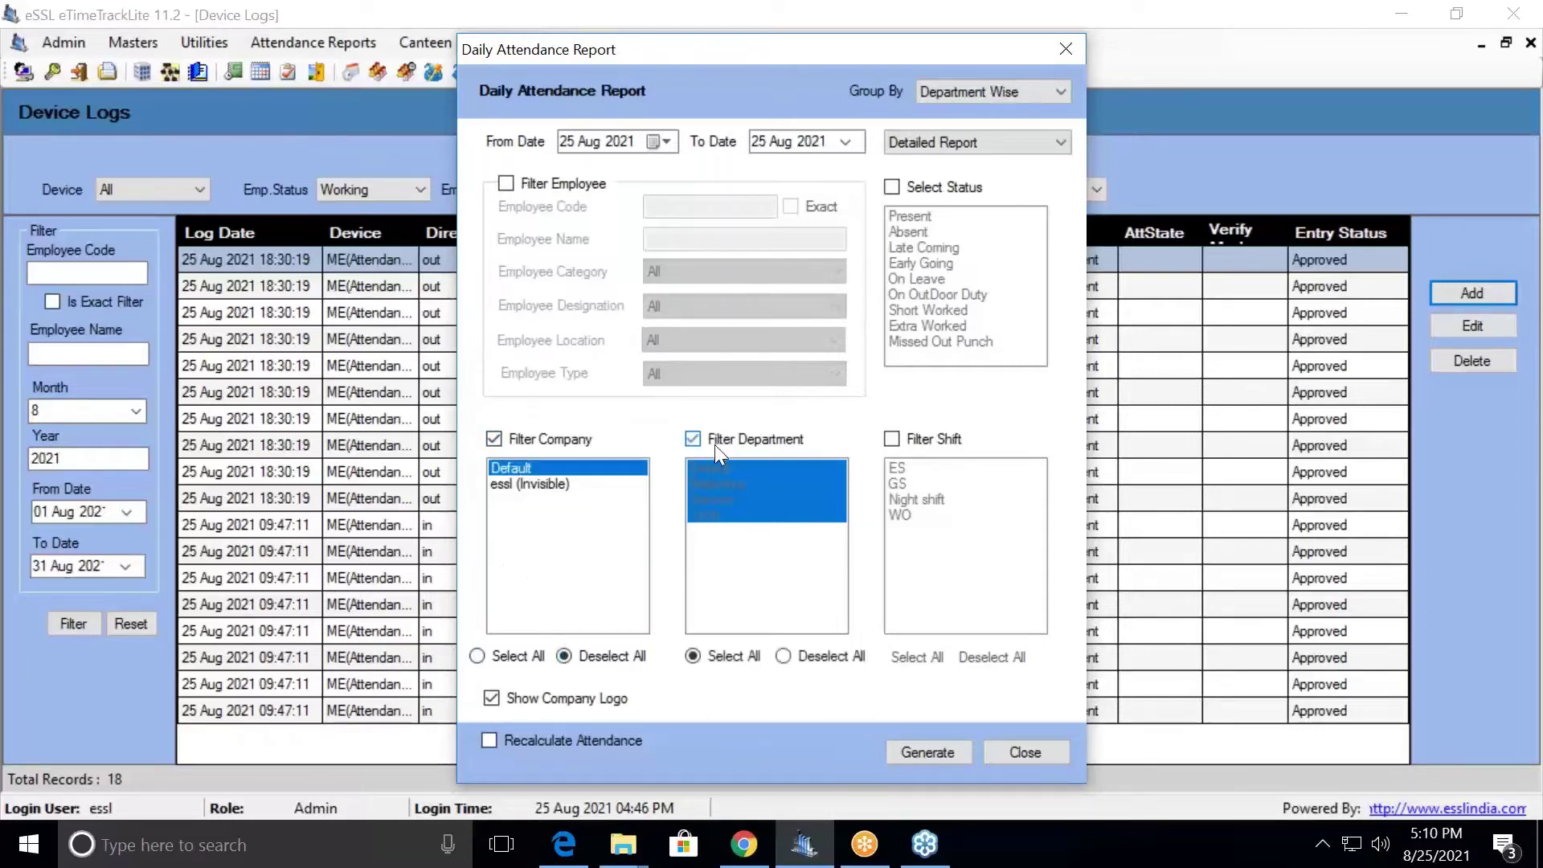
{"action": "left_click", "coordinate": [783, 657]}
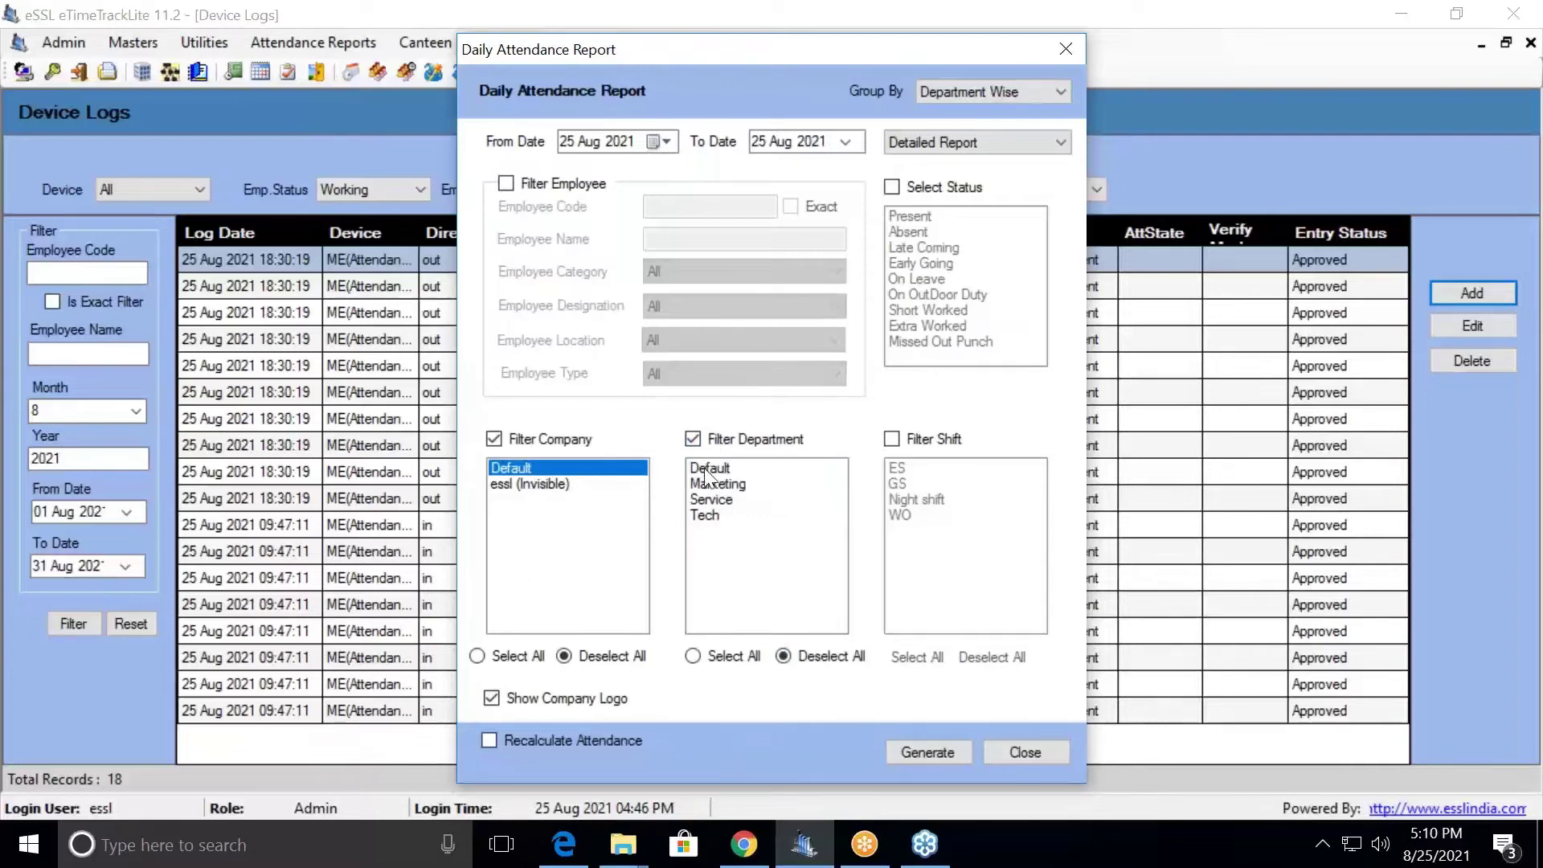
{"action": "left_click", "coordinate": [707, 474]}
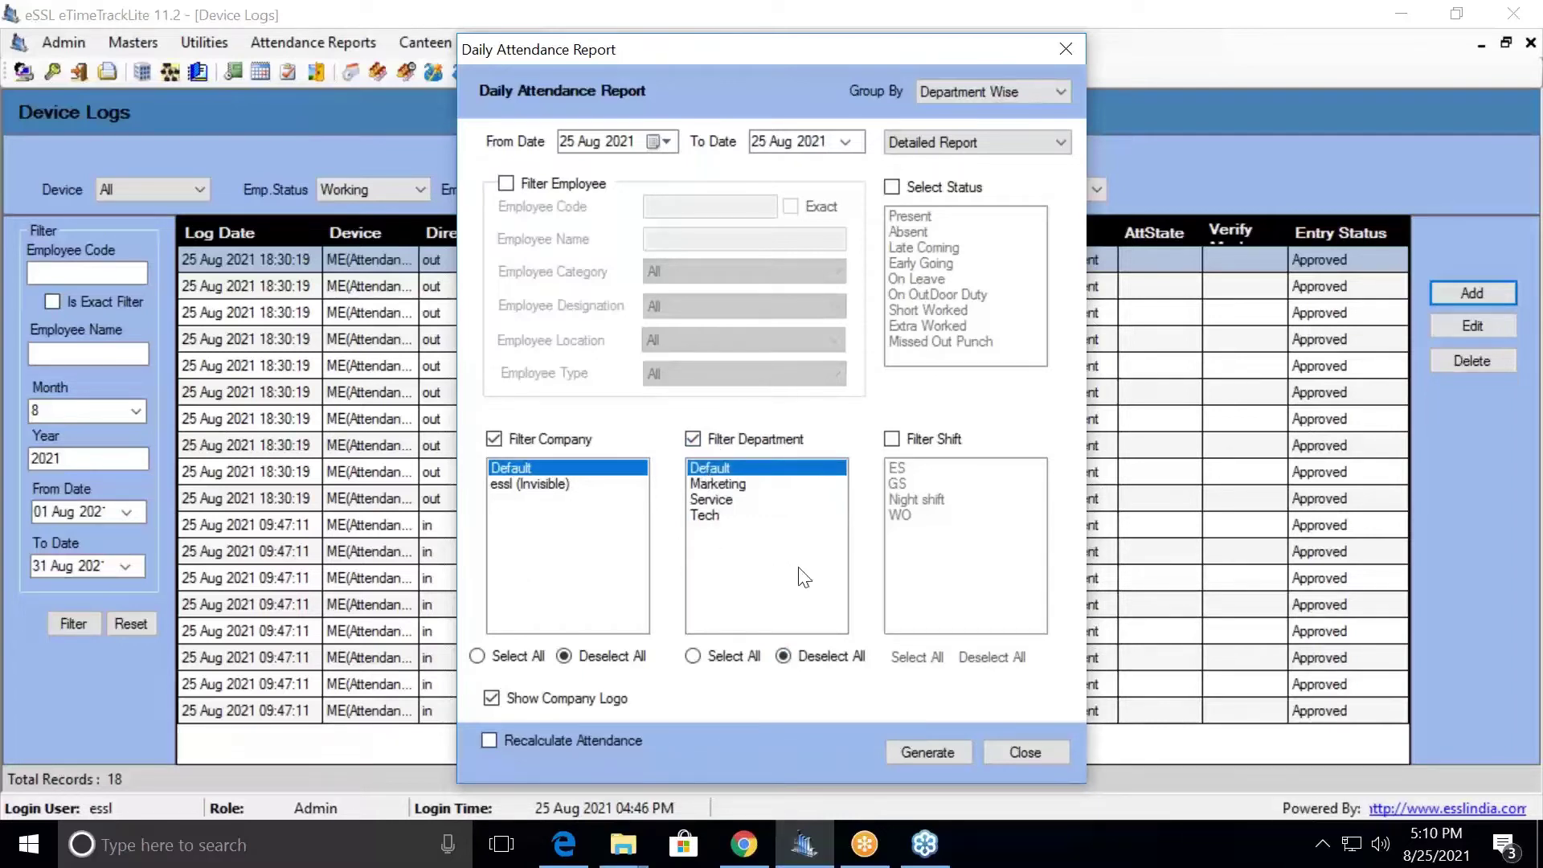
Step: Enable the shift filter for the daily attendance report and select only the ES shift
{"action": "left_click", "coordinate": [892, 439]}
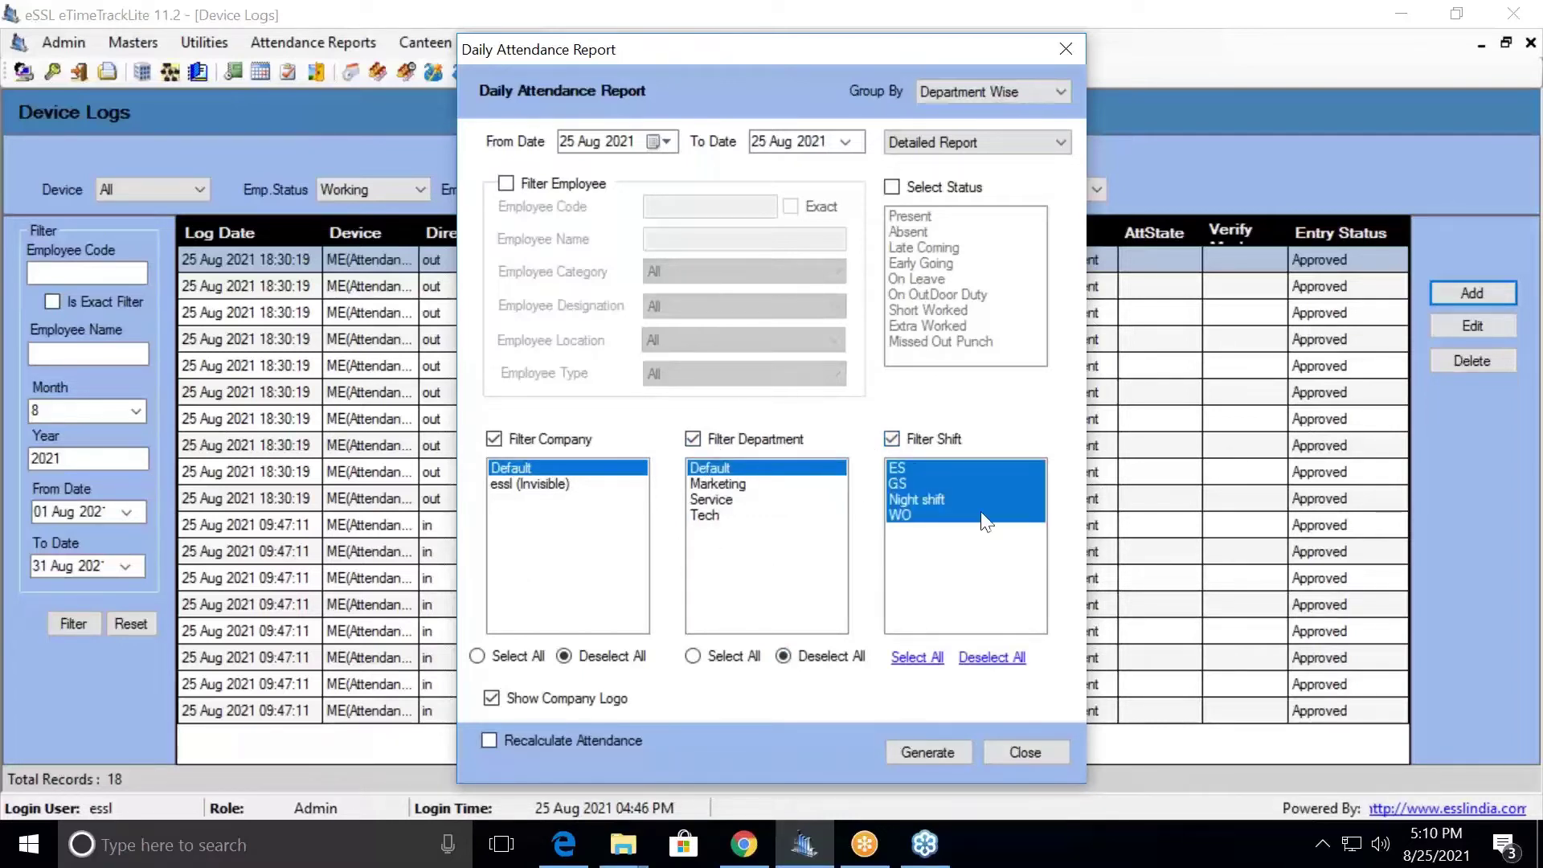
{"action": "left_click", "coordinate": [977, 658]}
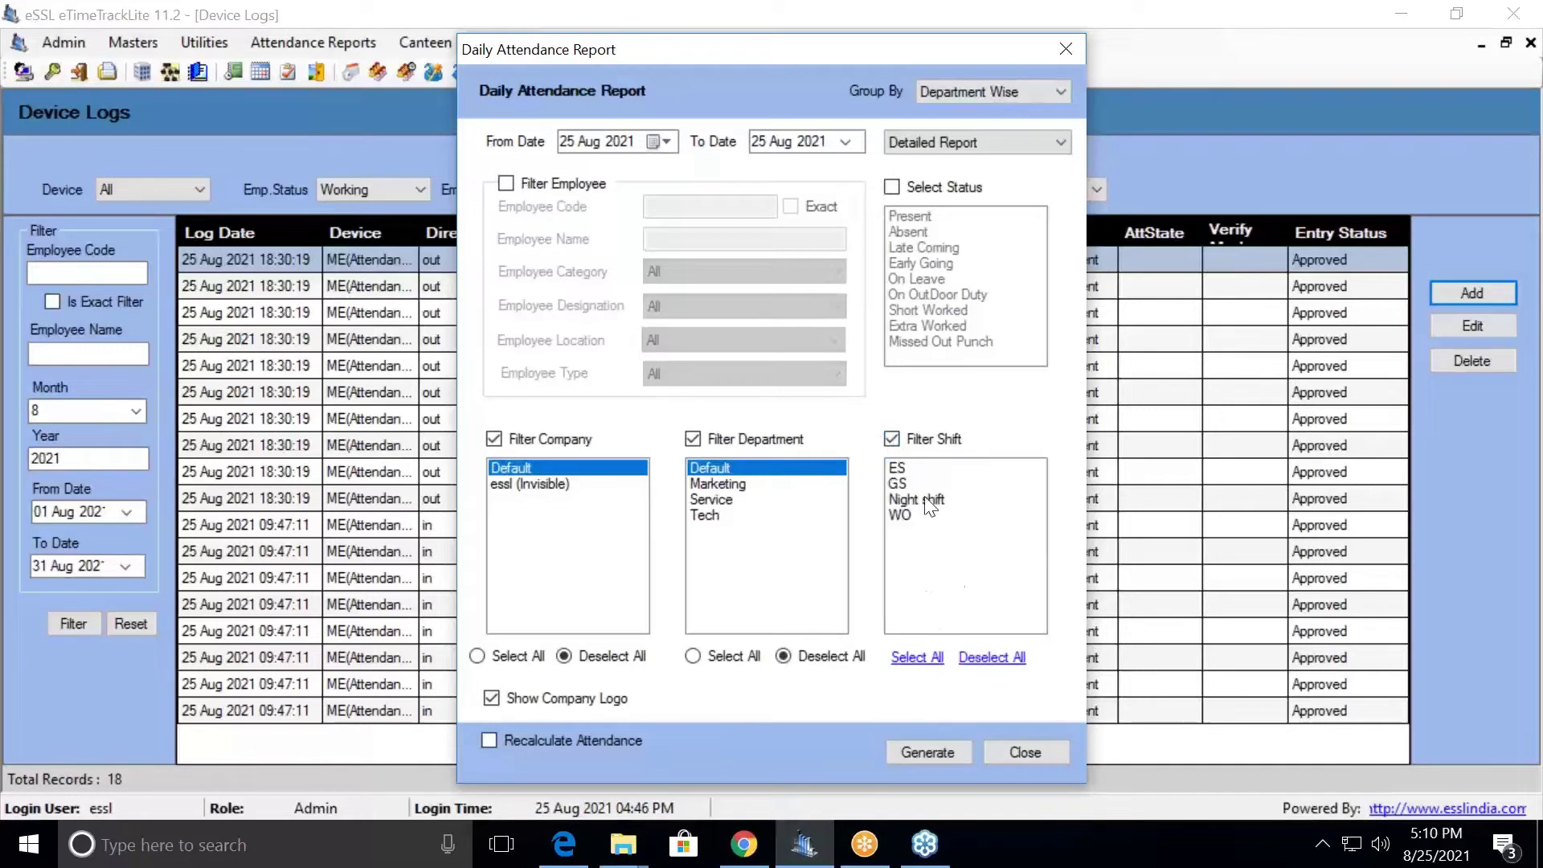
{"action": "left_click", "coordinate": [903, 472]}
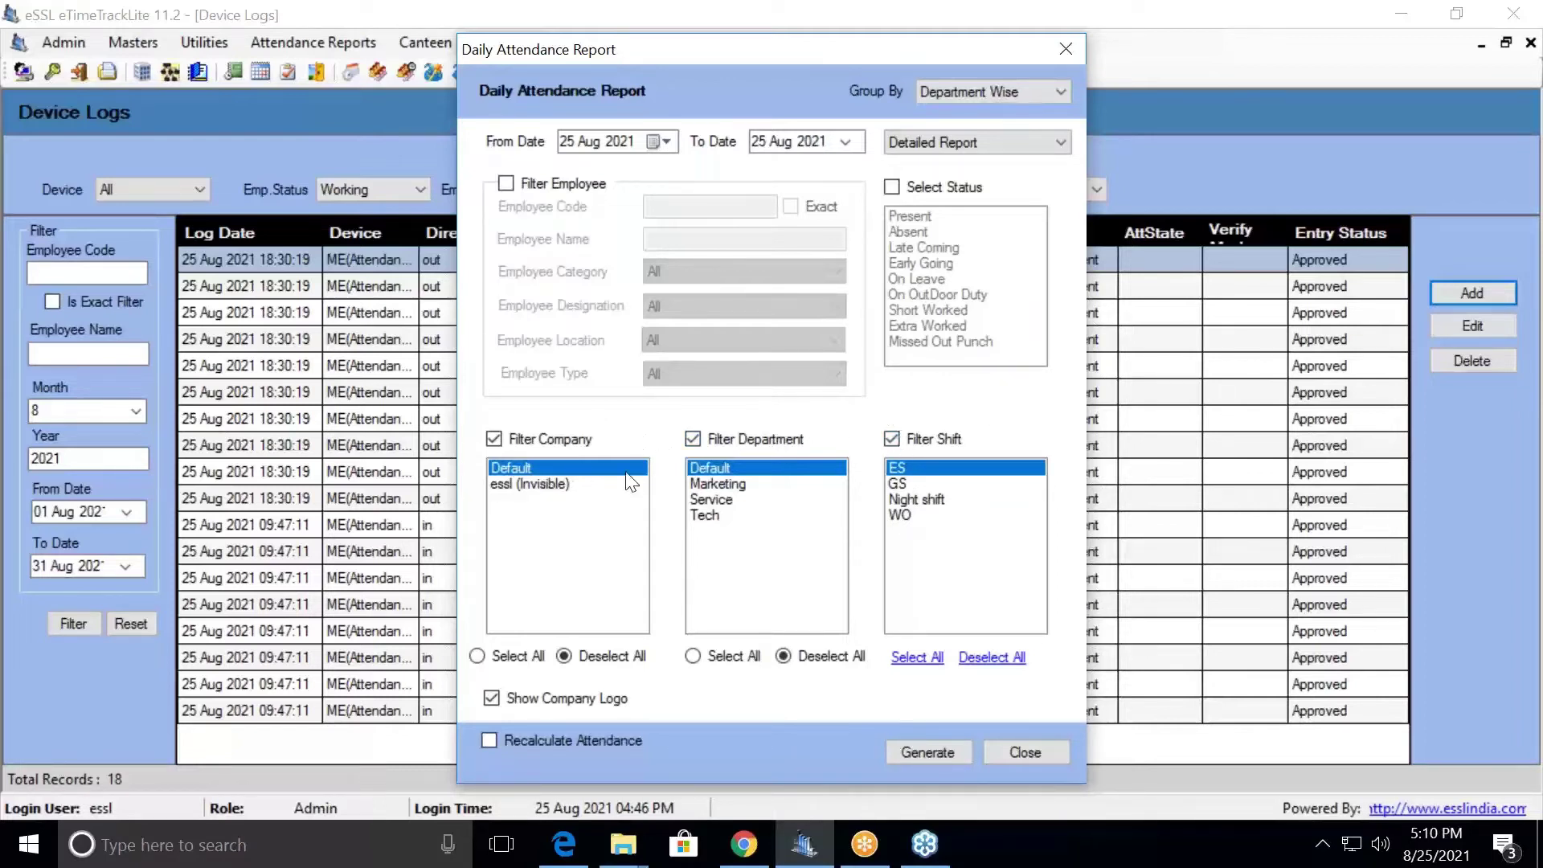
Step: Remove the shift, department and company filters from the daily attendance report
{"action": "left_click", "coordinate": [897, 439]}
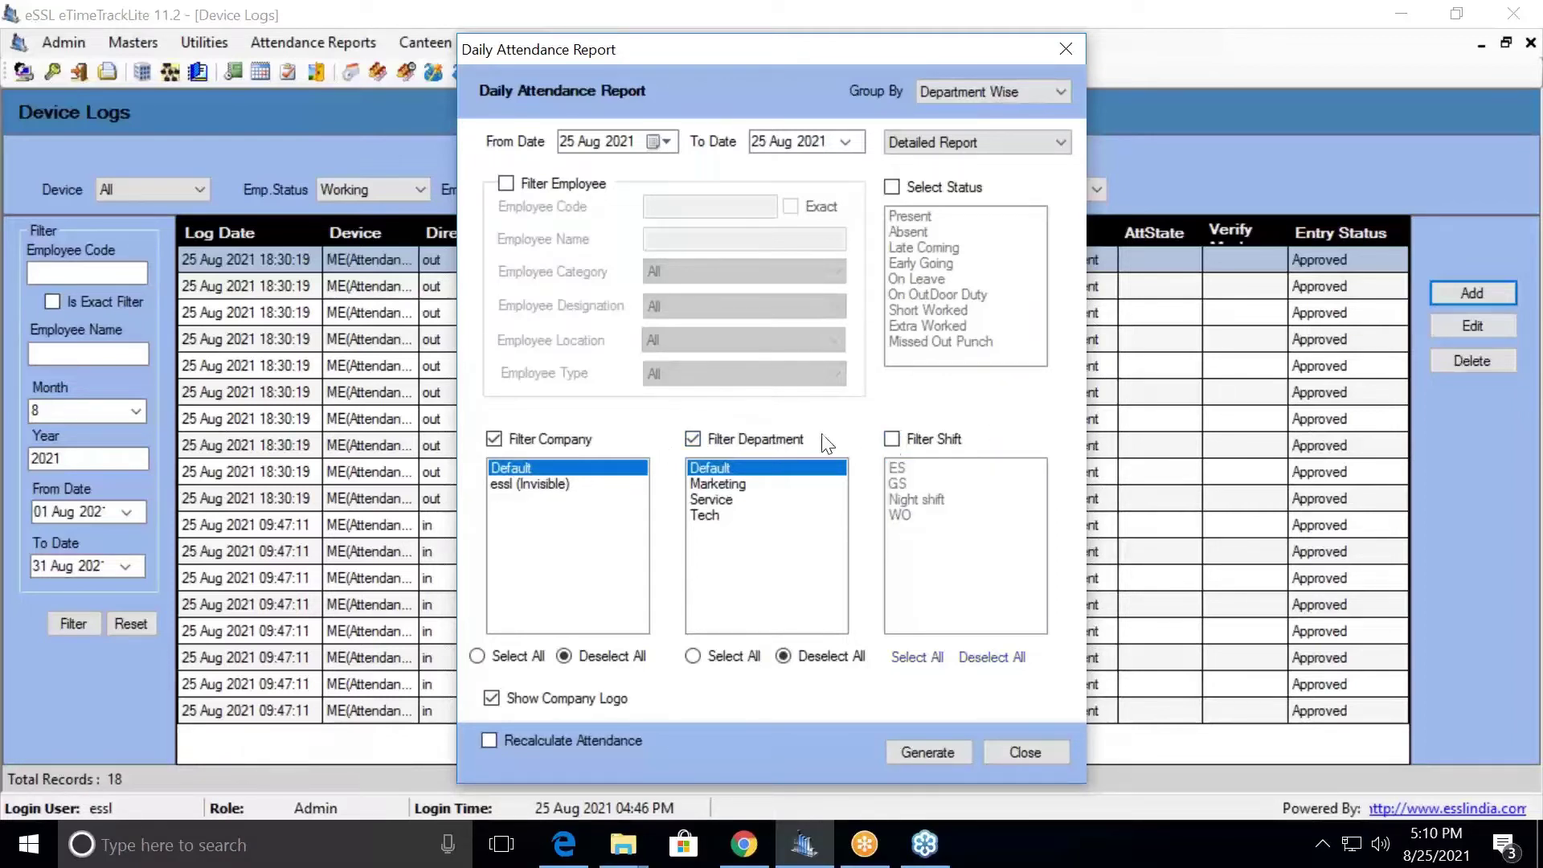
{"action": "left_click", "coordinate": [711, 439]}
{"action": "left_click", "coordinate": [521, 441]}
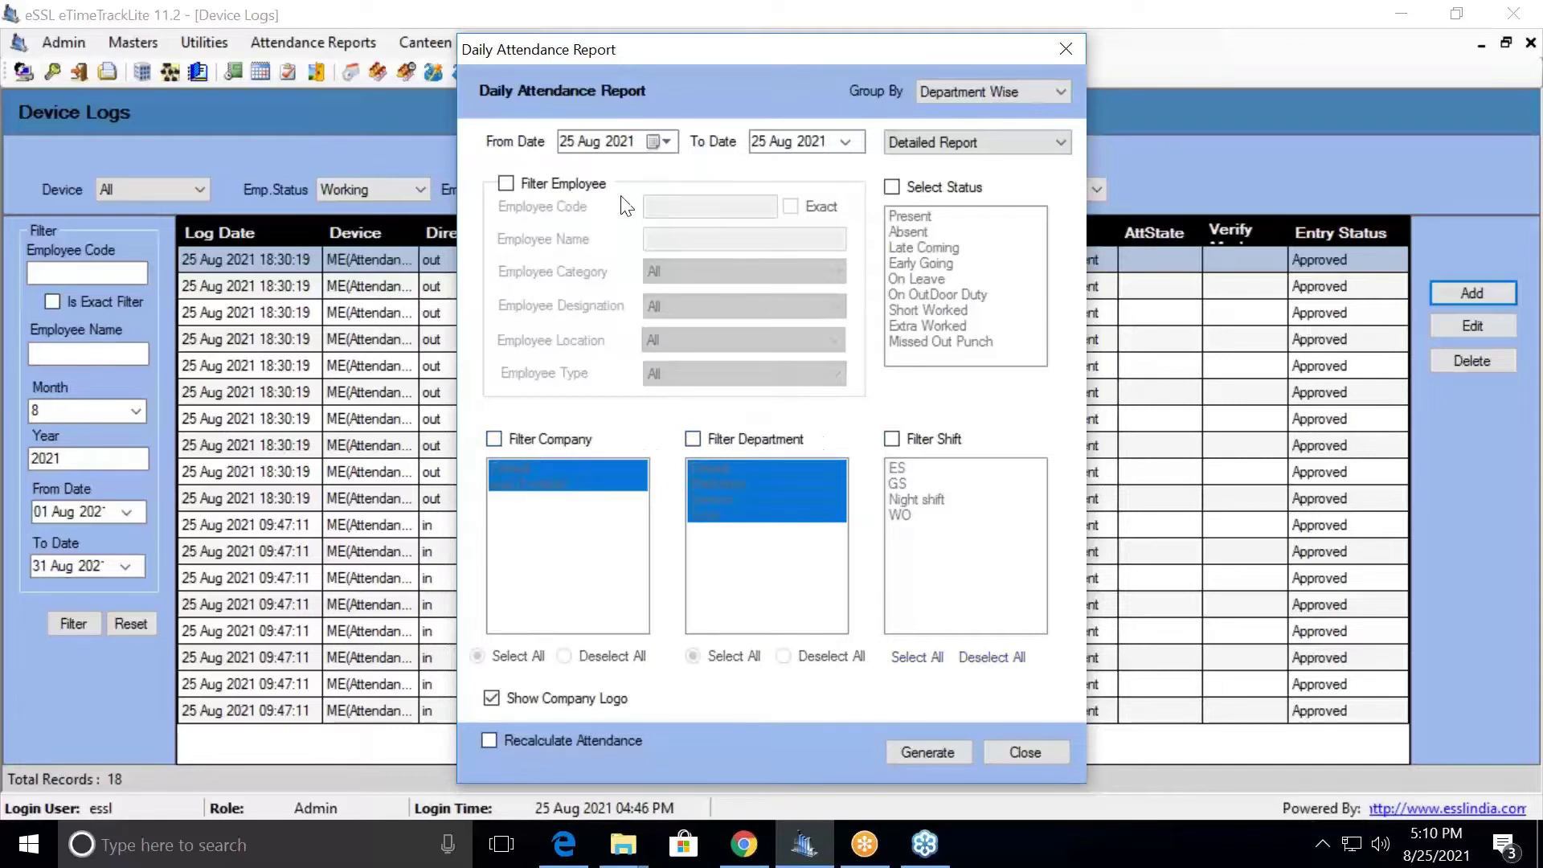
Step: Review the employee filter's code, name, category, designation and location options, and turn the employee filter back off
{"action": "left_click", "coordinate": [552, 184]}
{"action": "left_click", "coordinate": [703, 204]}
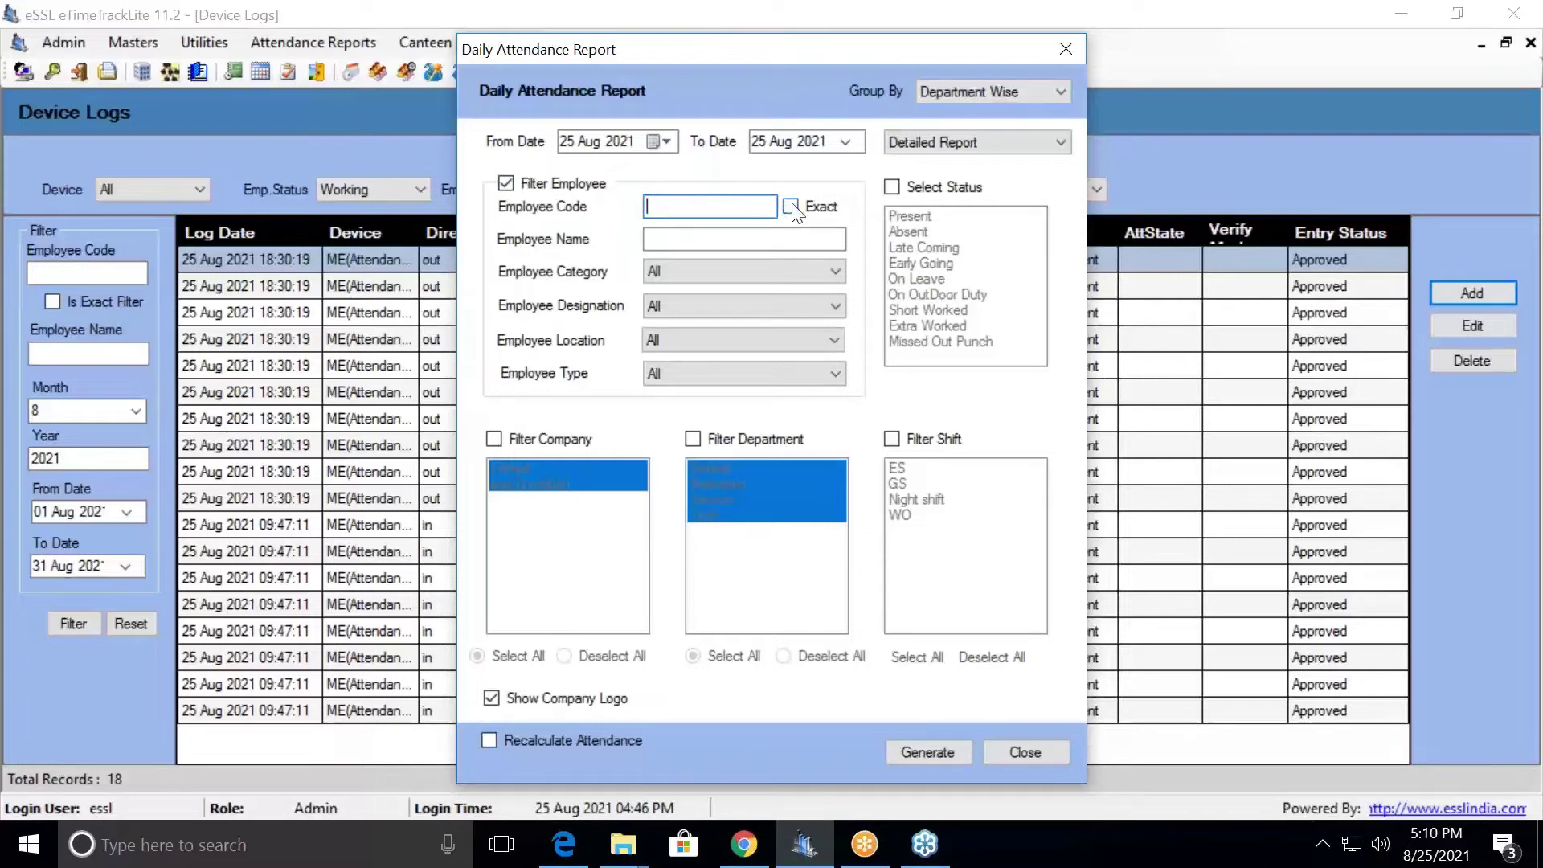
{"action": "left_click", "coordinate": [656, 240]}
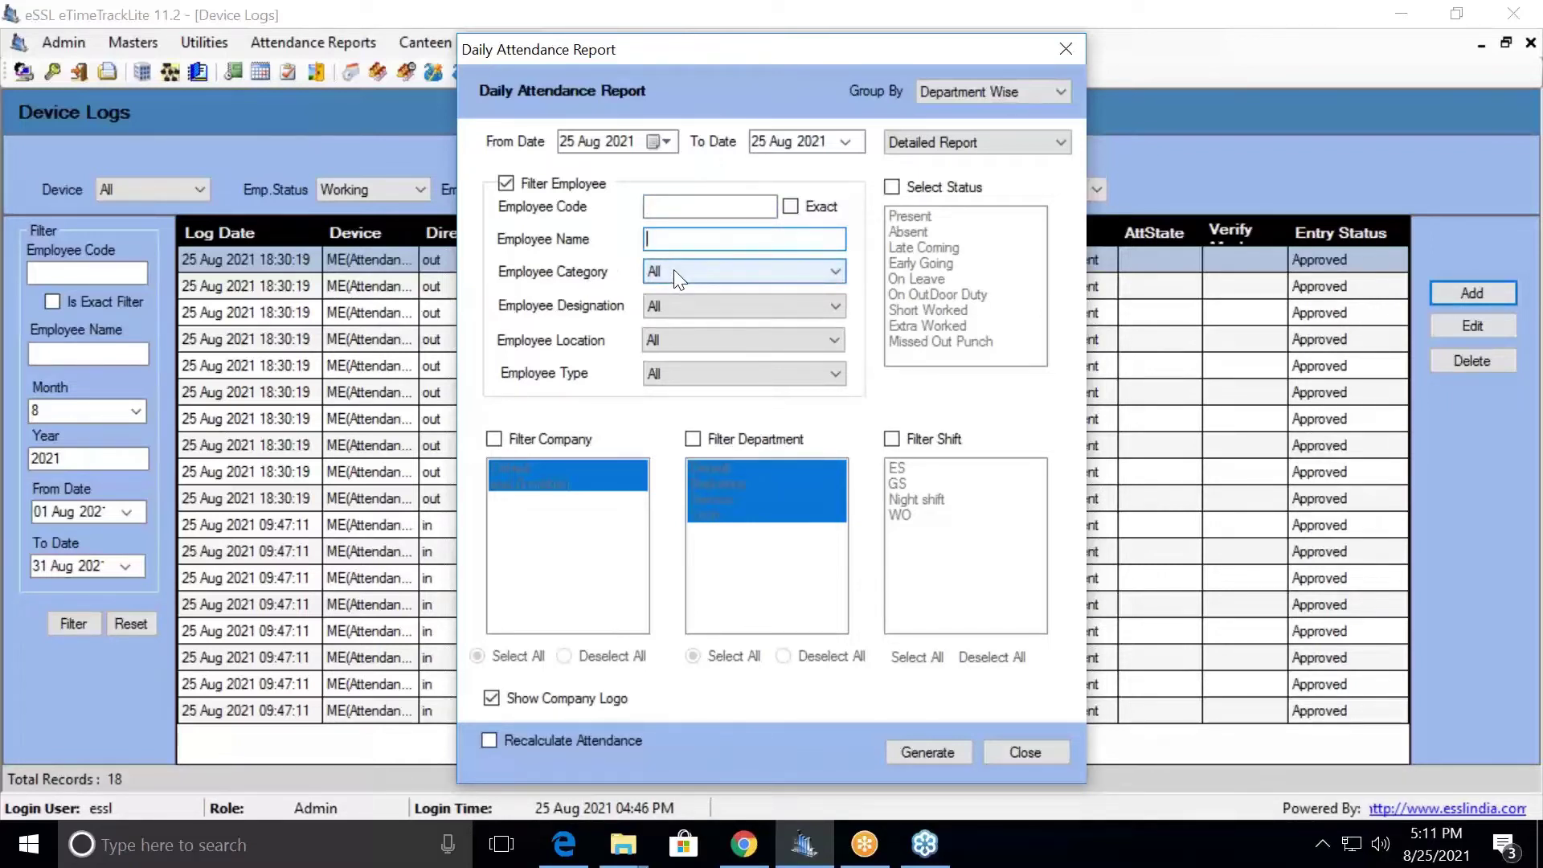
{"action": "left_click", "coordinate": [673, 270]}
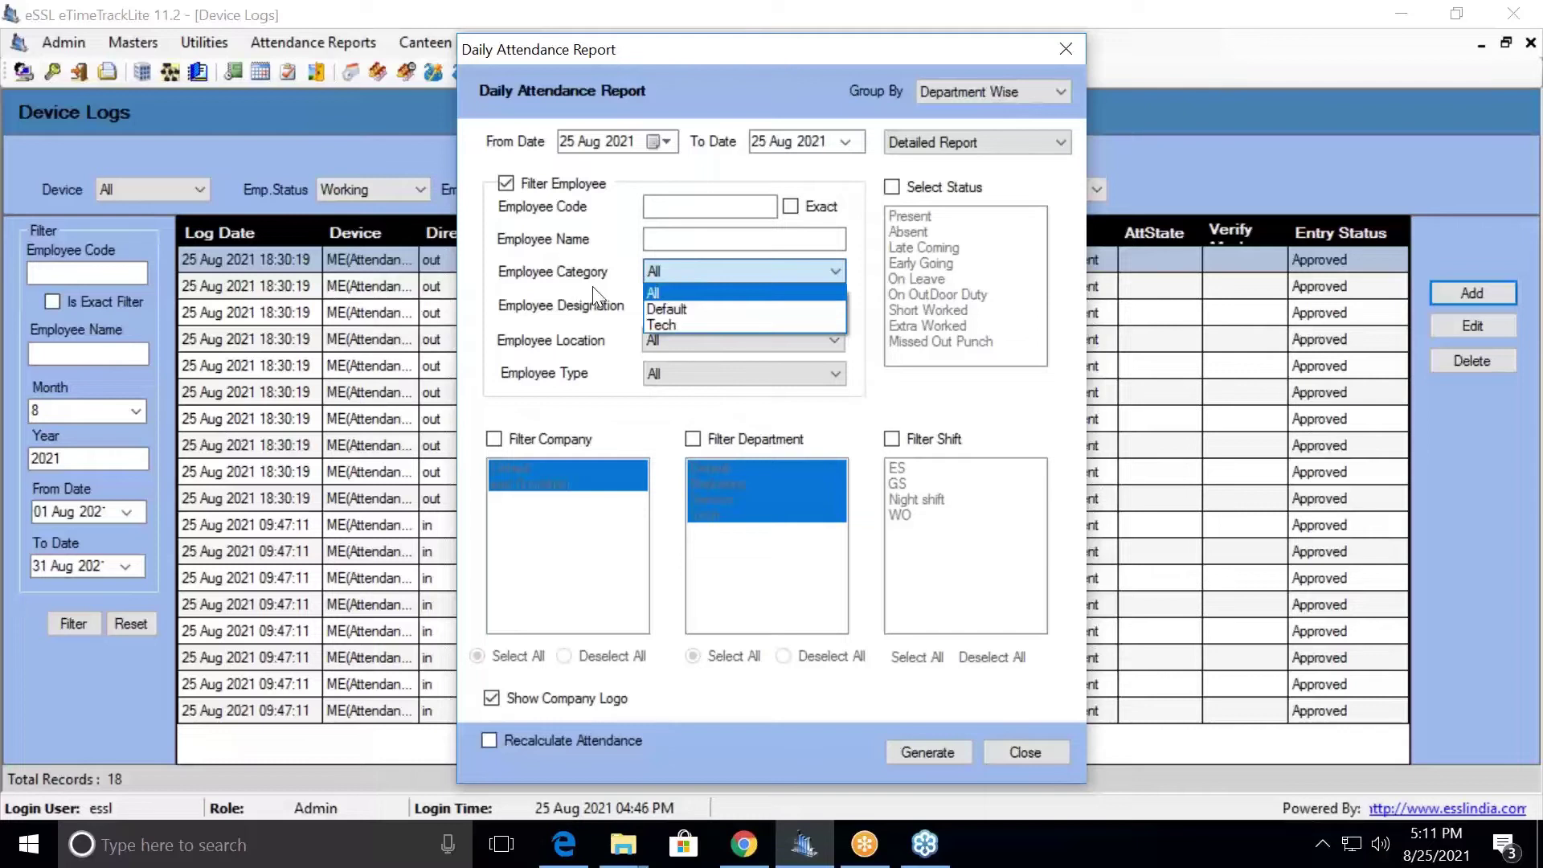
{"action": "left_click", "coordinate": [593, 286]}
{"action": "left_click", "coordinate": [669, 307]}
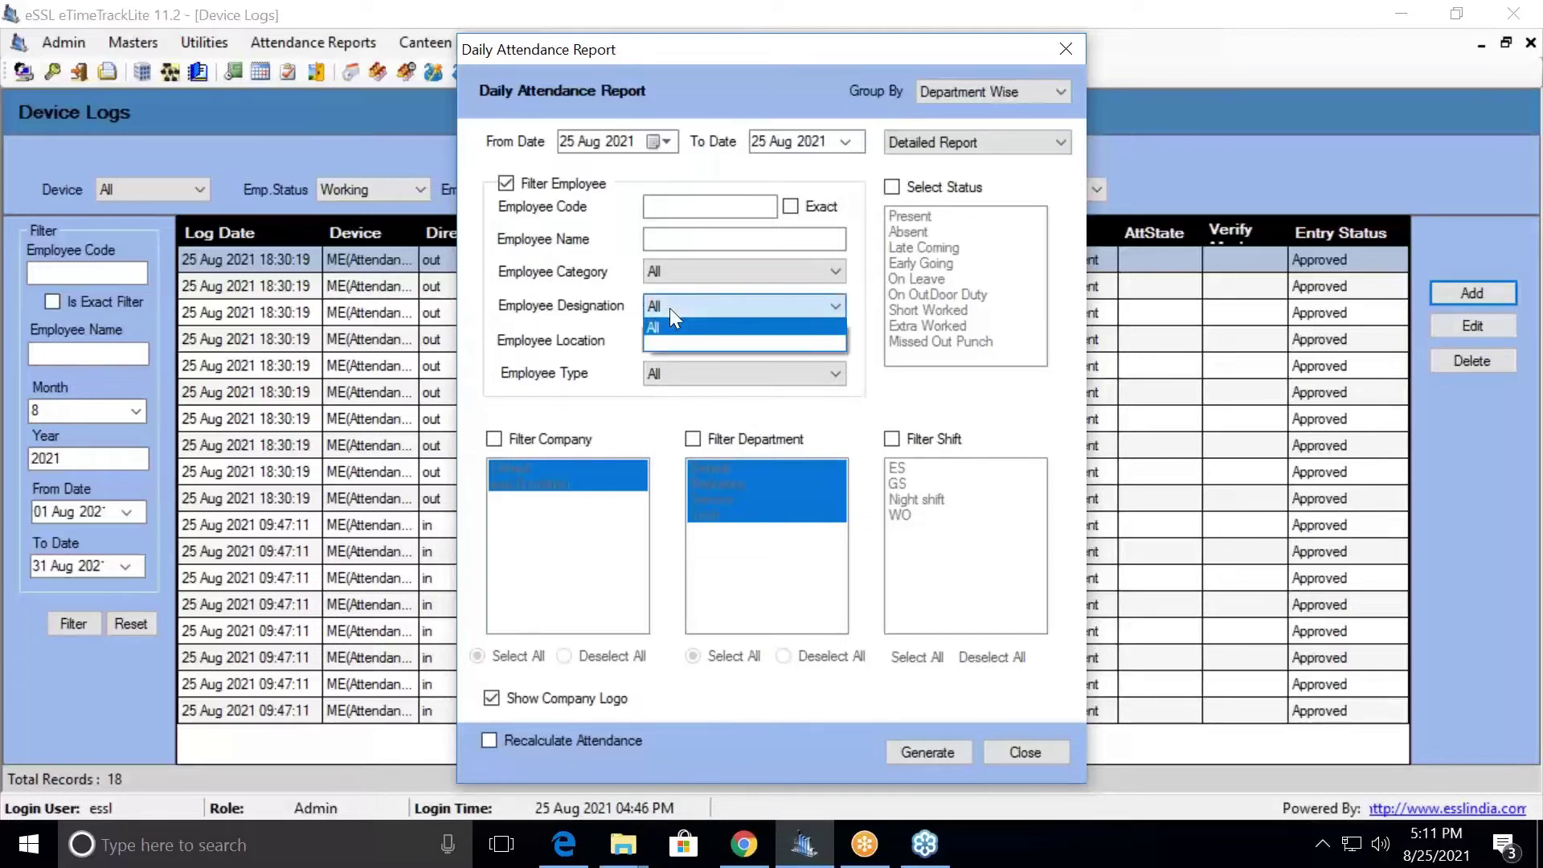
{"action": "left_click", "coordinate": [584, 341]}
{"action": "left_click", "coordinate": [650, 342]}
{"action": "left_click", "coordinate": [606, 340]}
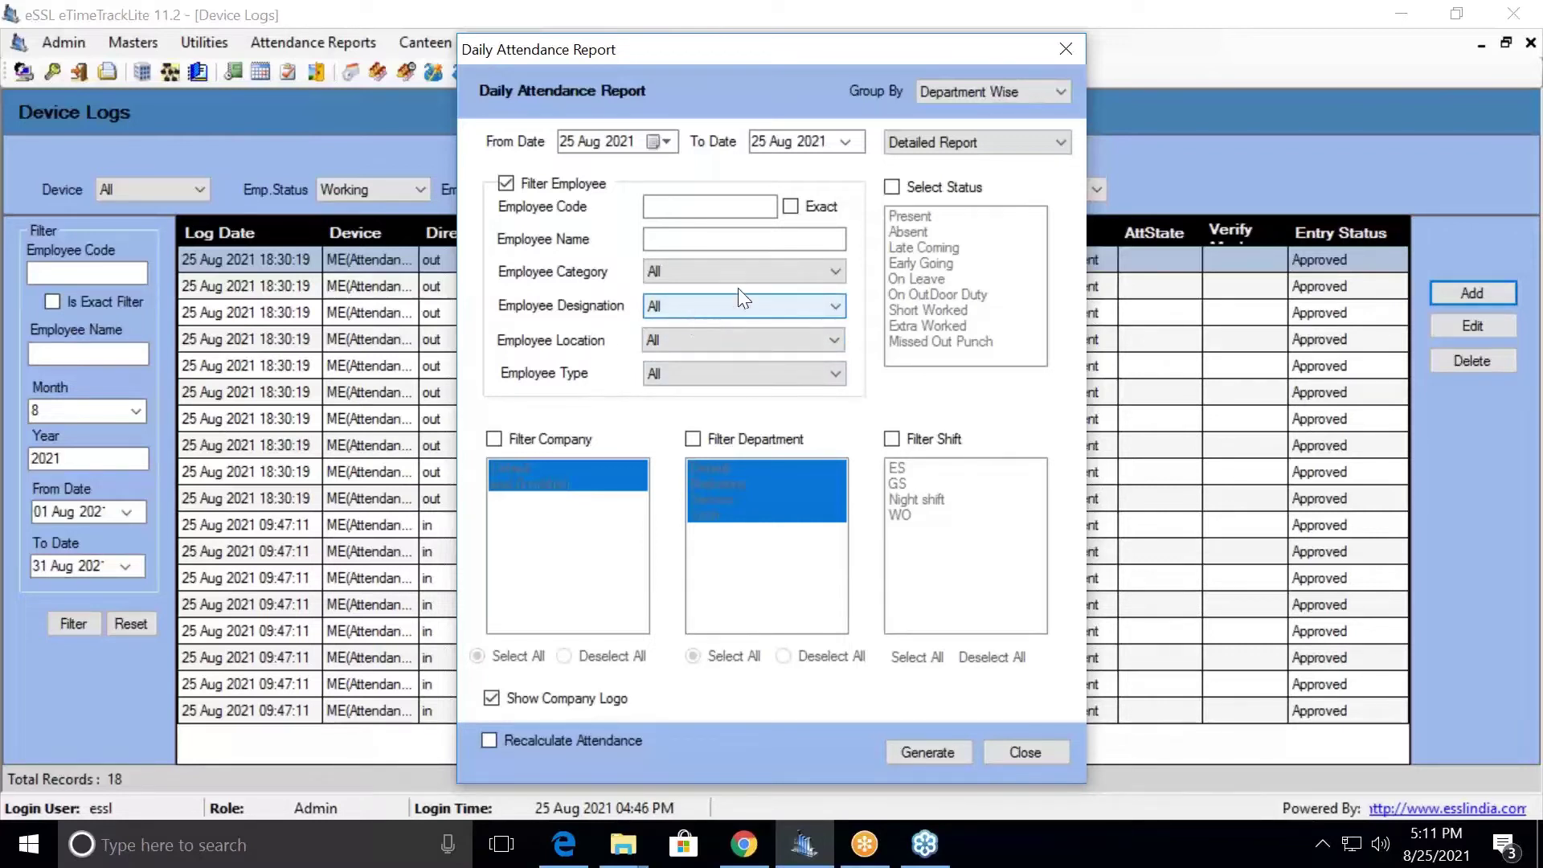
{"action": "left_click", "coordinate": [584, 185]}
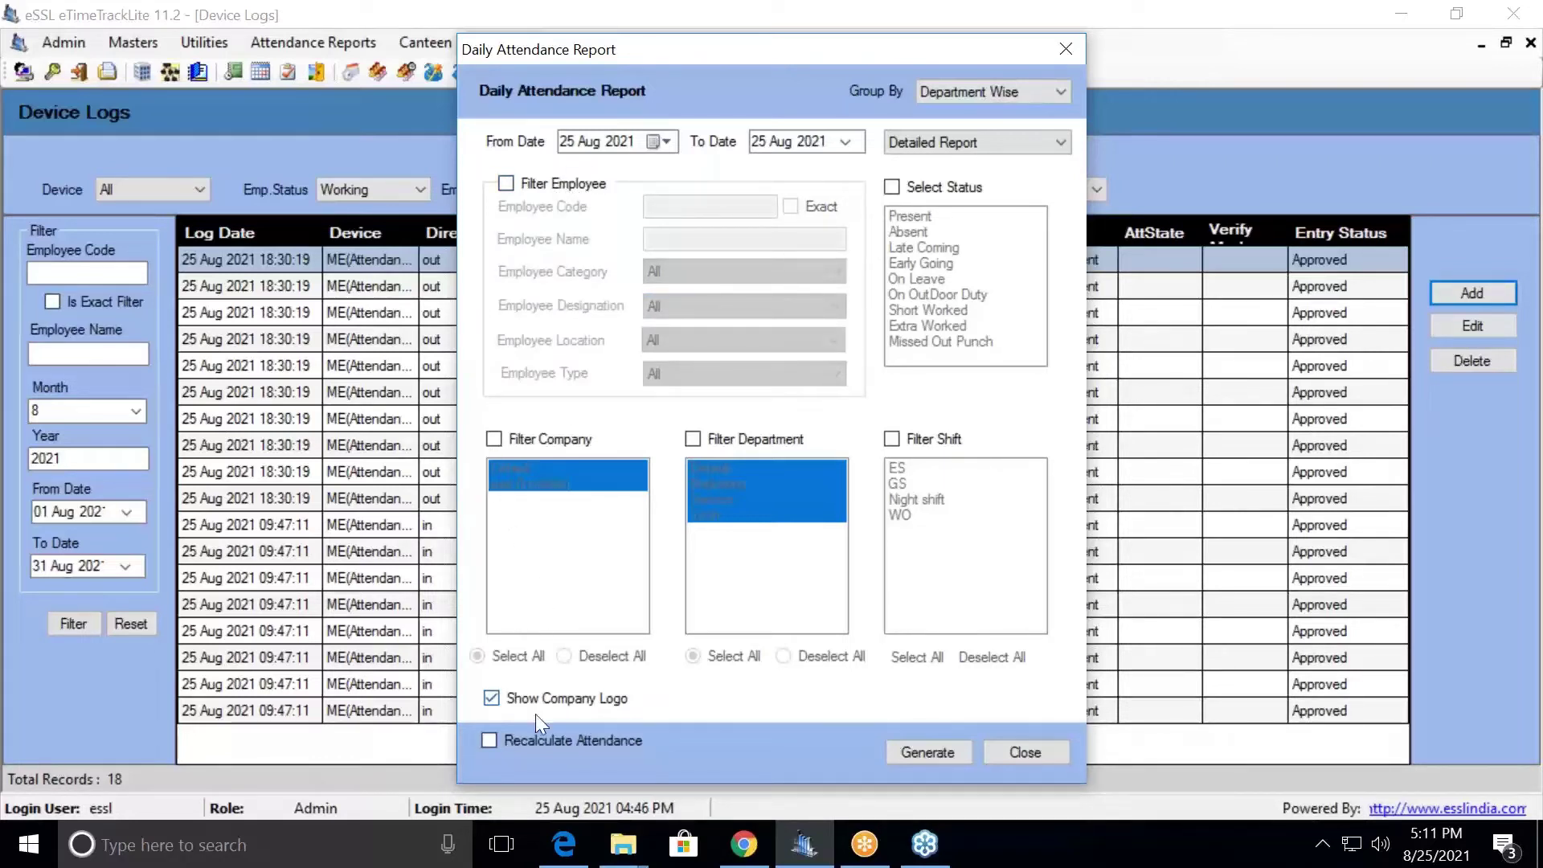
Step: Generate the detailed daily attendance report for 25 Aug 2021 with attendance recalculation enabled, and enlarge the report window to full screen
{"action": "left_click", "coordinate": [543, 737]}
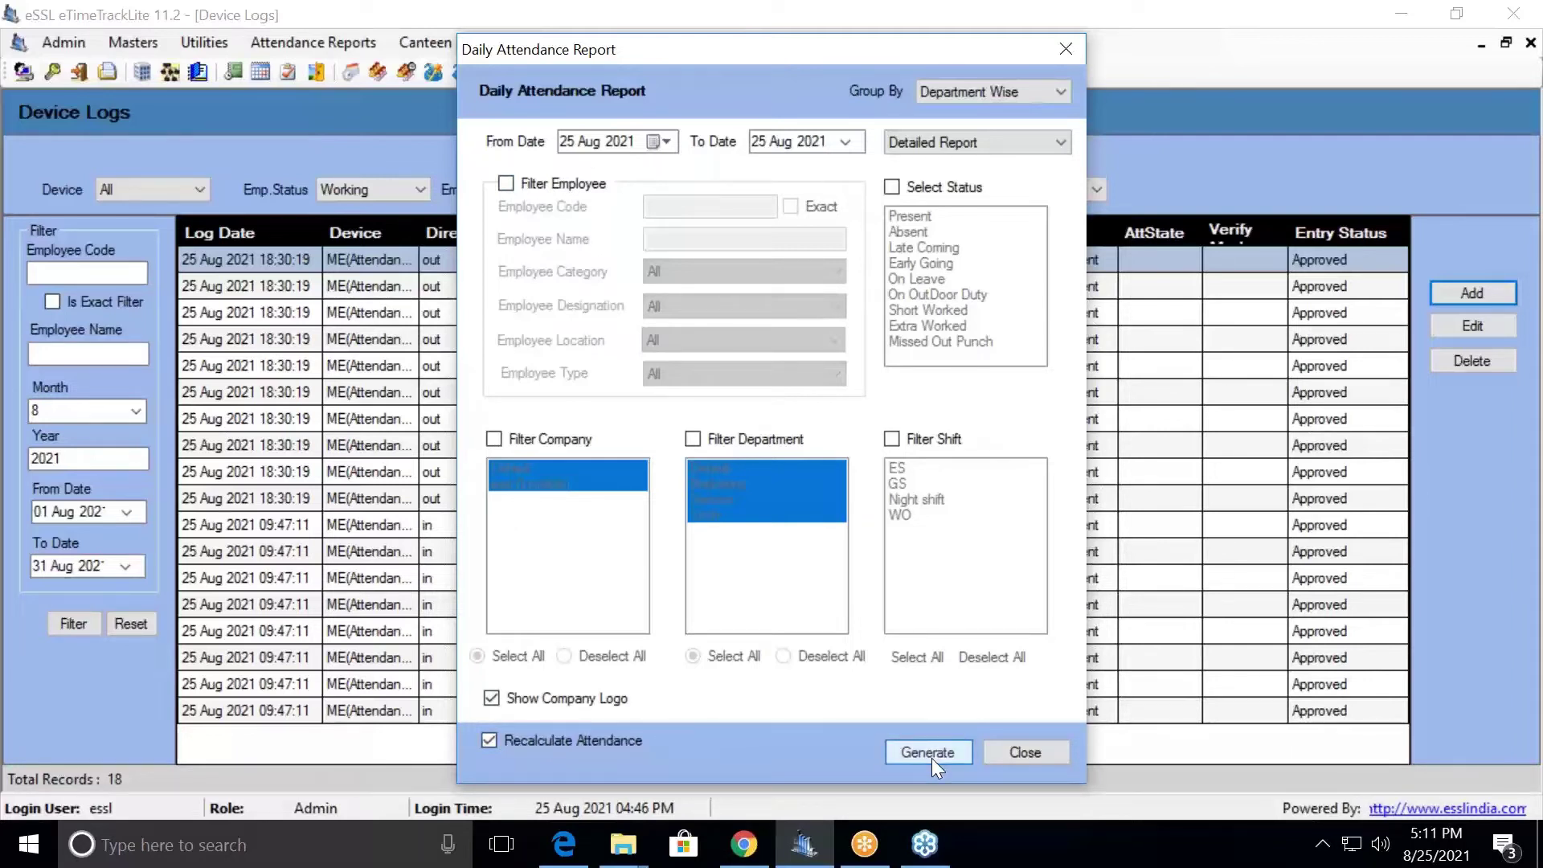
{"action": "left_click", "coordinate": [932, 759]}
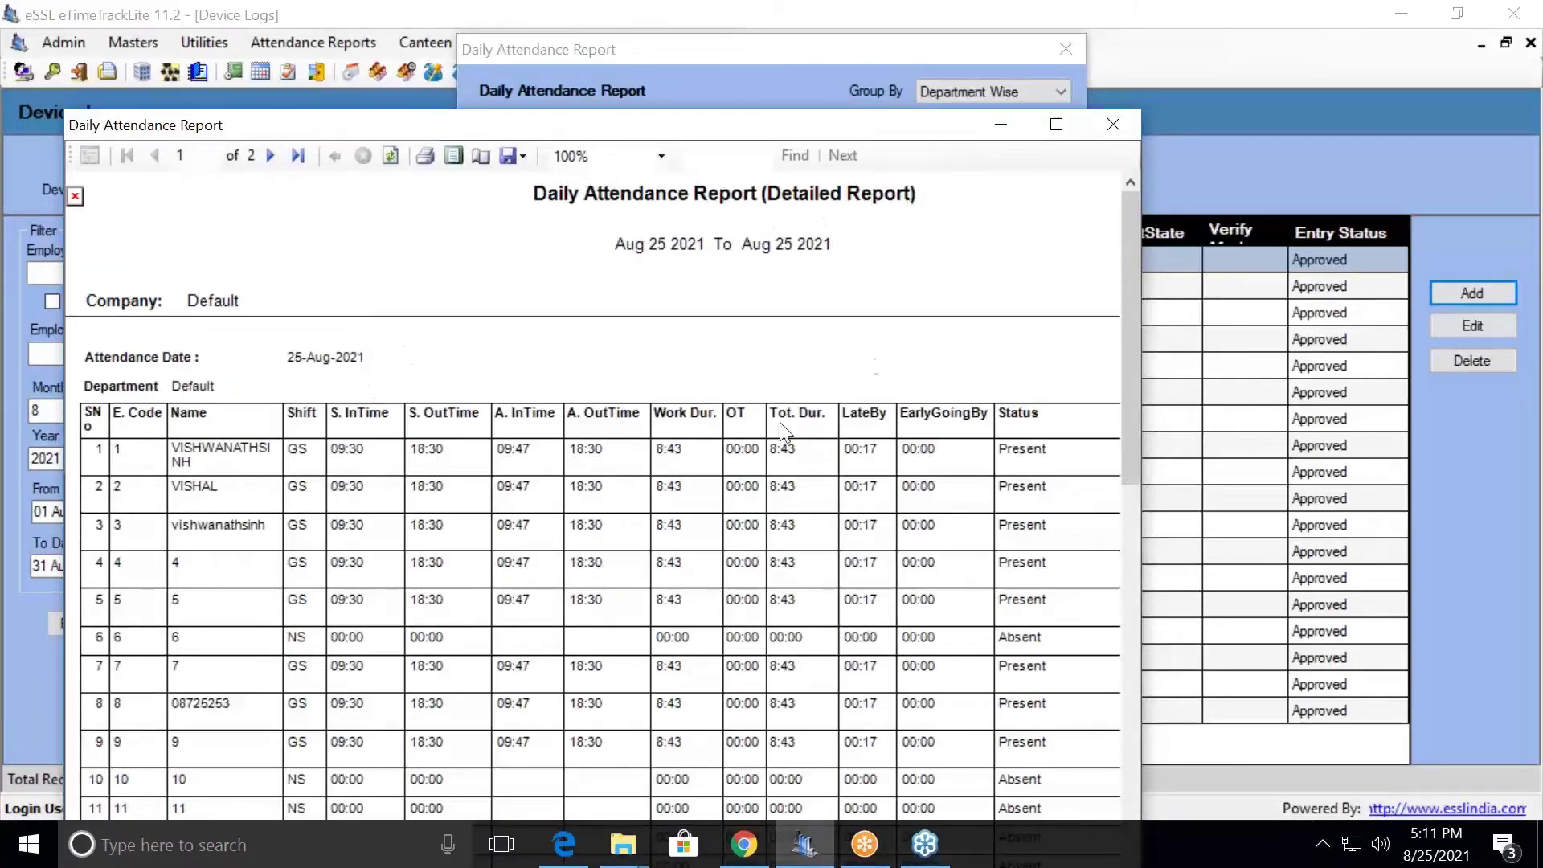
{"action": "left_click", "coordinate": [1058, 126]}
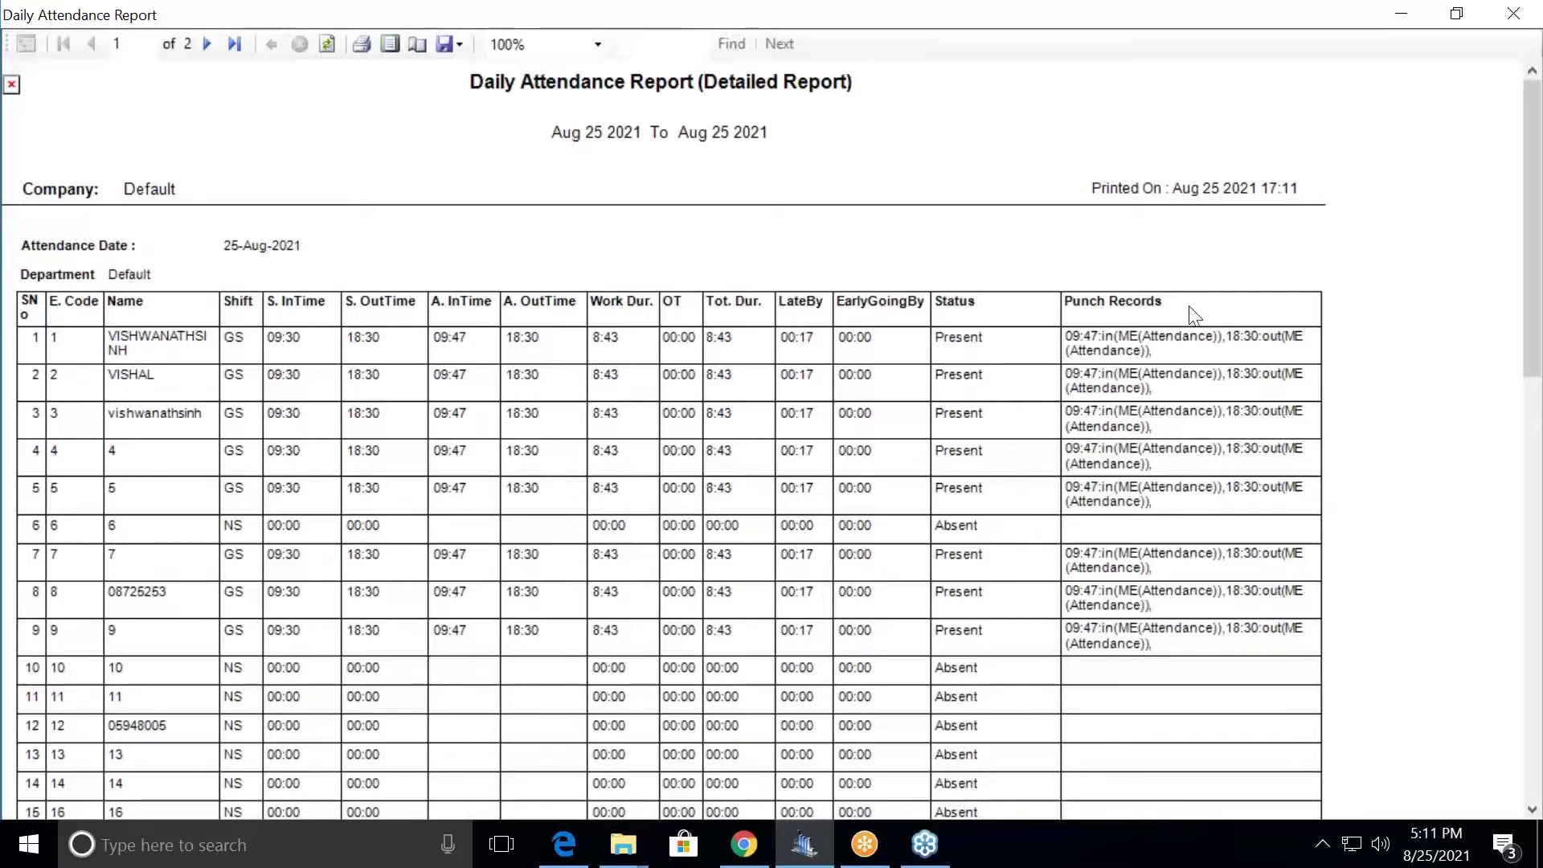
Step: Examine the employees' shifts, in and out times, durations, status and punch records in the report, and close it
{"action": "scroll", "coordinate": [288, 294], "scroll_direction": "down", "scroll_amount": 3}
{"action": "scroll", "coordinate": [353, 439], "scroll_direction": "down", "scroll_amount": 6}
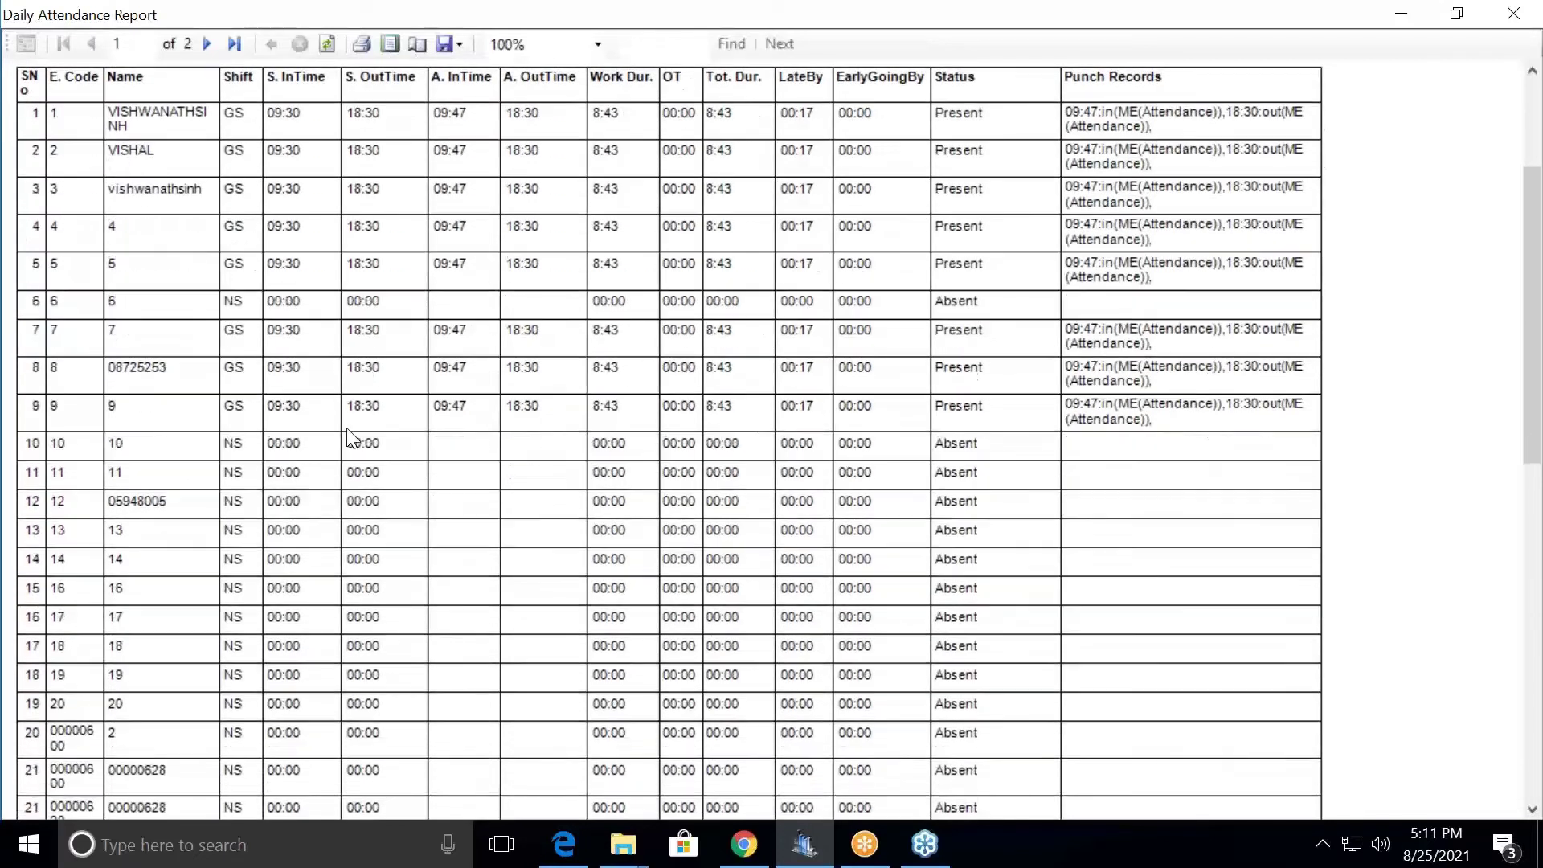
{"action": "scroll", "coordinate": [354, 514], "scroll_direction": "up", "scroll_amount": 7}
{"action": "scroll", "coordinate": [356, 516], "scroll_direction": "up", "scroll_amount": 3}
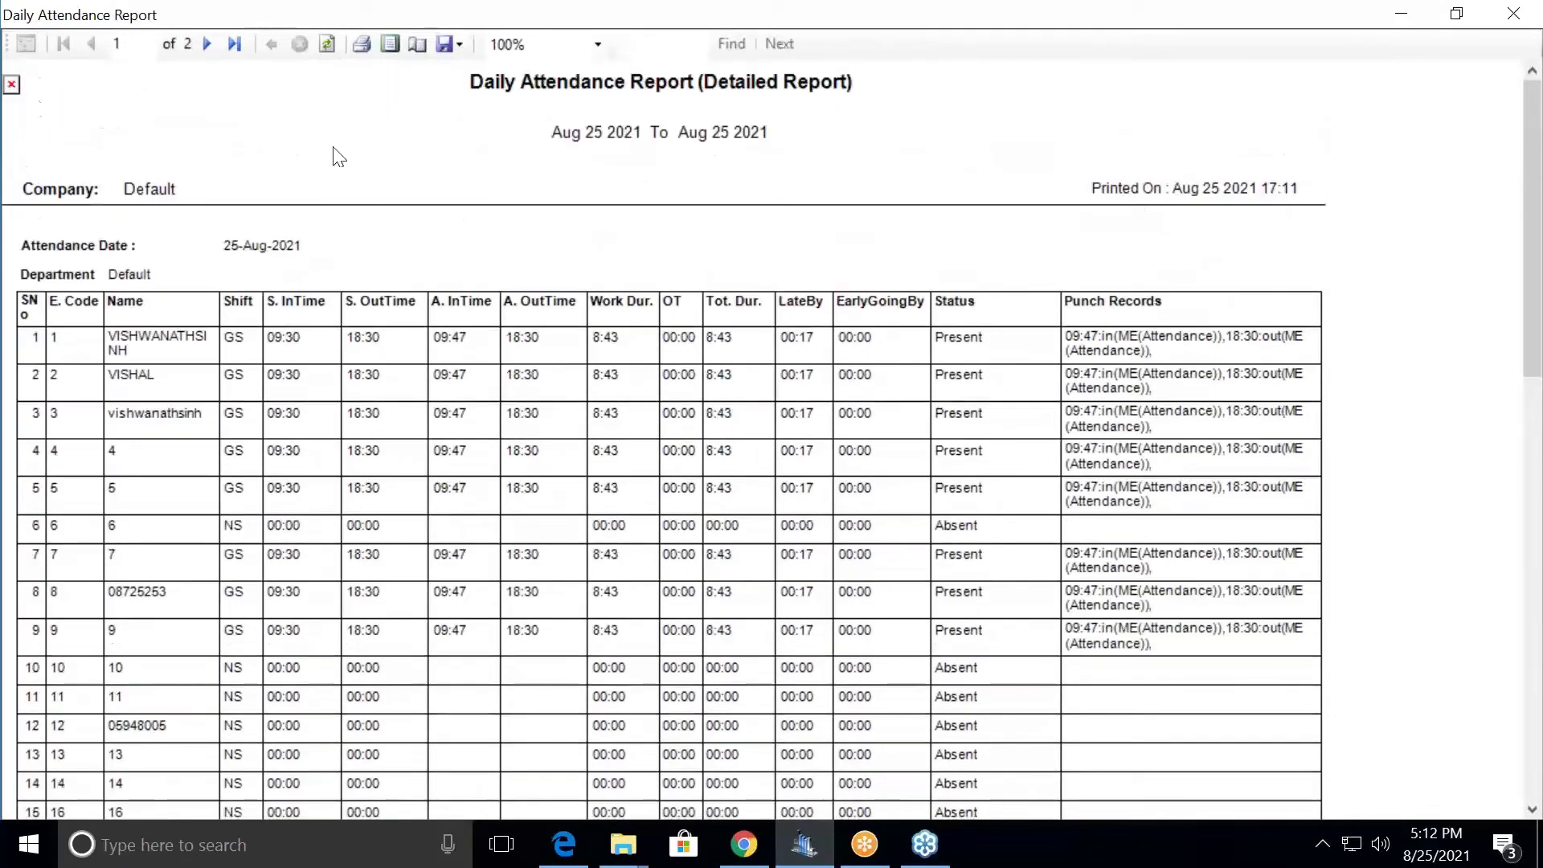
{"action": "left_click", "coordinate": [1513, 13]}
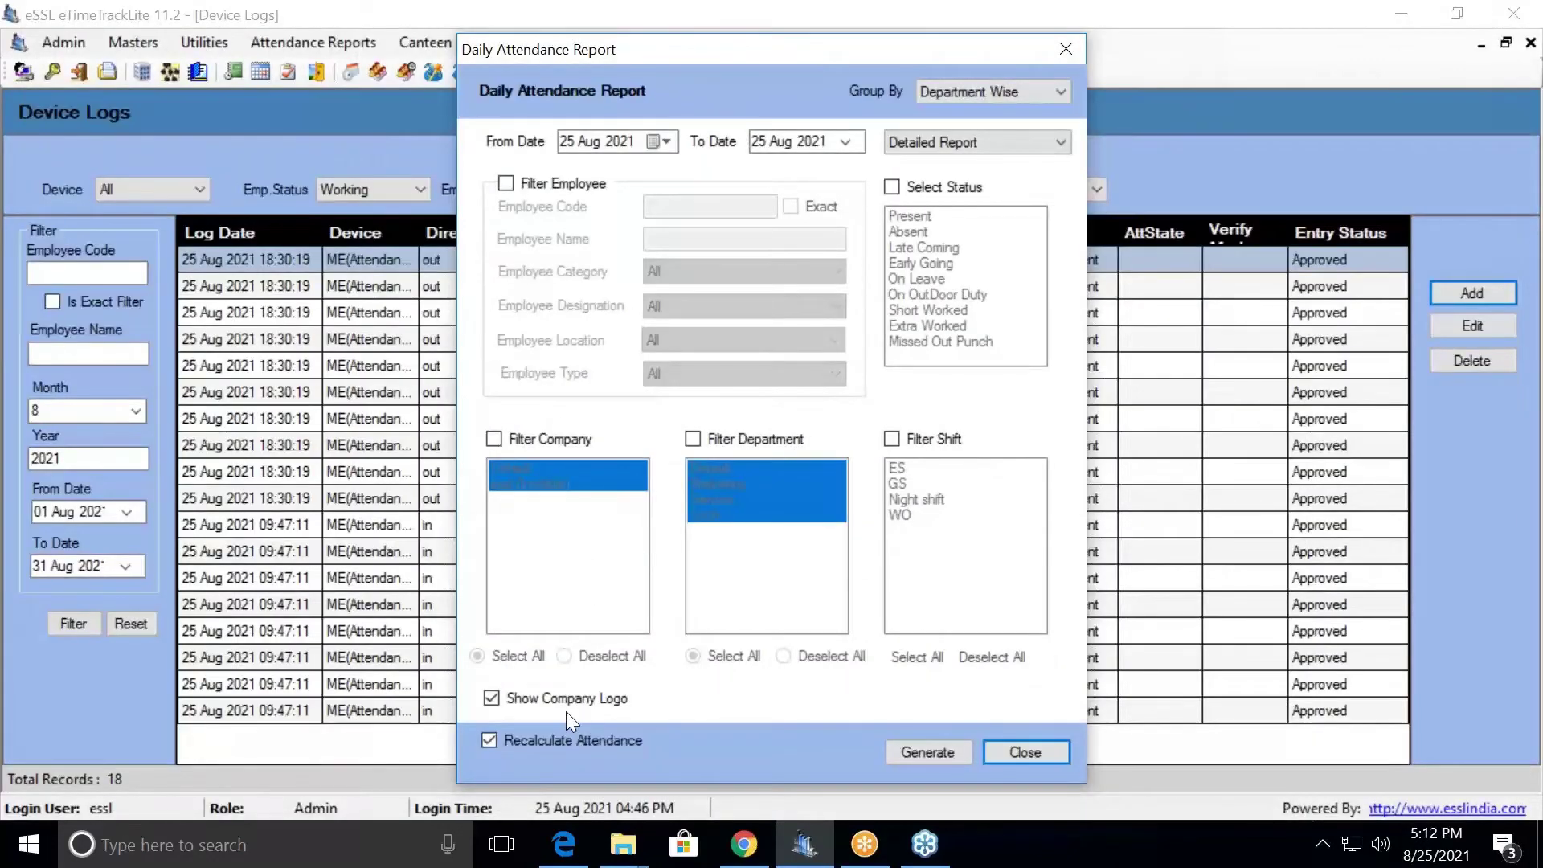
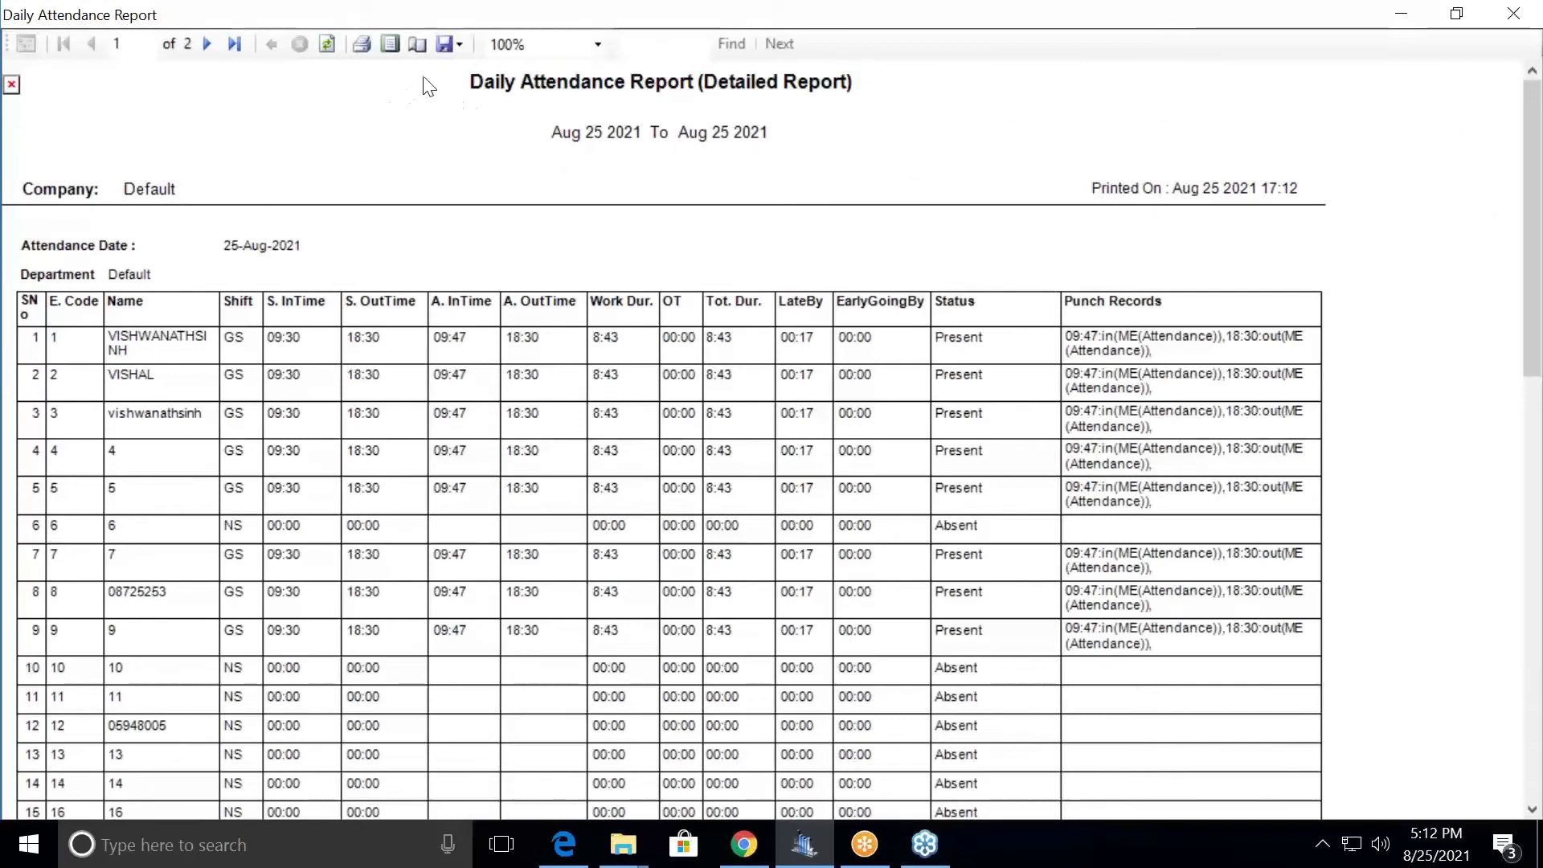
Step: Export the report to the Desktop as an Acrobat (PDF) file named Daily Attendance Report
{"action": "left_click", "coordinate": [451, 47]}
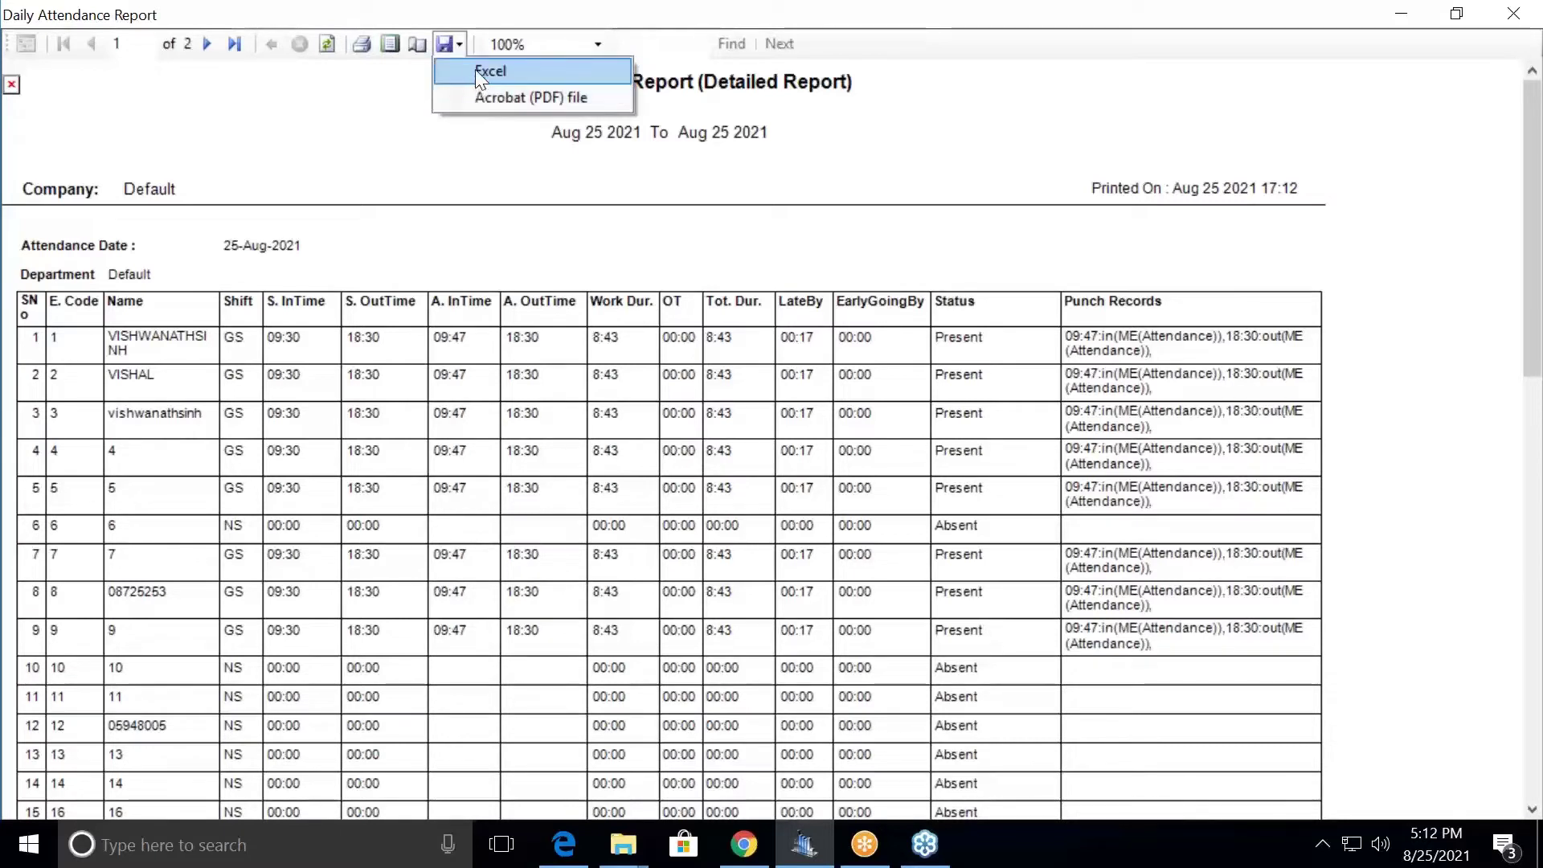
{"action": "left_click", "coordinate": [460, 69]}
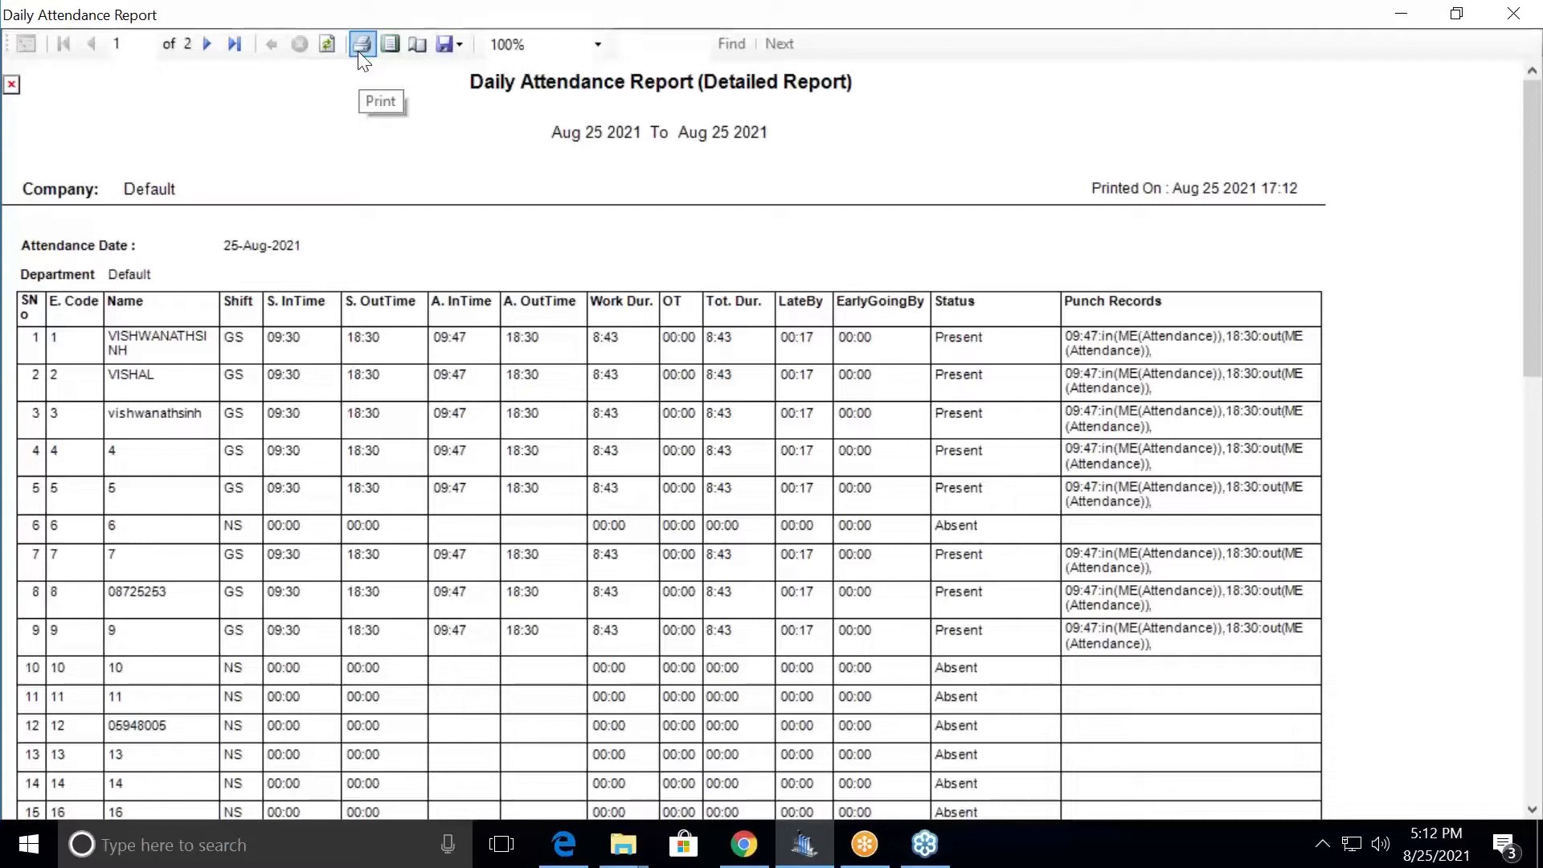
{"action": "left_click", "coordinate": [455, 48]}
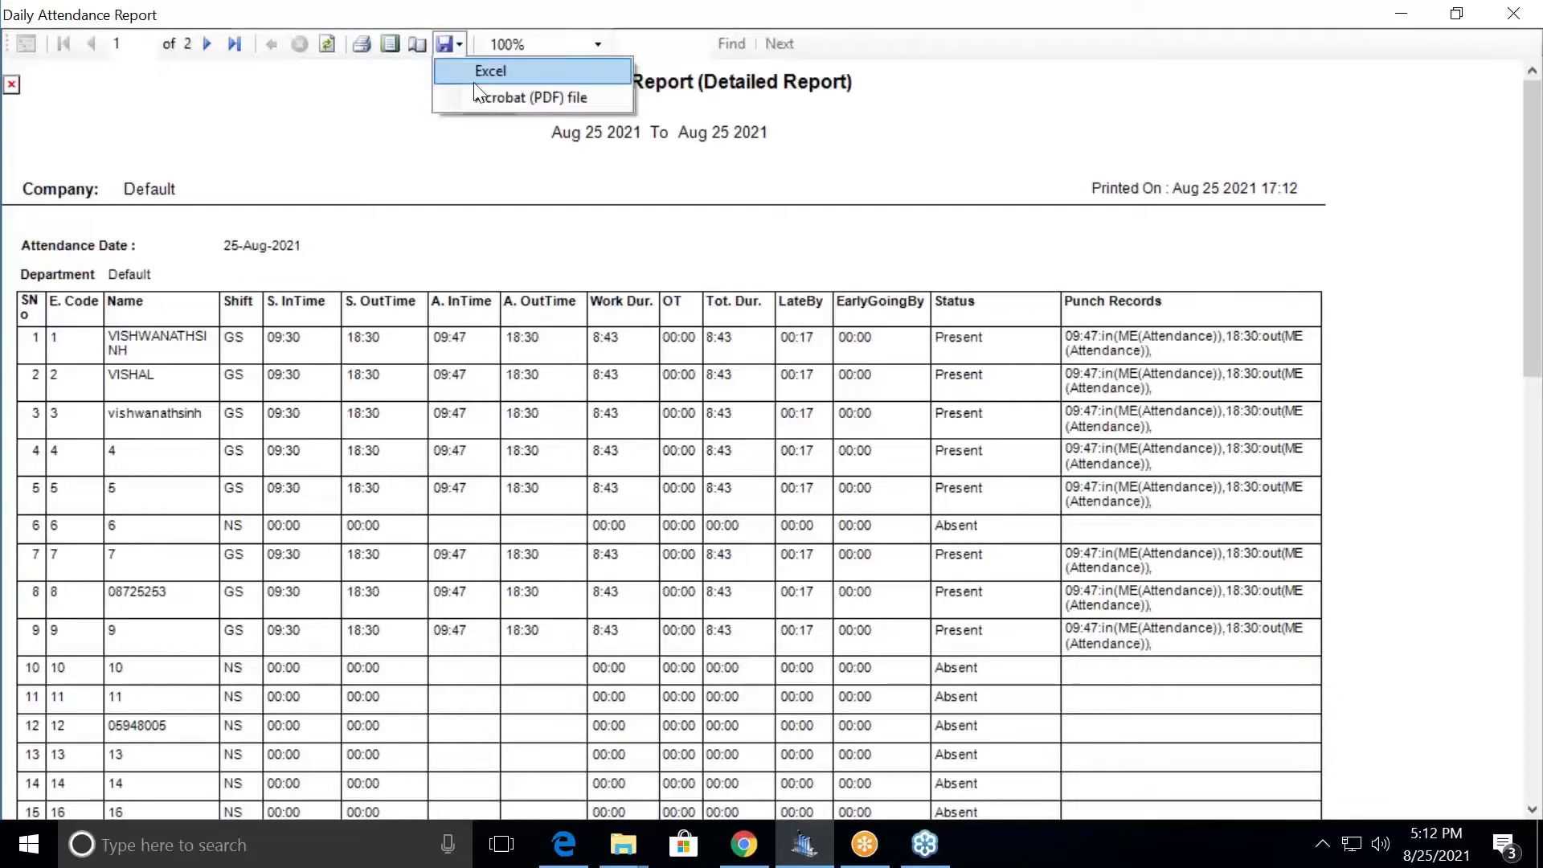
{"action": "left_click", "coordinate": [480, 95]}
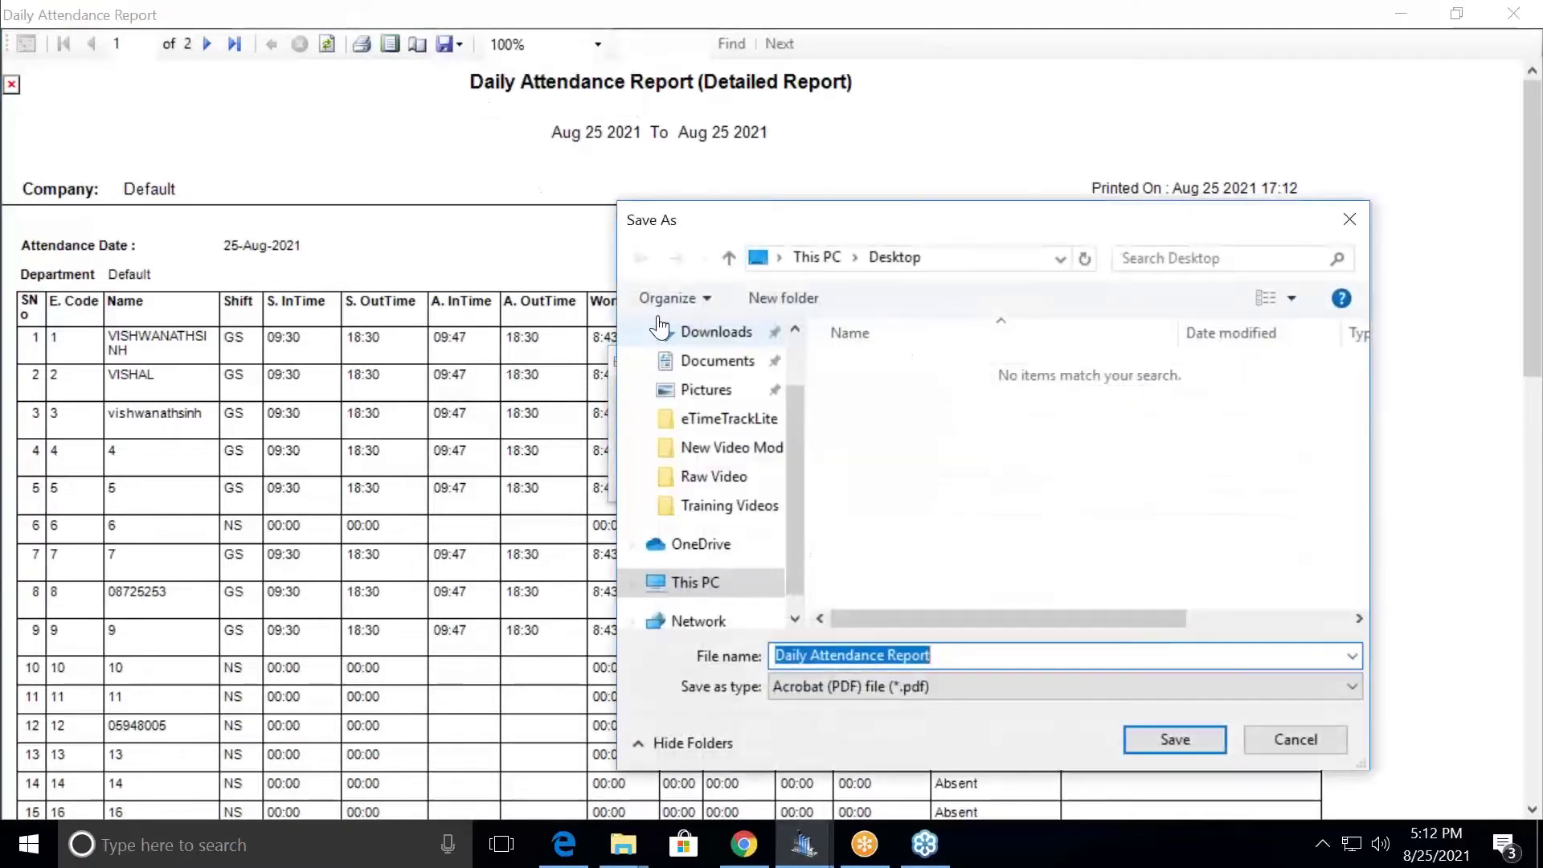
{"action": "scroll", "coordinate": [718, 402], "scroll_direction": "up", "scroll_amount": 1}
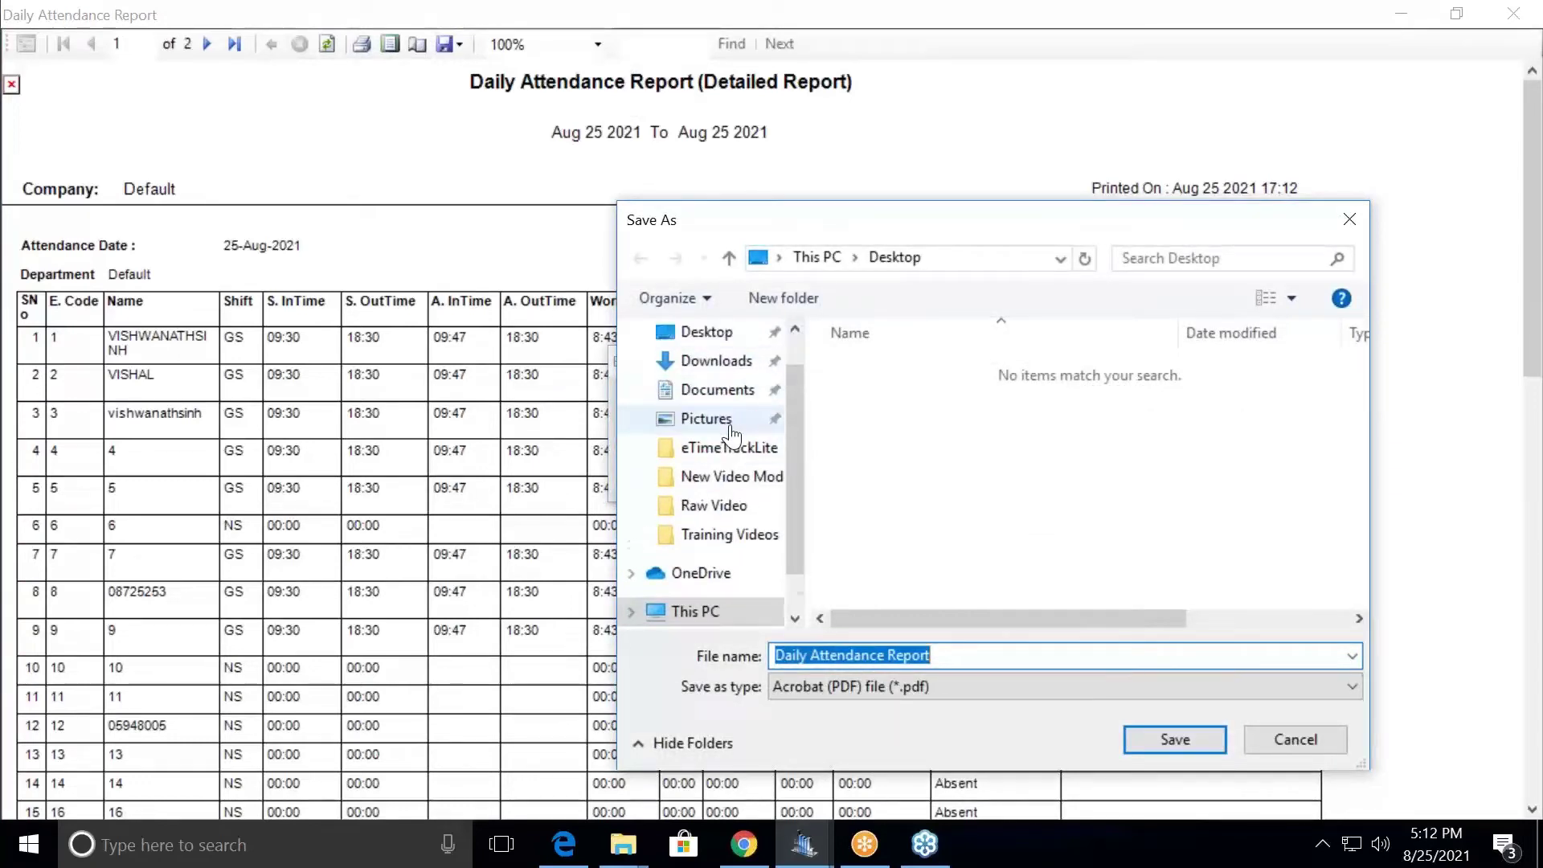
{"action": "left_click", "coordinate": [716, 385]}
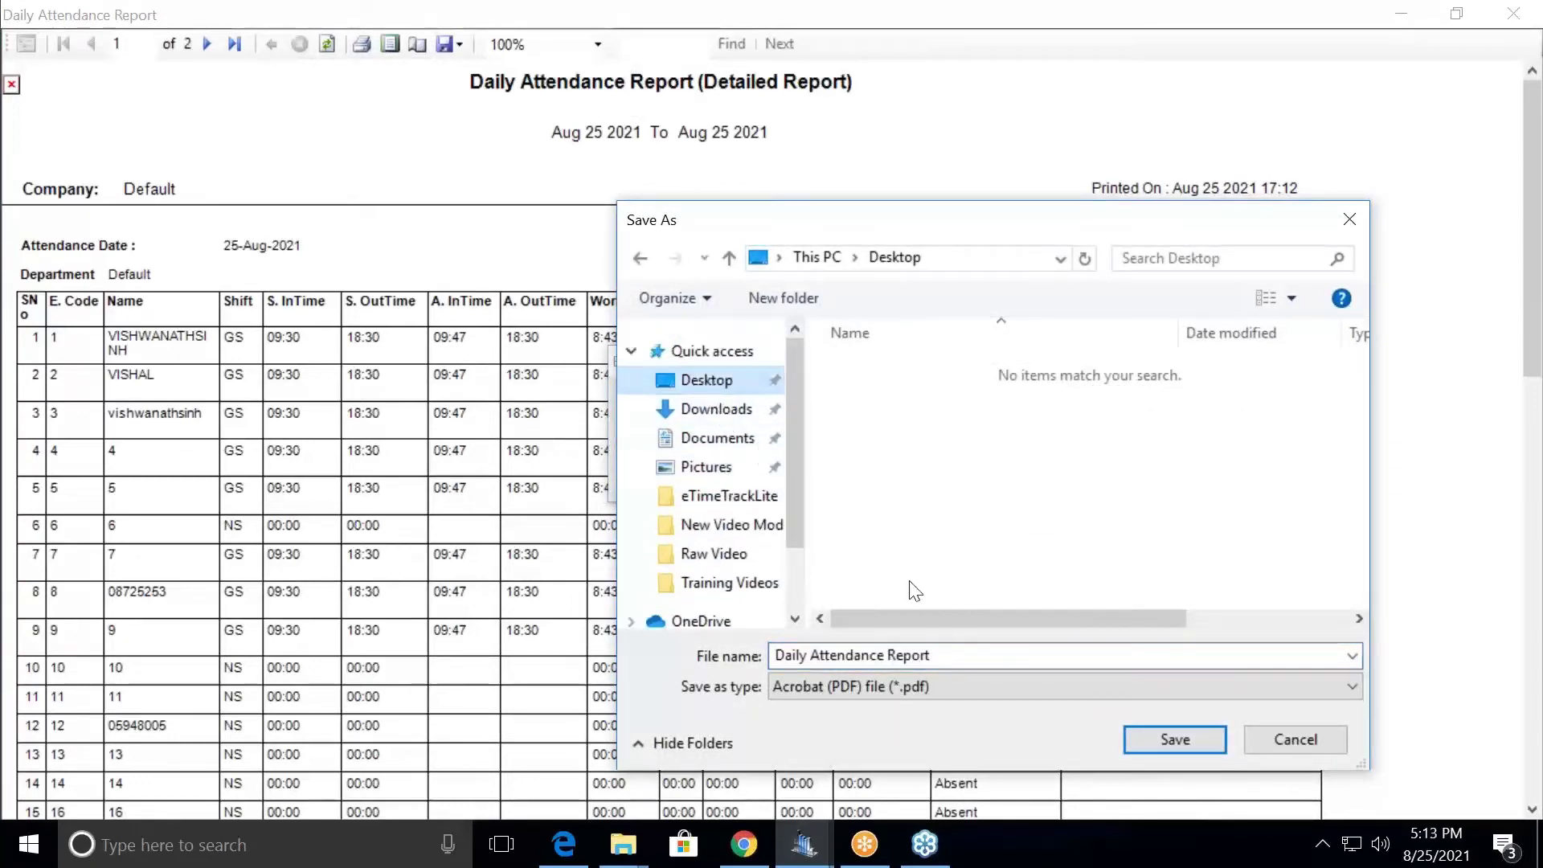
{"action": "left_click", "coordinate": [1188, 747]}
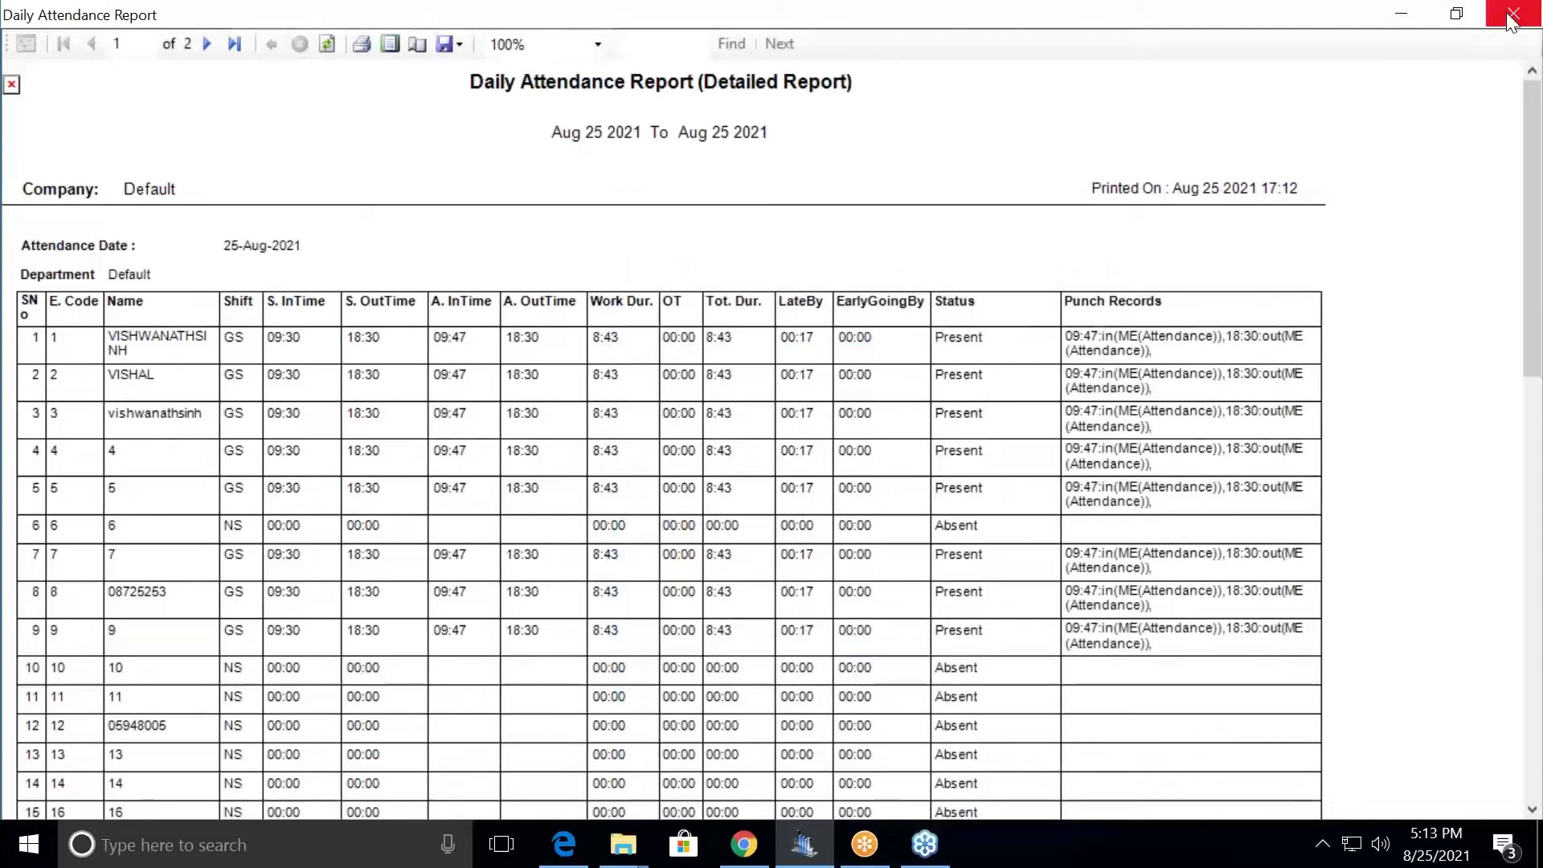
Step: Look through the remaining employee rows of the attendance report on to page 2
{"action": "scroll", "coordinate": [1101, 389], "scroll_direction": "down", "scroll_amount": 5}
{"action": "scroll", "coordinate": [874, 421], "scroll_direction": "down", "scroll_amount": 15}
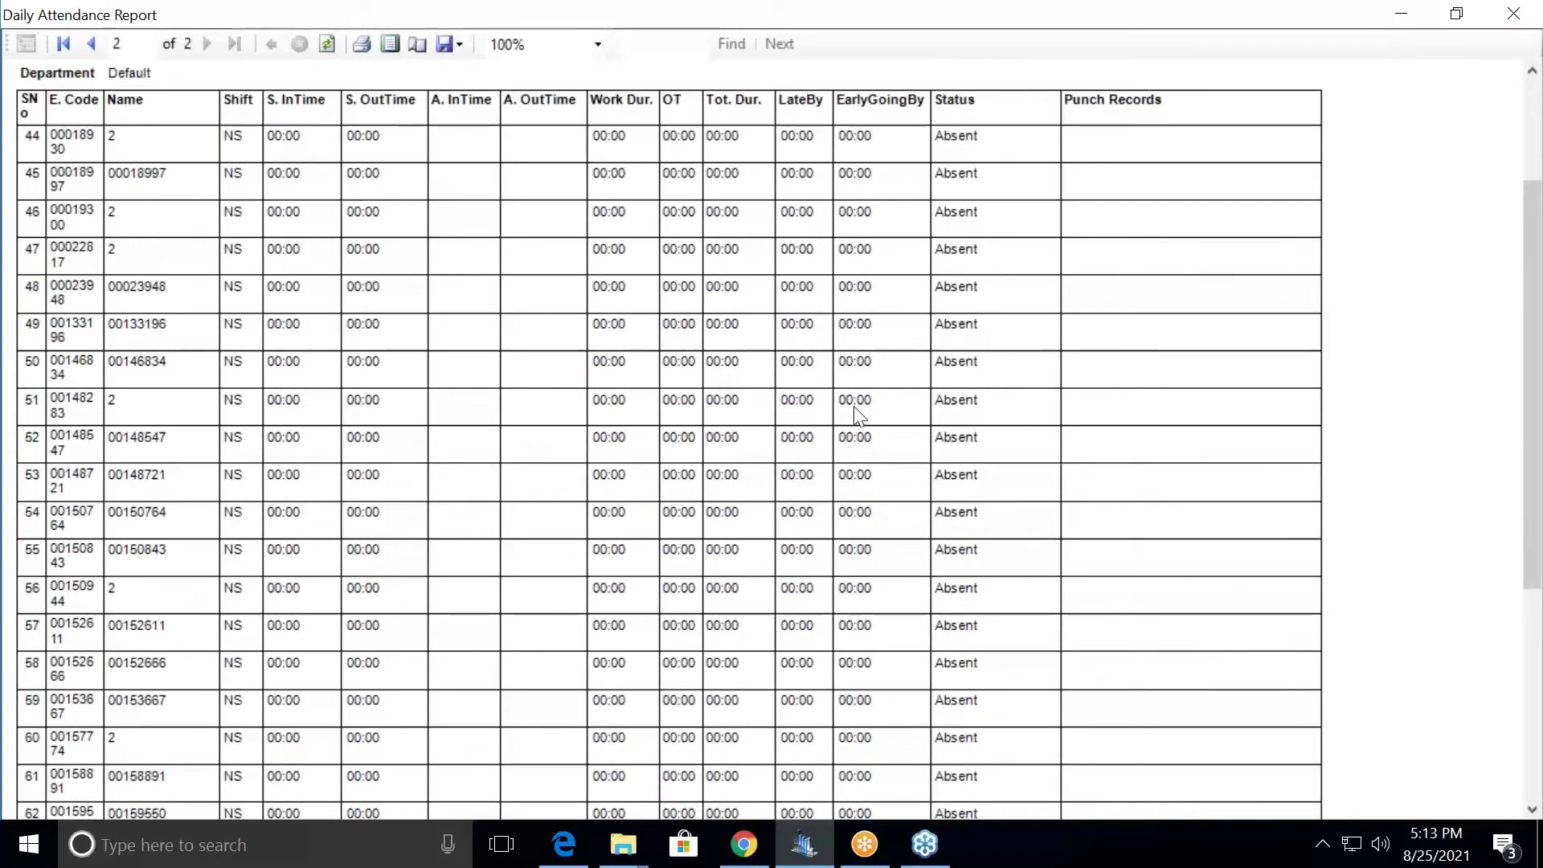
{"action": "scroll", "coordinate": [858, 415], "scroll_direction": "down", "scroll_amount": 3}
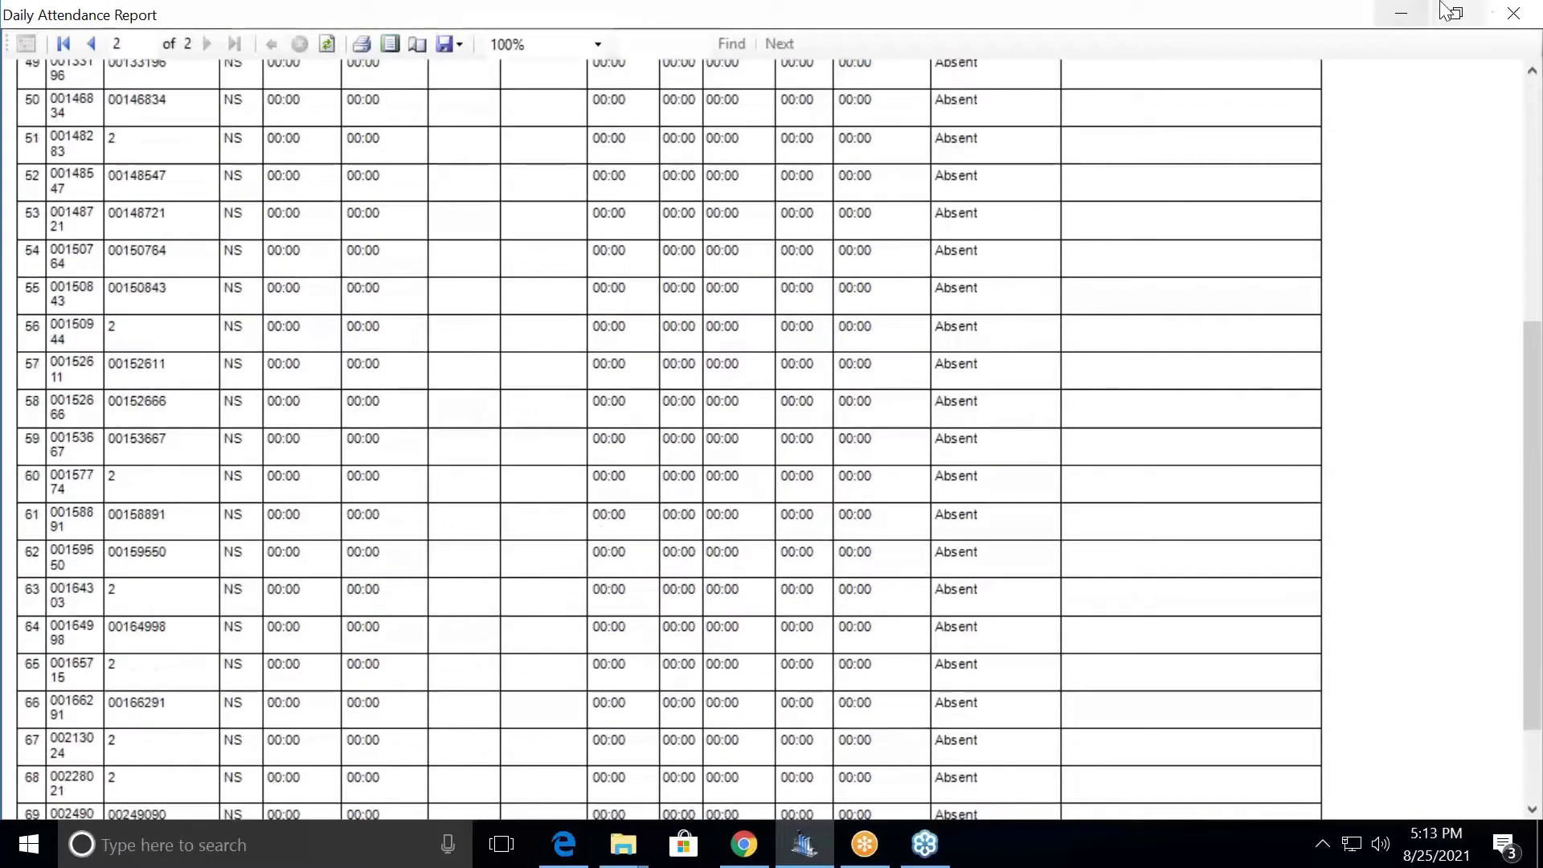
Step: Open the exported Daily Attendance Report PDF from the desktop in Adobe Reader 9.1, accepting the license agreement, and close it after checking the contents
{"action": "left_click", "coordinate": [1402, 16]}
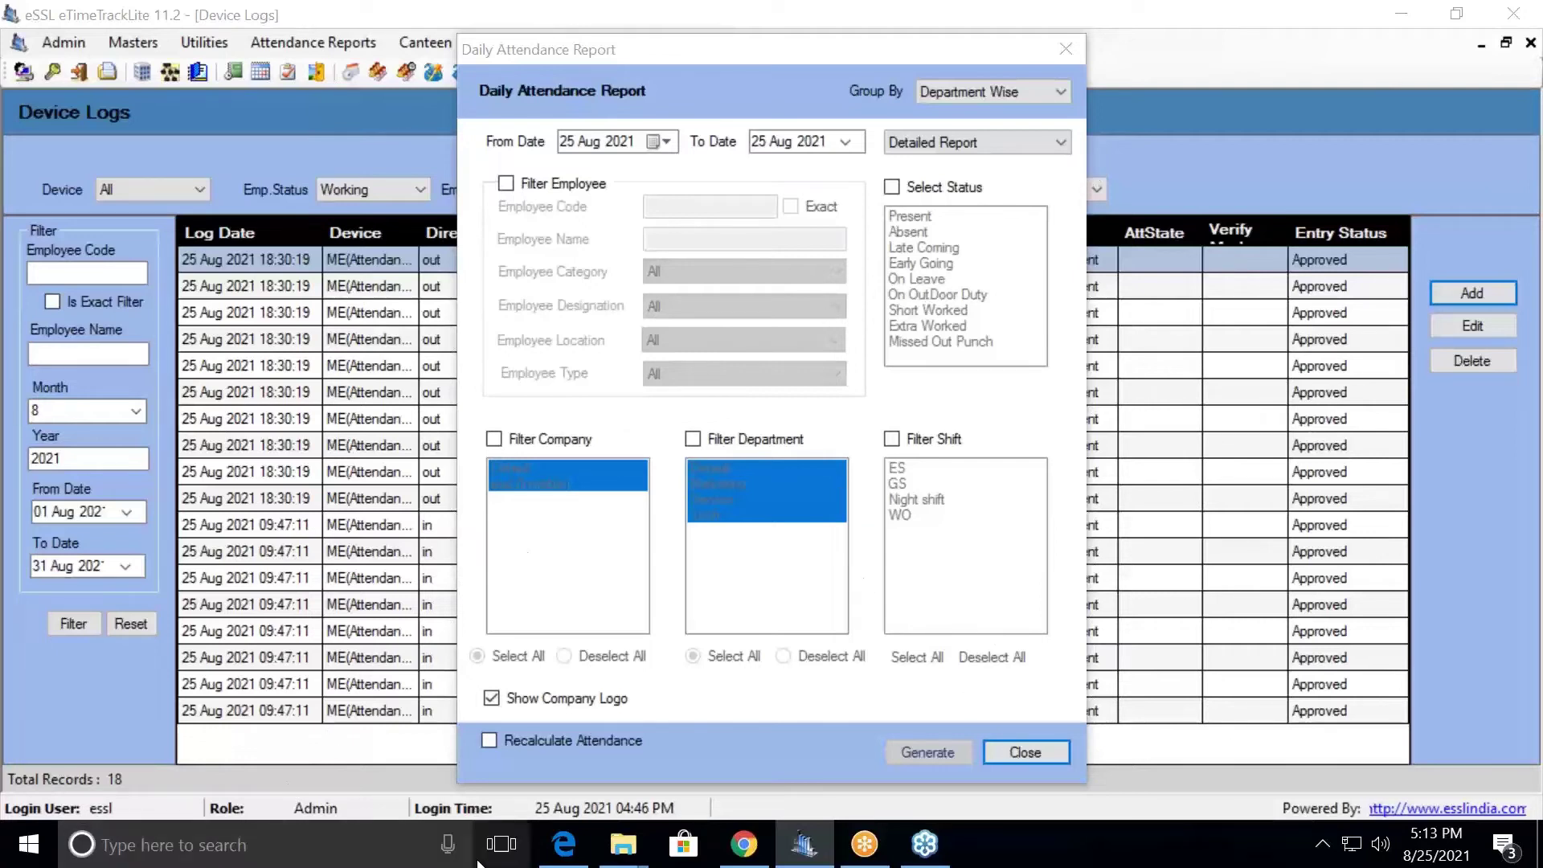
{"action": "left_click", "coordinate": [801, 848]}
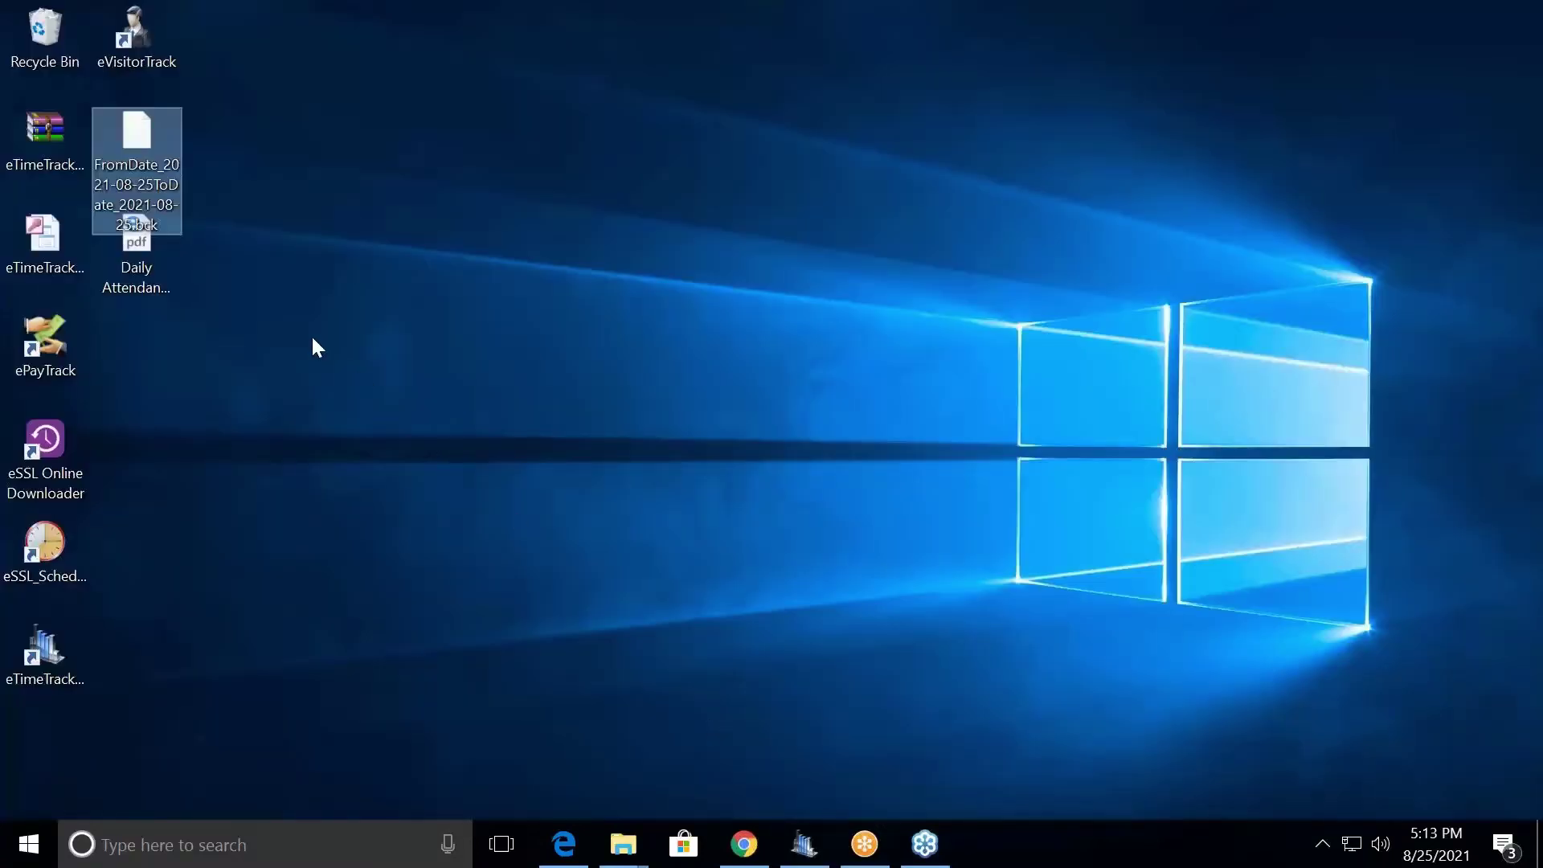
{"action": "left_click", "coordinate": [153, 288]}
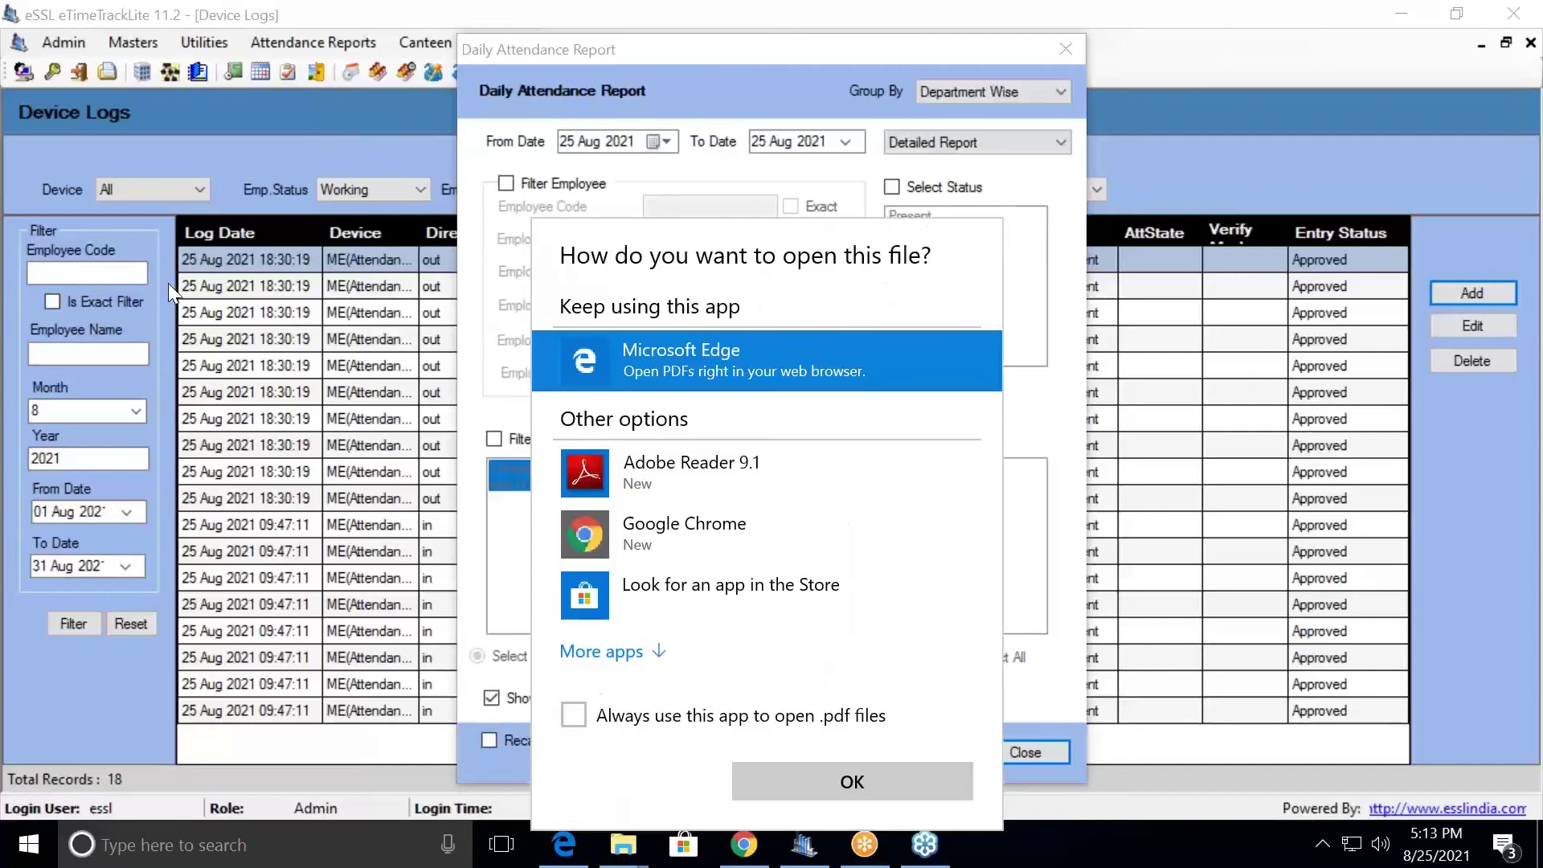
{"action": "left_click", "coordinate": [682, 470]}
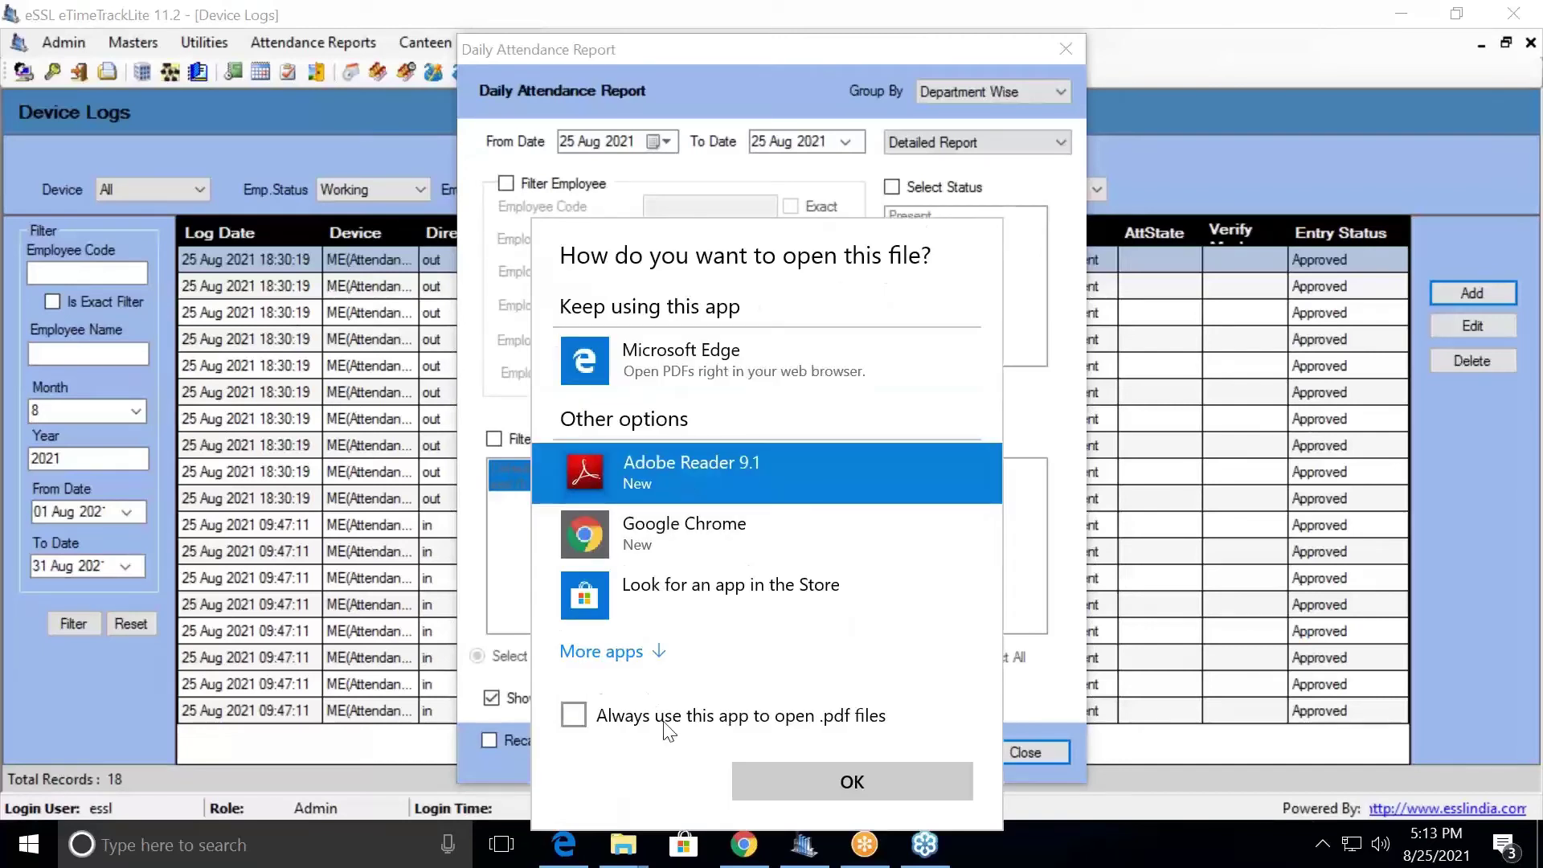
{"action": "left_click", "coordinate": [763, 775]}
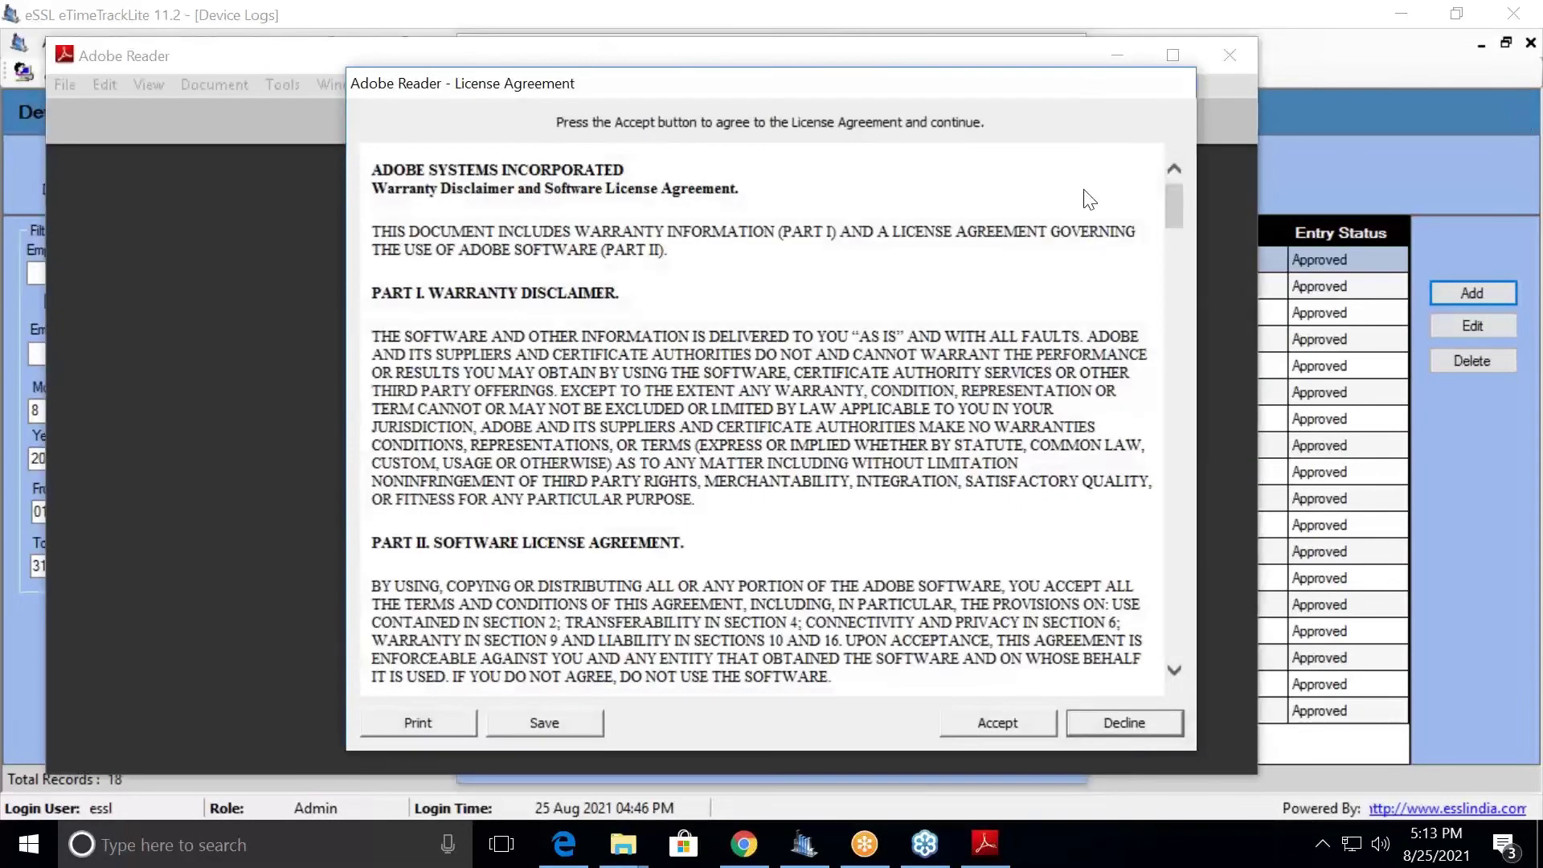
{"action": "left_click", "coordinate": [971, 722]}
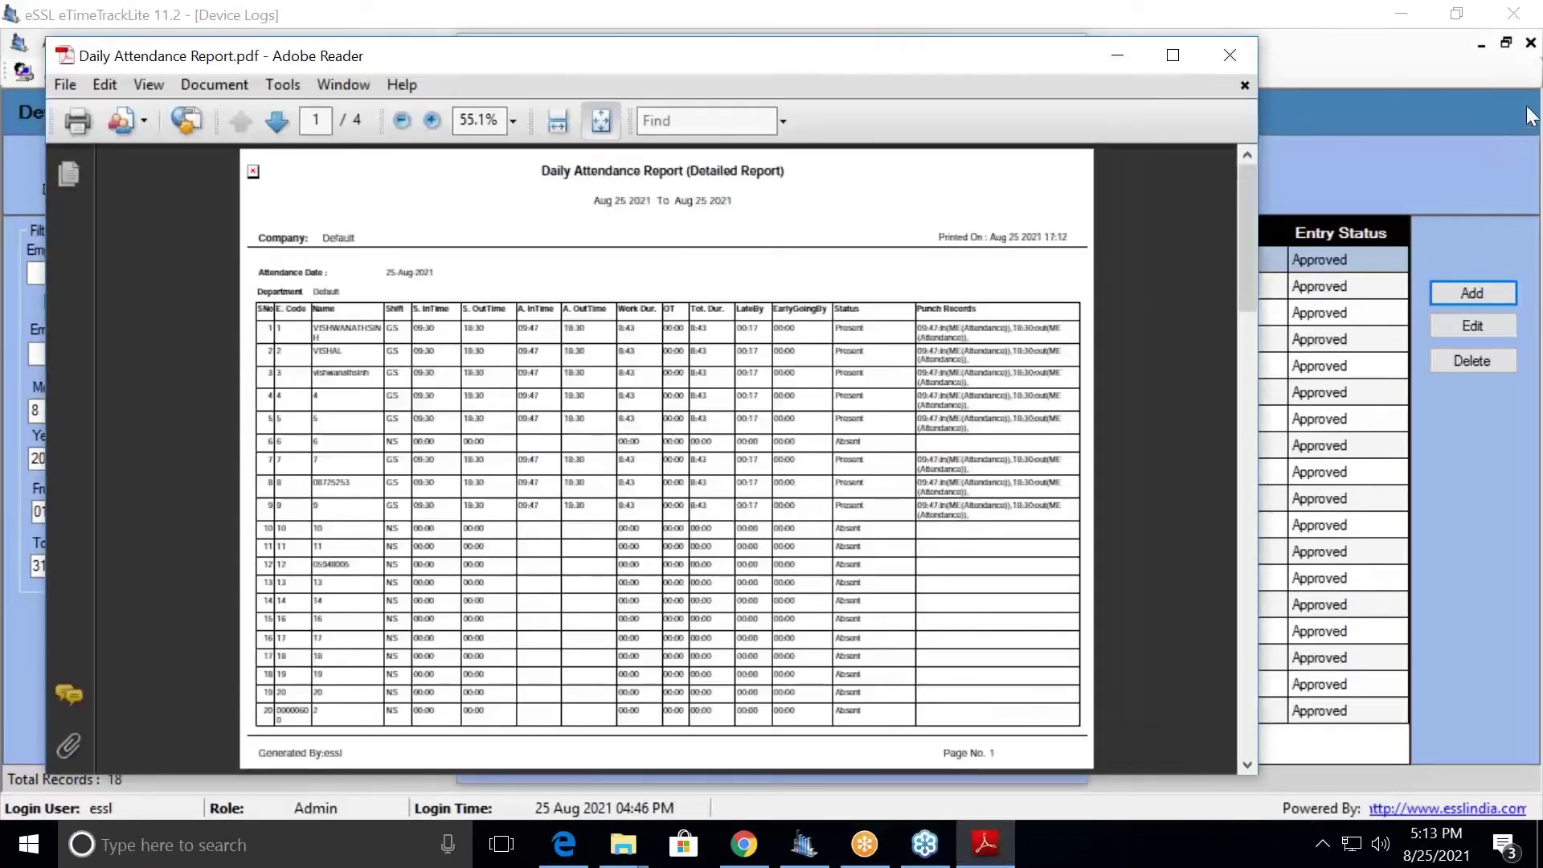
{"action": "left_click", "coordinate": [1174, 54]}
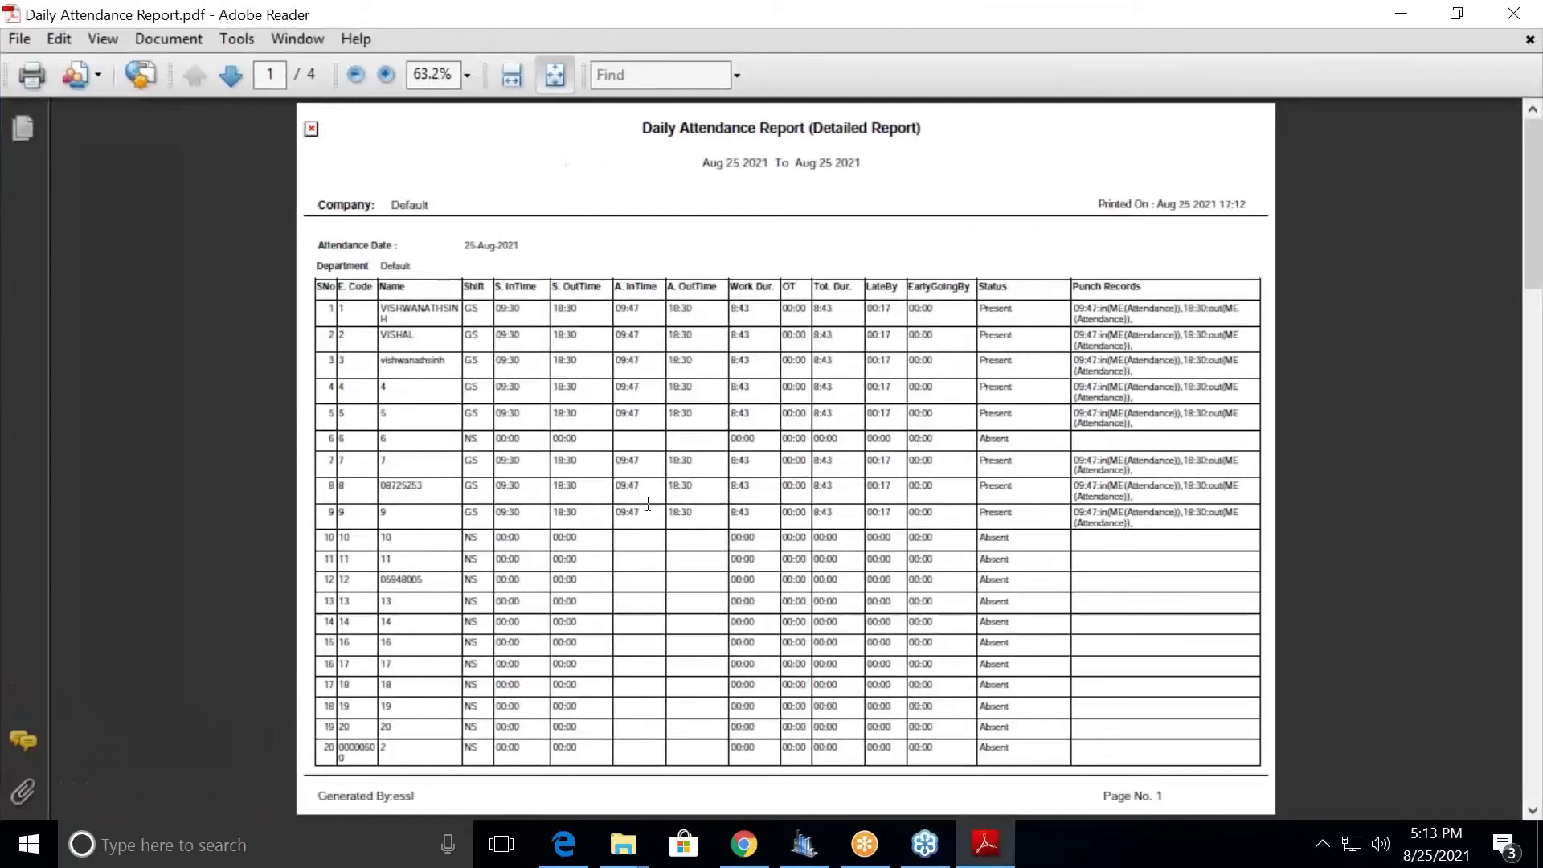
{"action": "left_click", "coordinate": [1516, 11]}
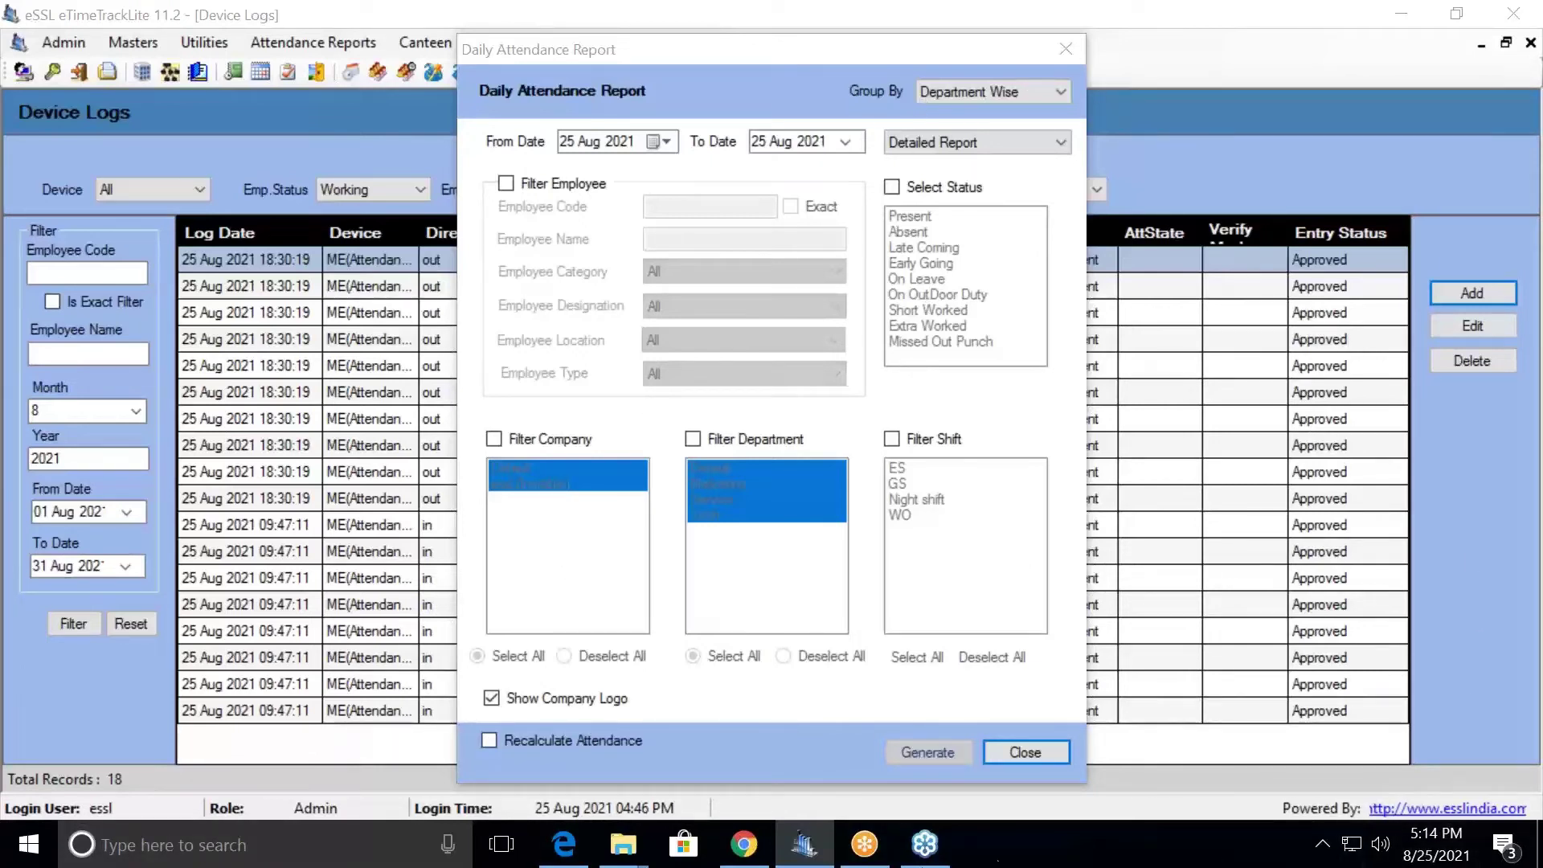
Step: Switch back to eTimeTrackLite and close the daily attendance report, its settings dialog and the Device Logs window
{"action": "mouse_move", "coordinate": [814, 860]}
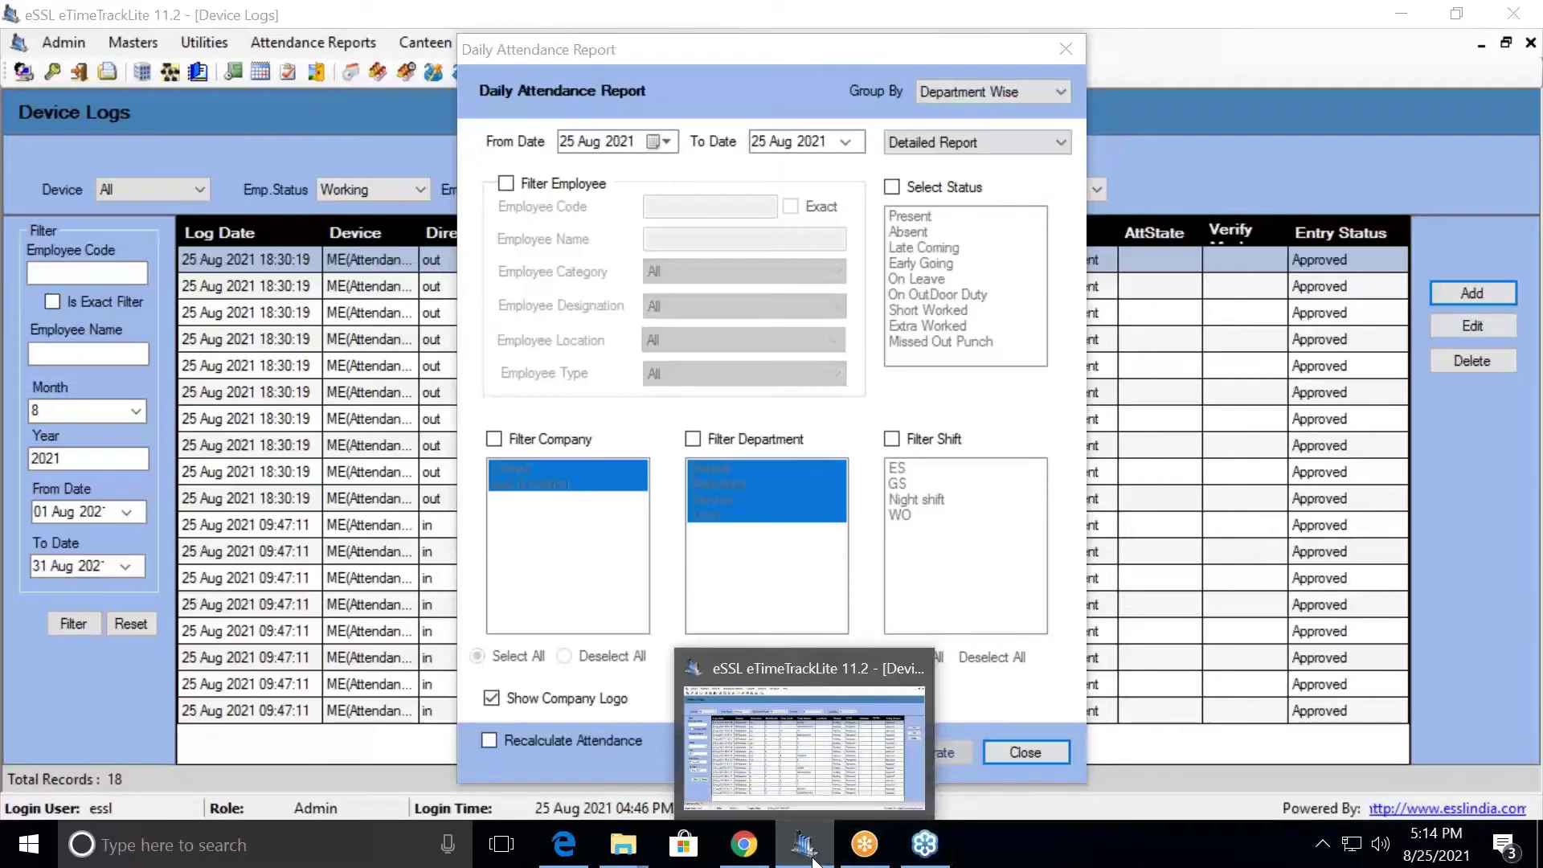
{"action": "left_click", "coordinate": [839, 786]}
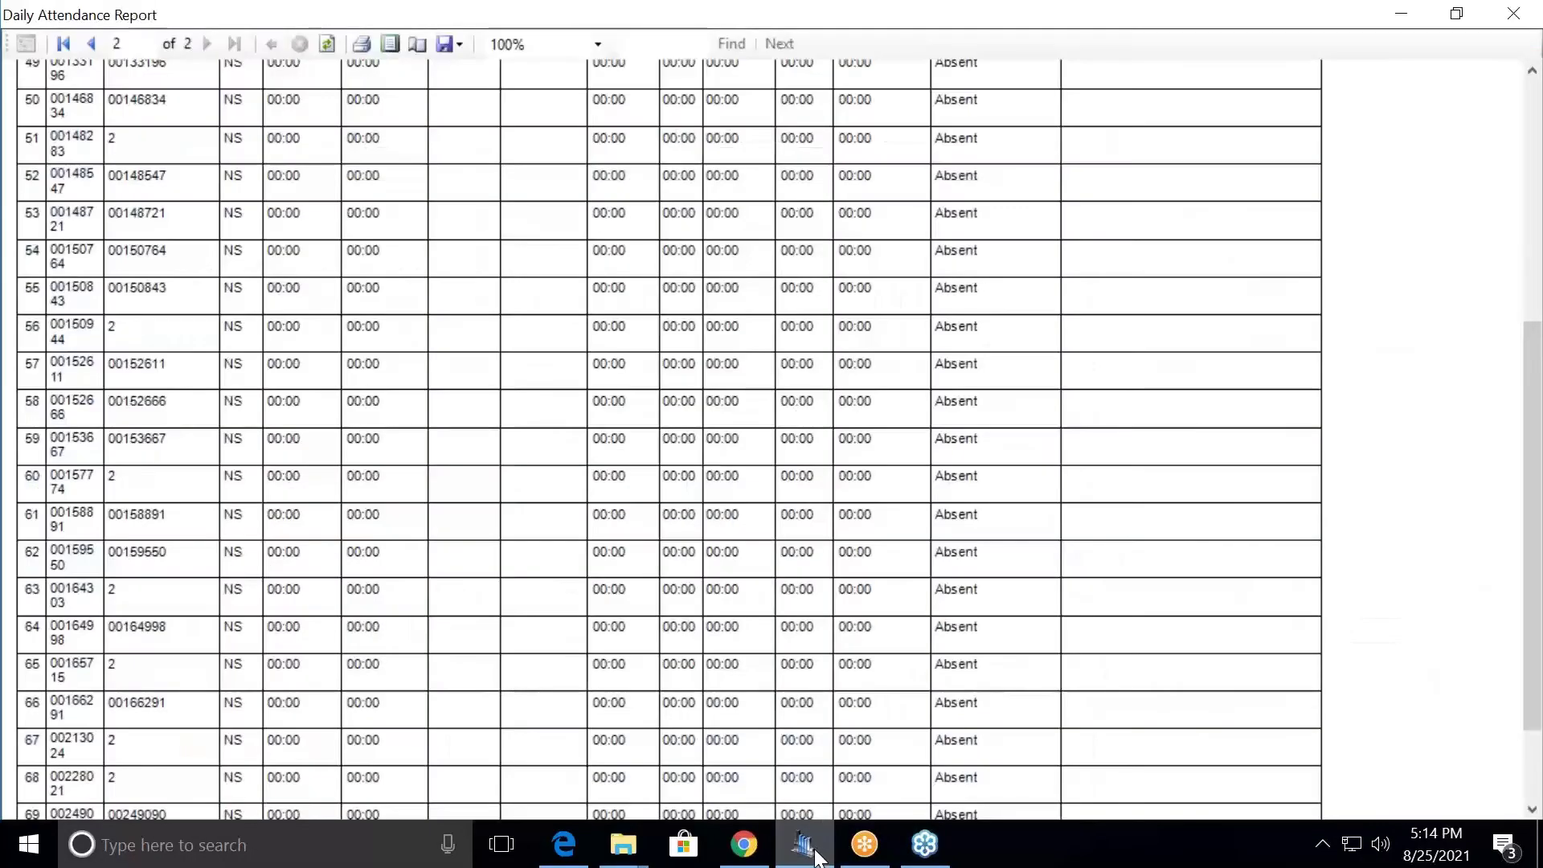
{"action": "left_click", "coordinate": [1513, 13]}
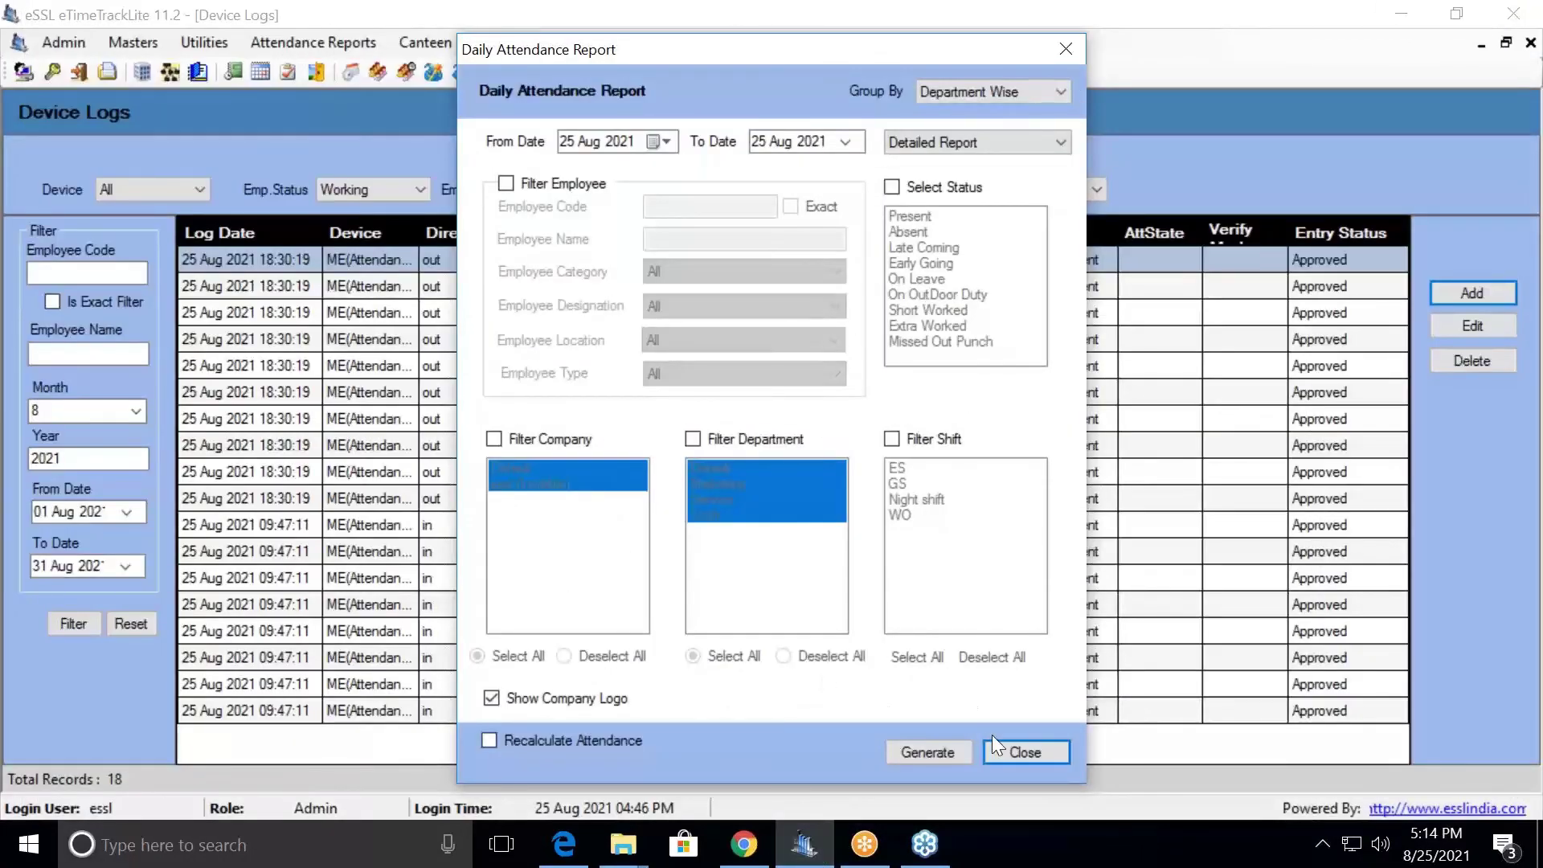
{"action": "left_click", "coordinate": [1014, 751]}
{"action": "left_click", "coordinate": [365, 43]}
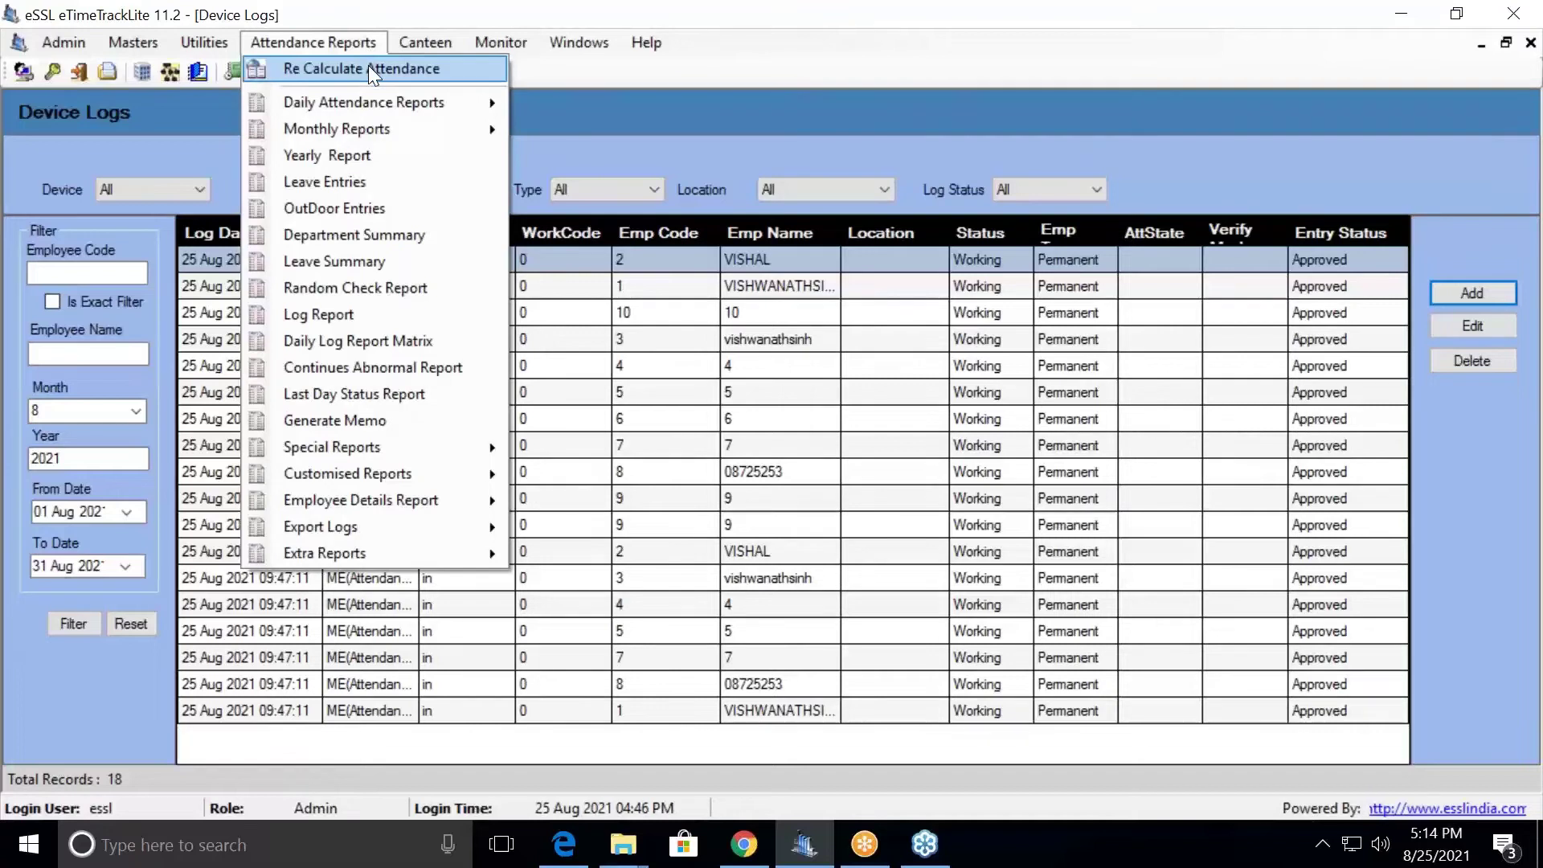
{"action": "left_click", "coordinate": [369, 64]}
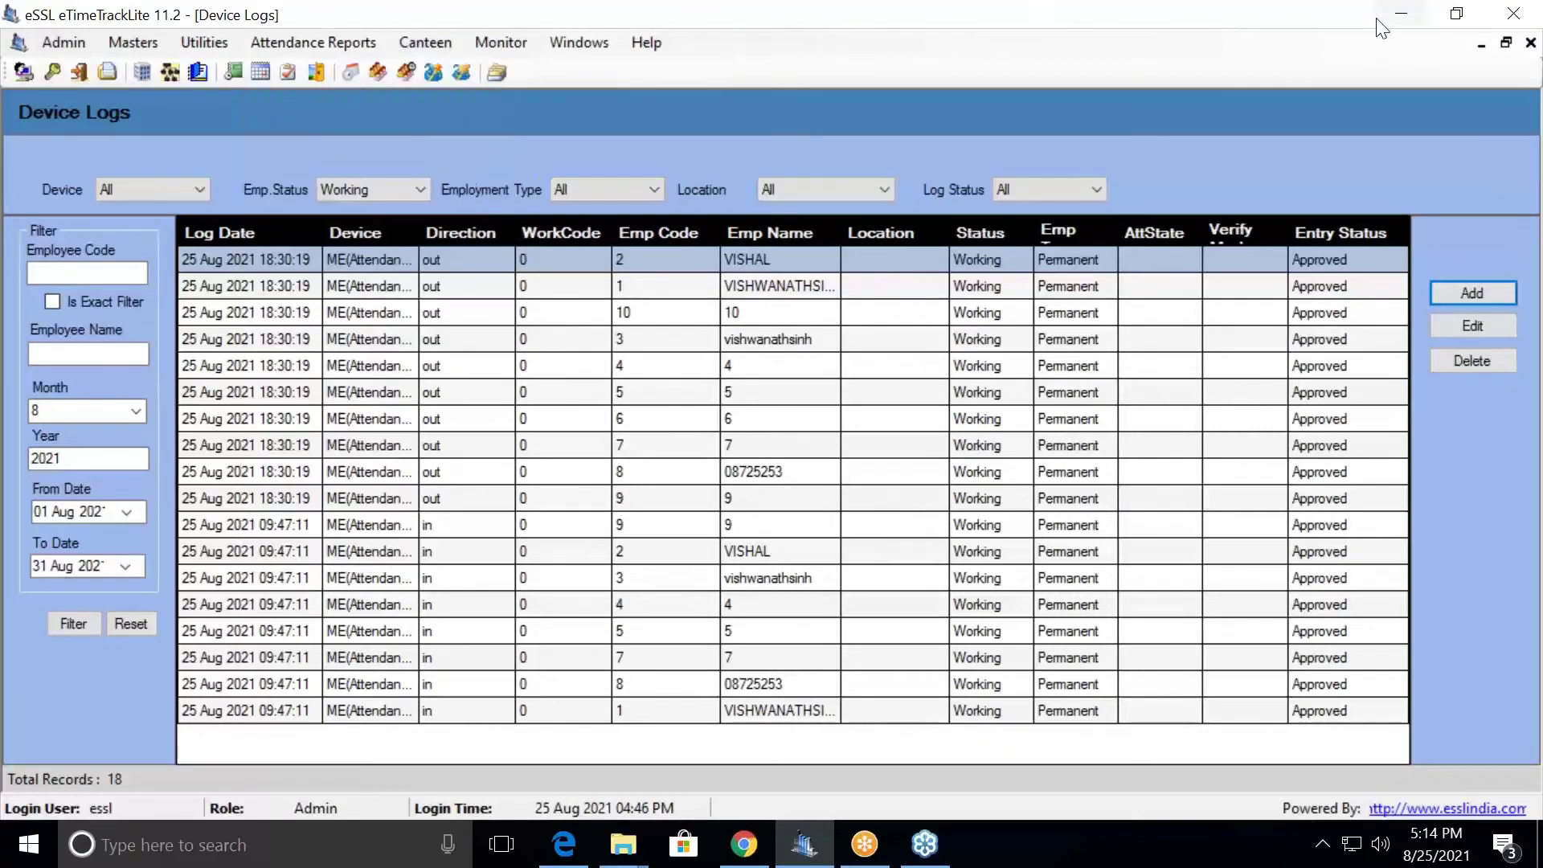
{"action": "left_click", "coordinate": [1530, 43]}
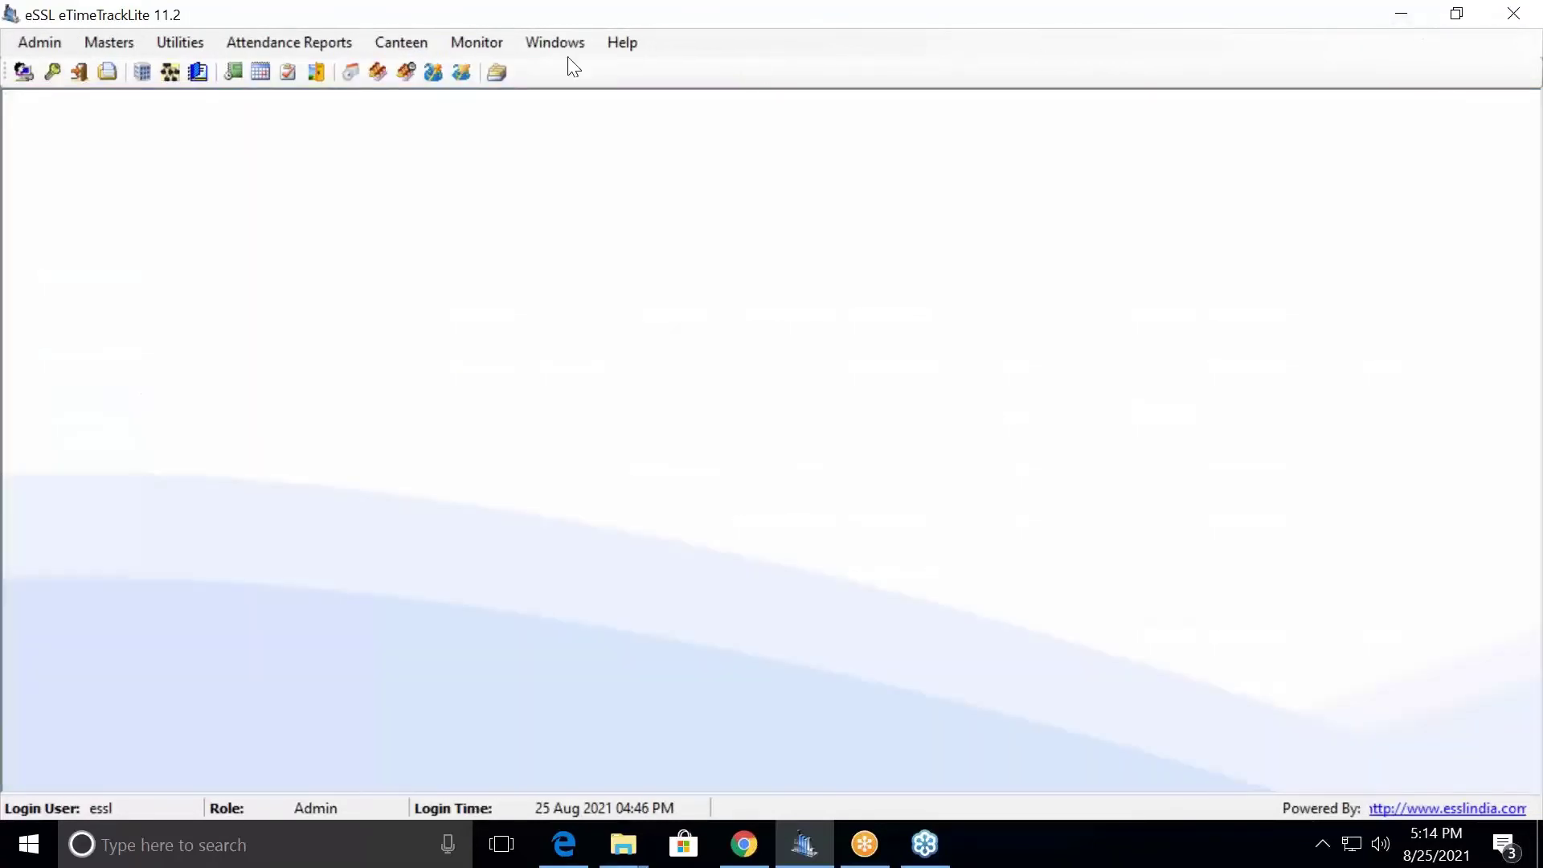
Step: Open the Monthly Detailed Work Duration Report settings and choose Detailed Work Duration as the report type
{"action": "left_click", "coordinate": [282, 45]}
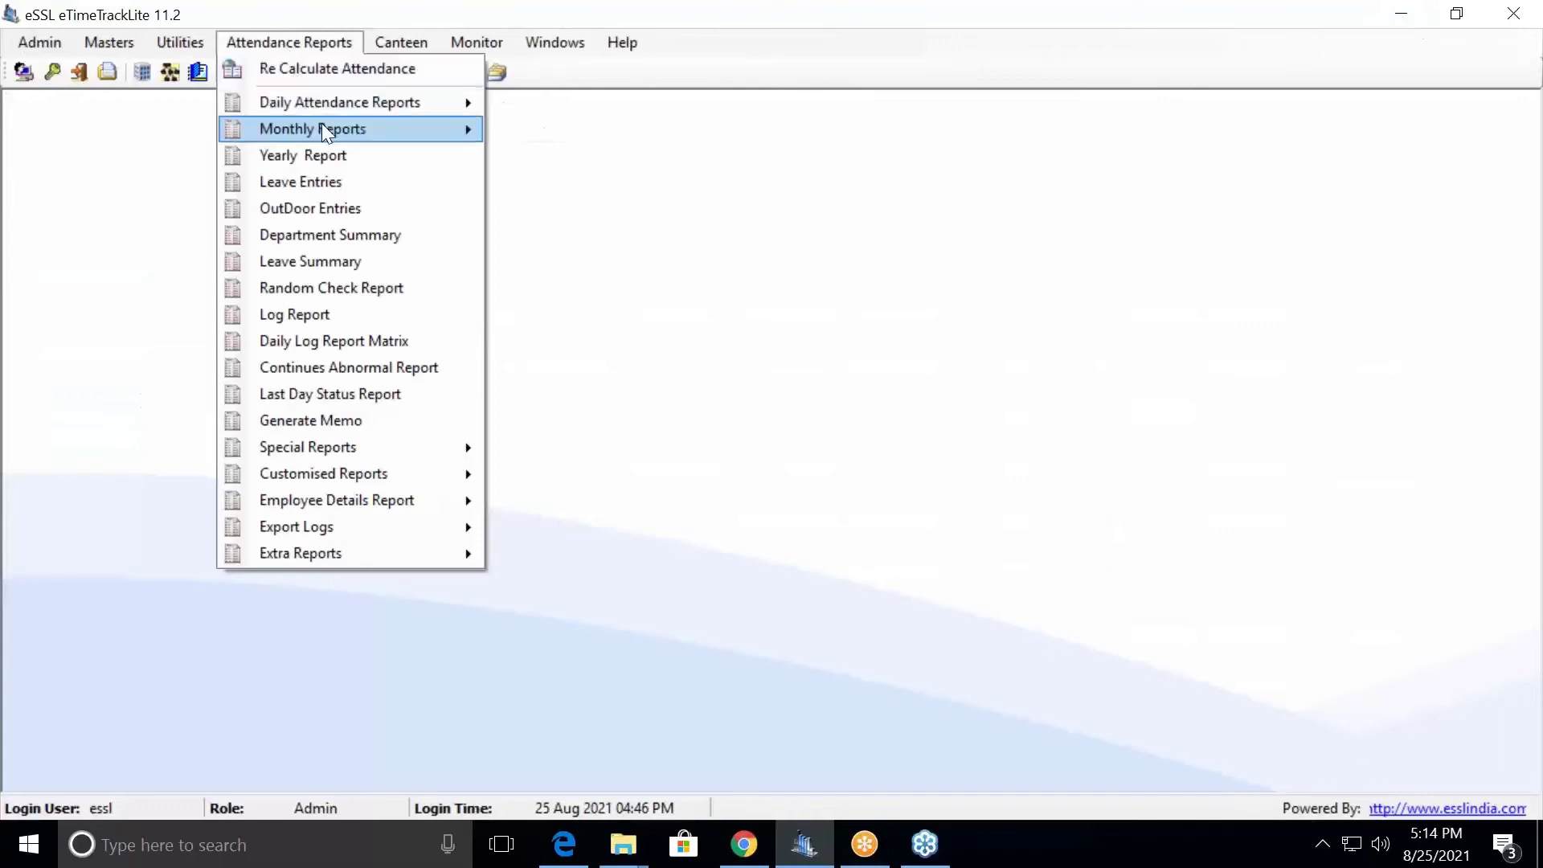
{"action": "mouse_move", "coordinate": [322, 125]}
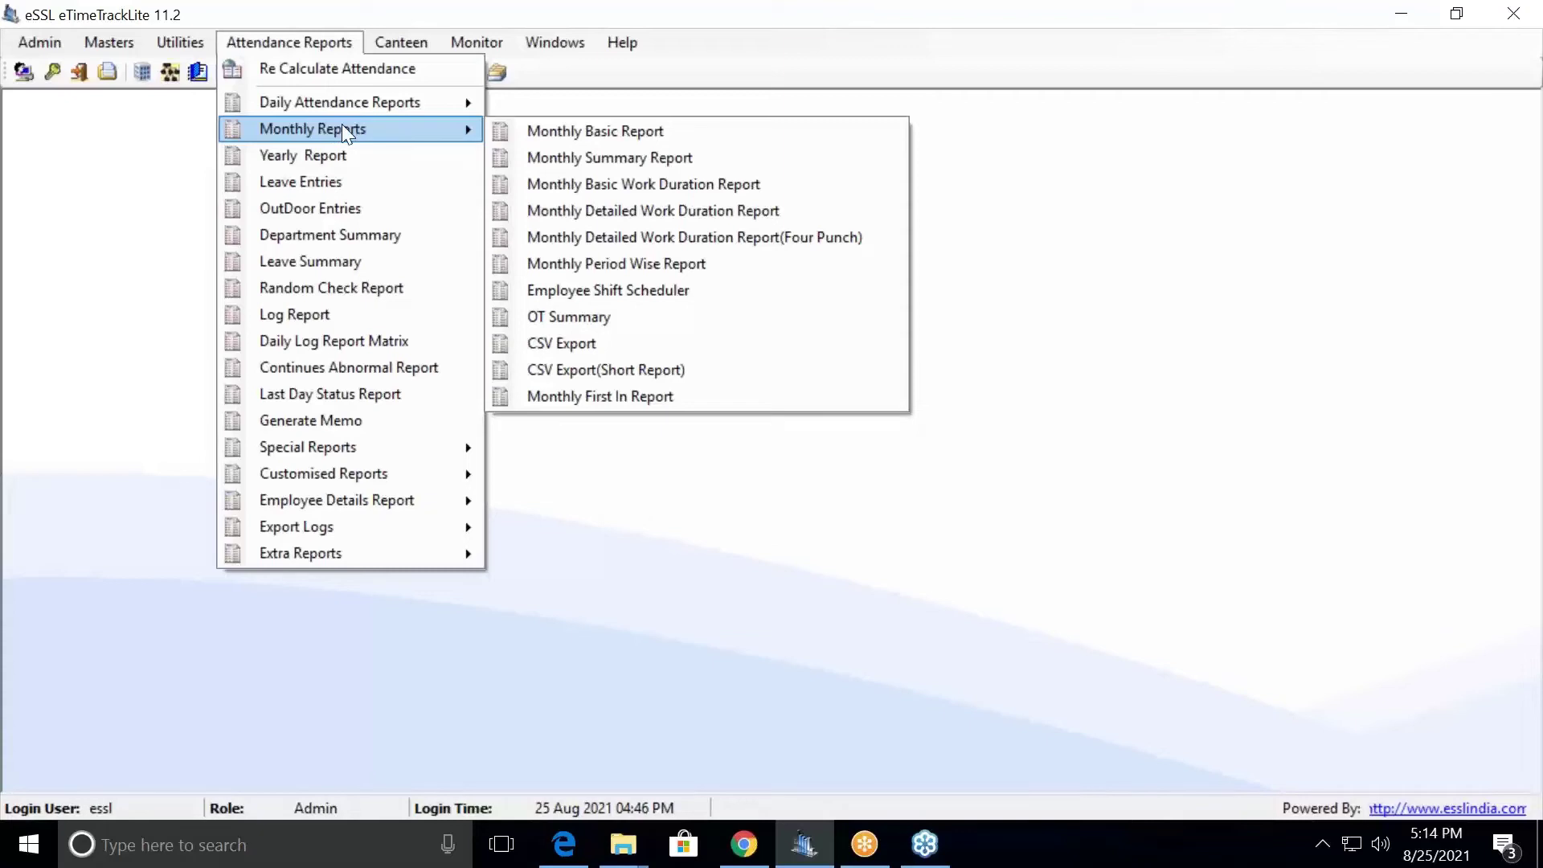
{"action": "left_click", "coordinate": [609, 212]}
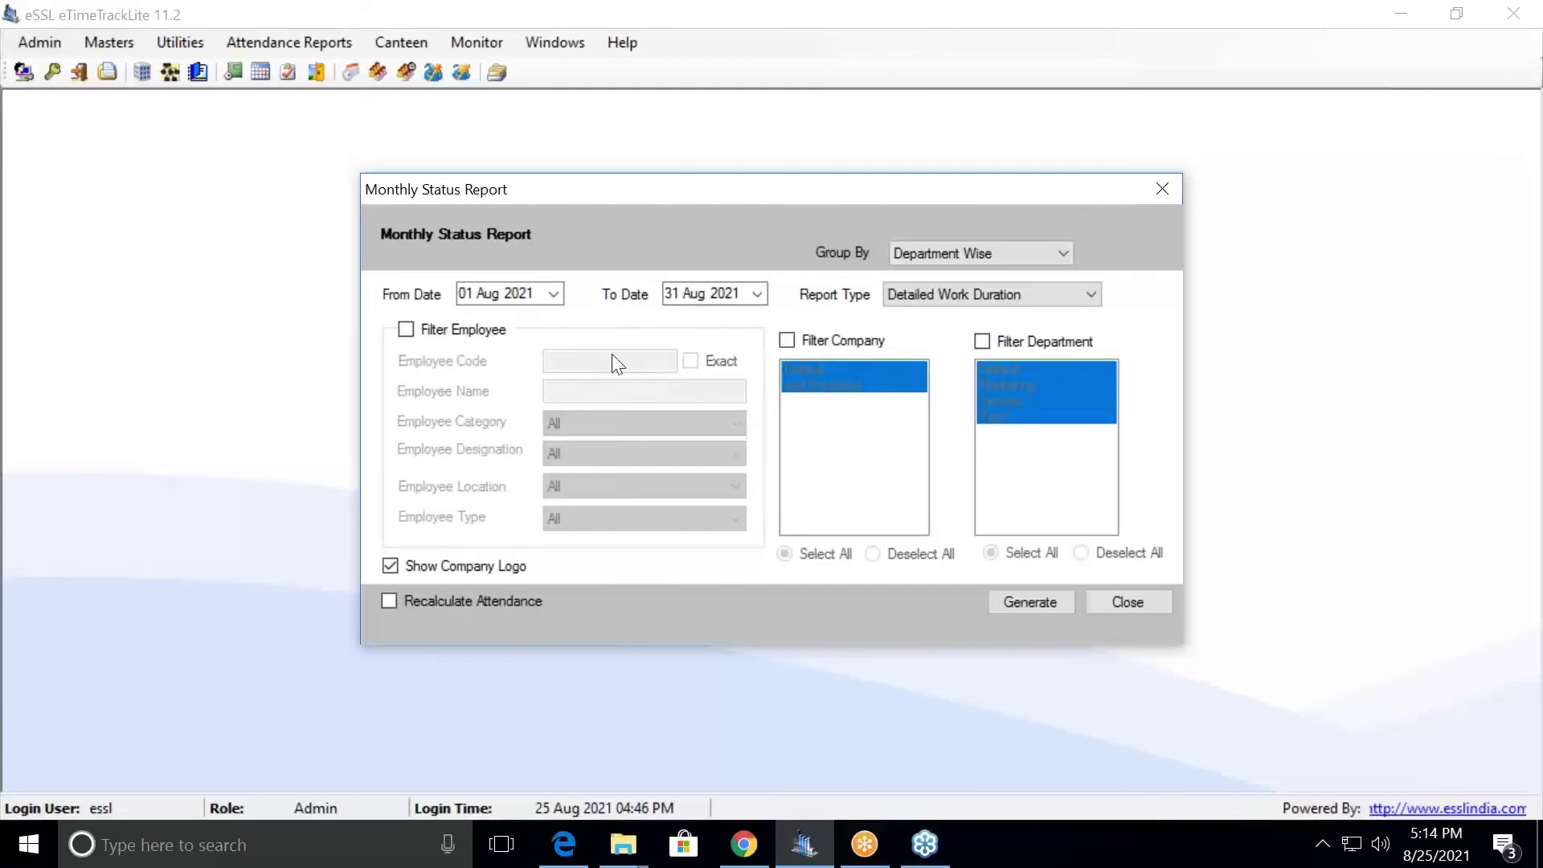
{"action": "left_click", "coordinate": [927, 253]}
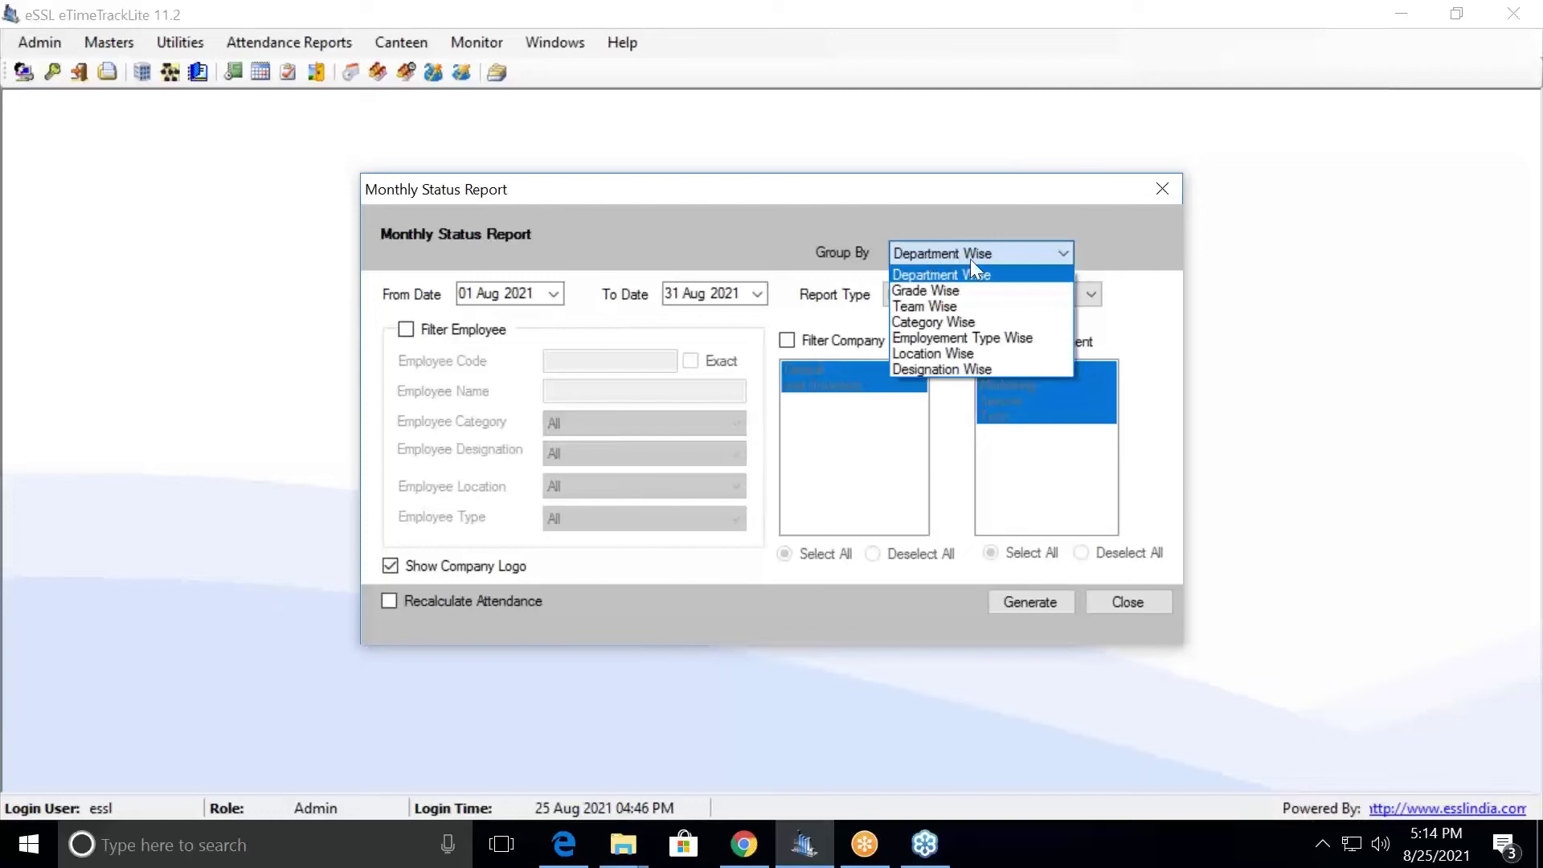
{"action": "left_click", "coordinate": [833, 238]}
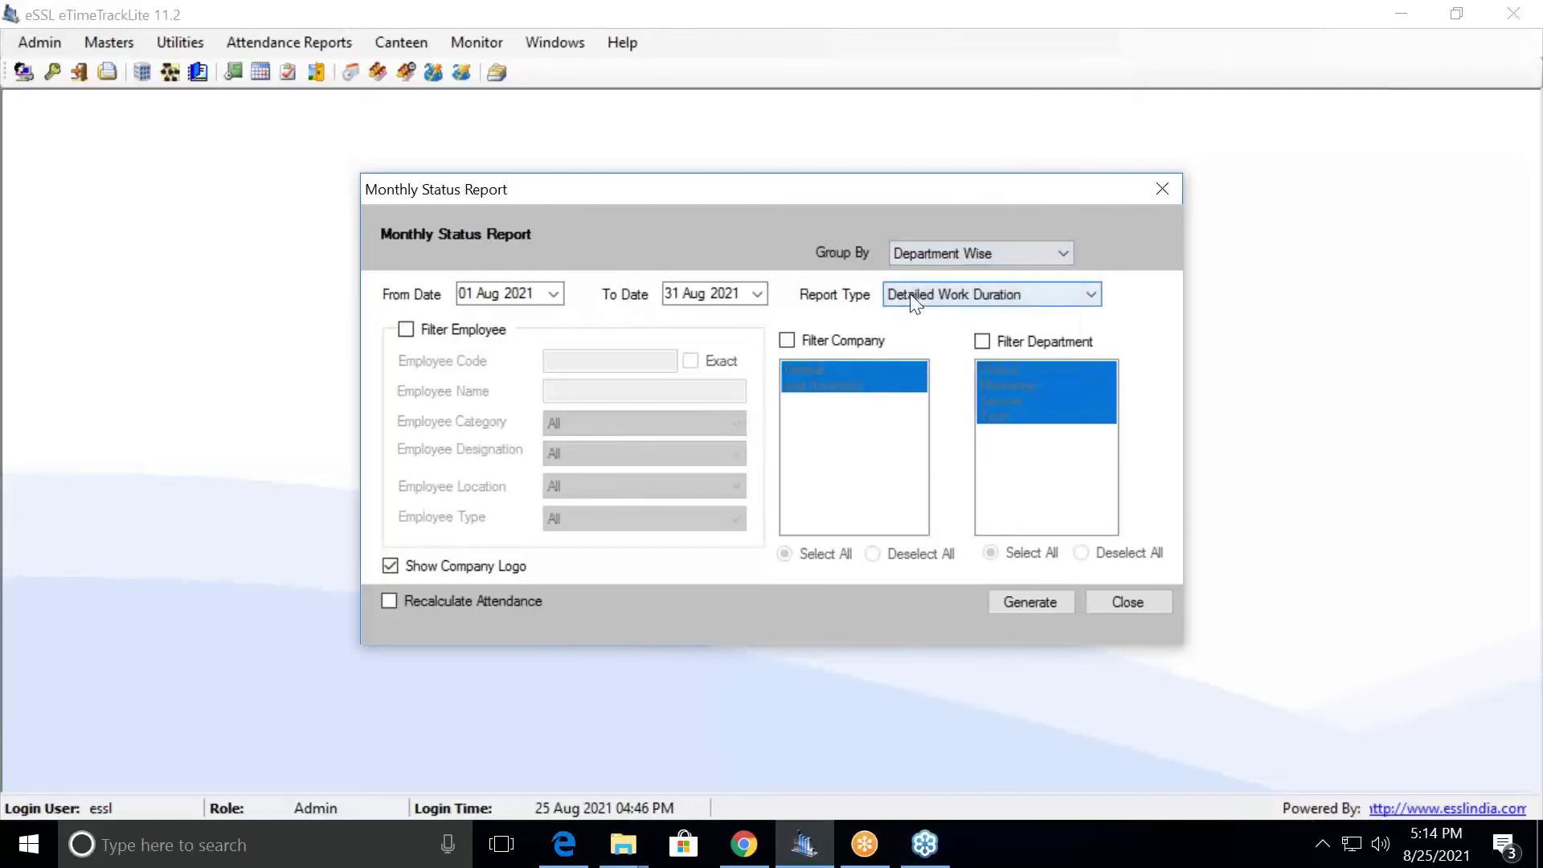
{"action": "left_click", "coordinate": [915, 299]}
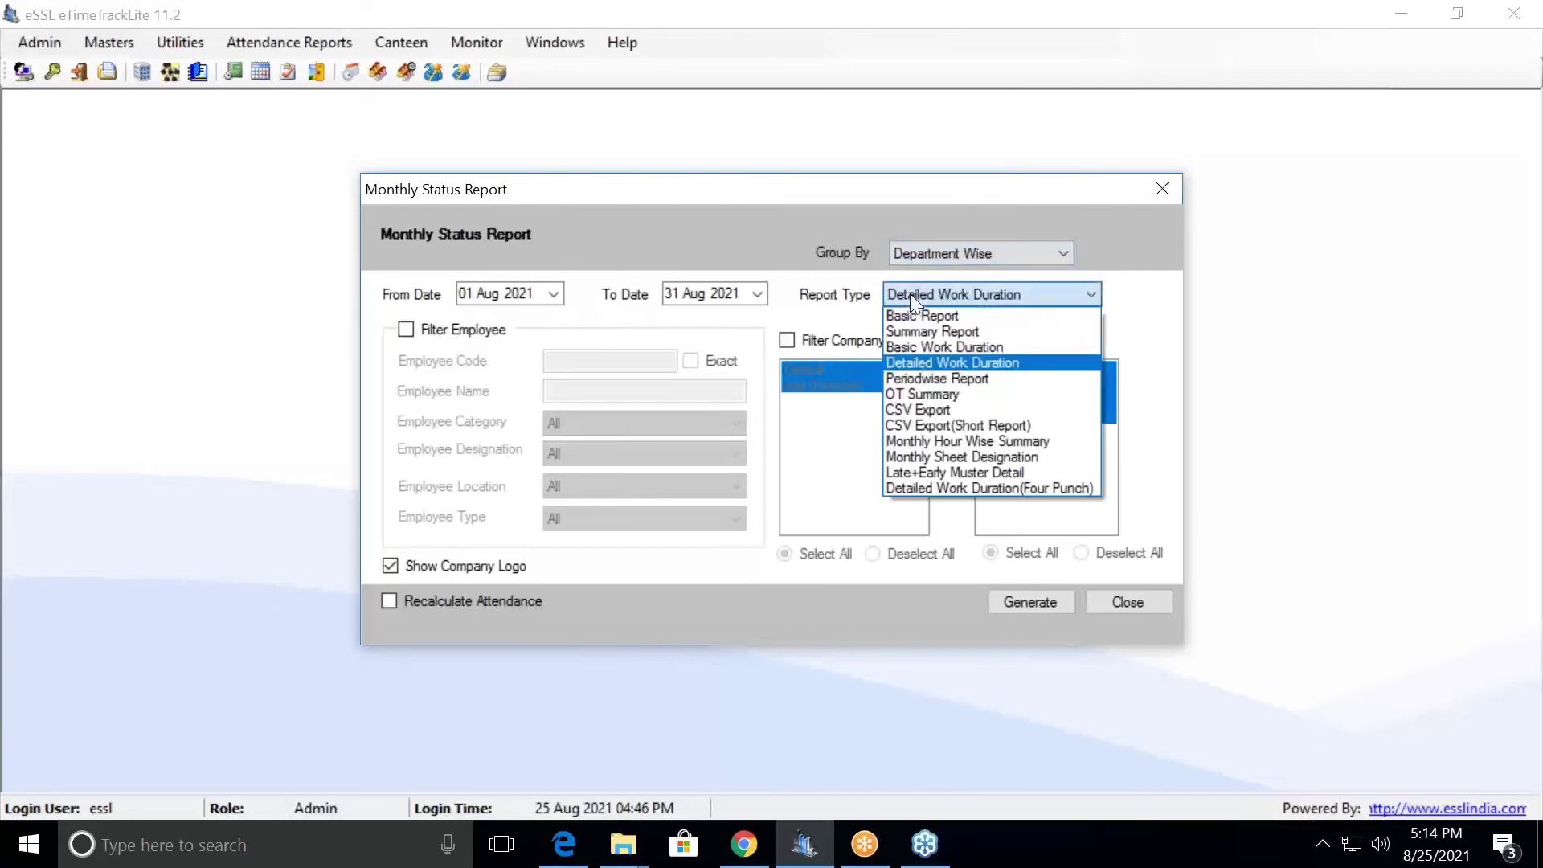
{"action": "left_click", "coordinate": [937, 363]}
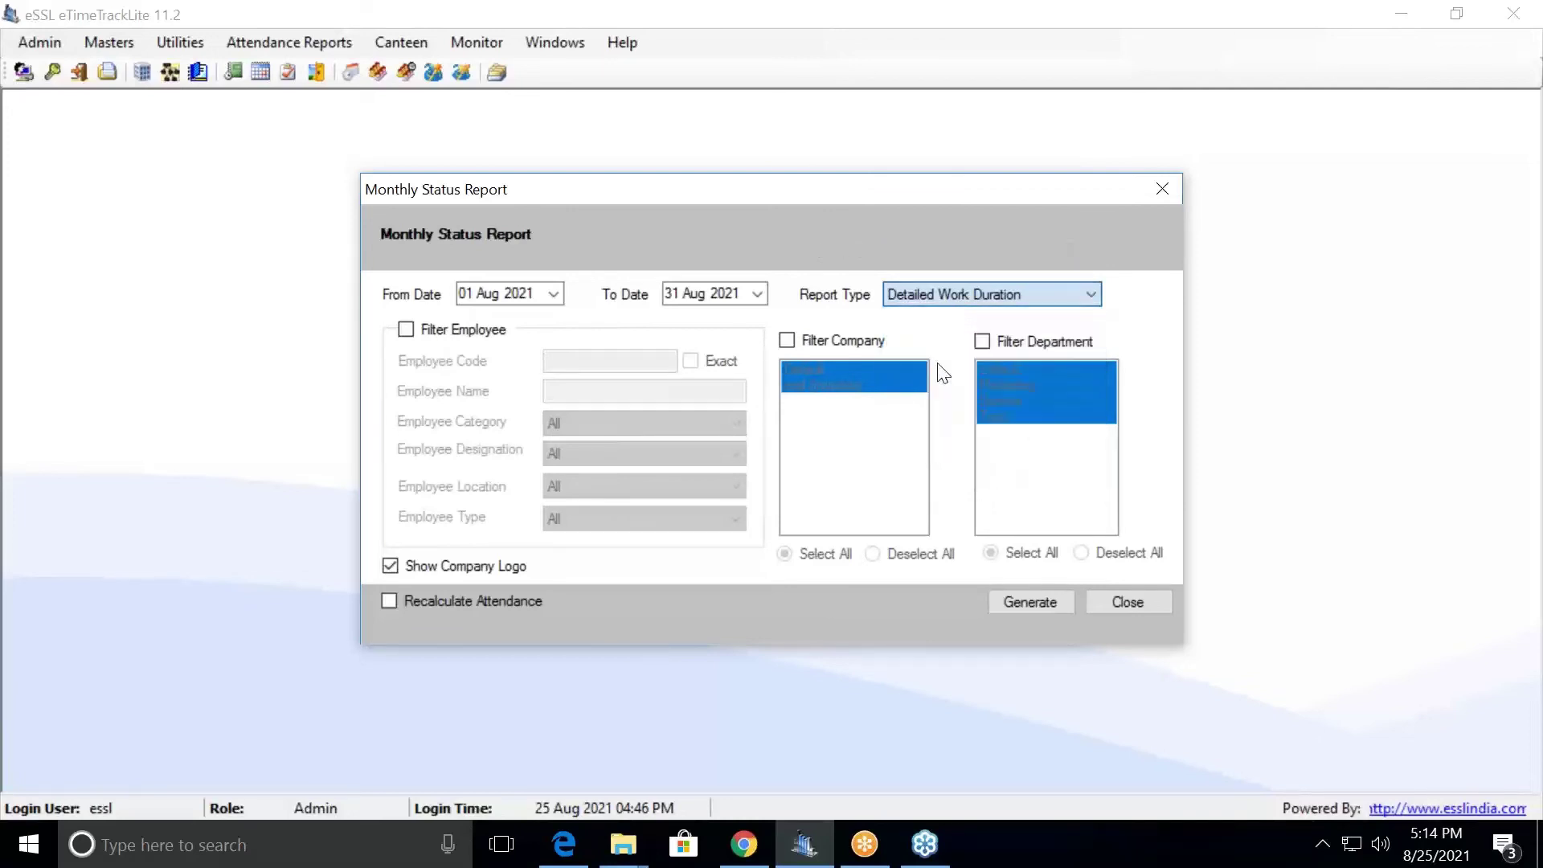
{"action": "left_click", "coordinate": [832, 342]}
{"action": "left_click", "coordinate": [833, 343]}
{"action": "left_click", "coordinate": [1005, 339]}
{"action": "left_click", "coordinate": [1005, 339]}
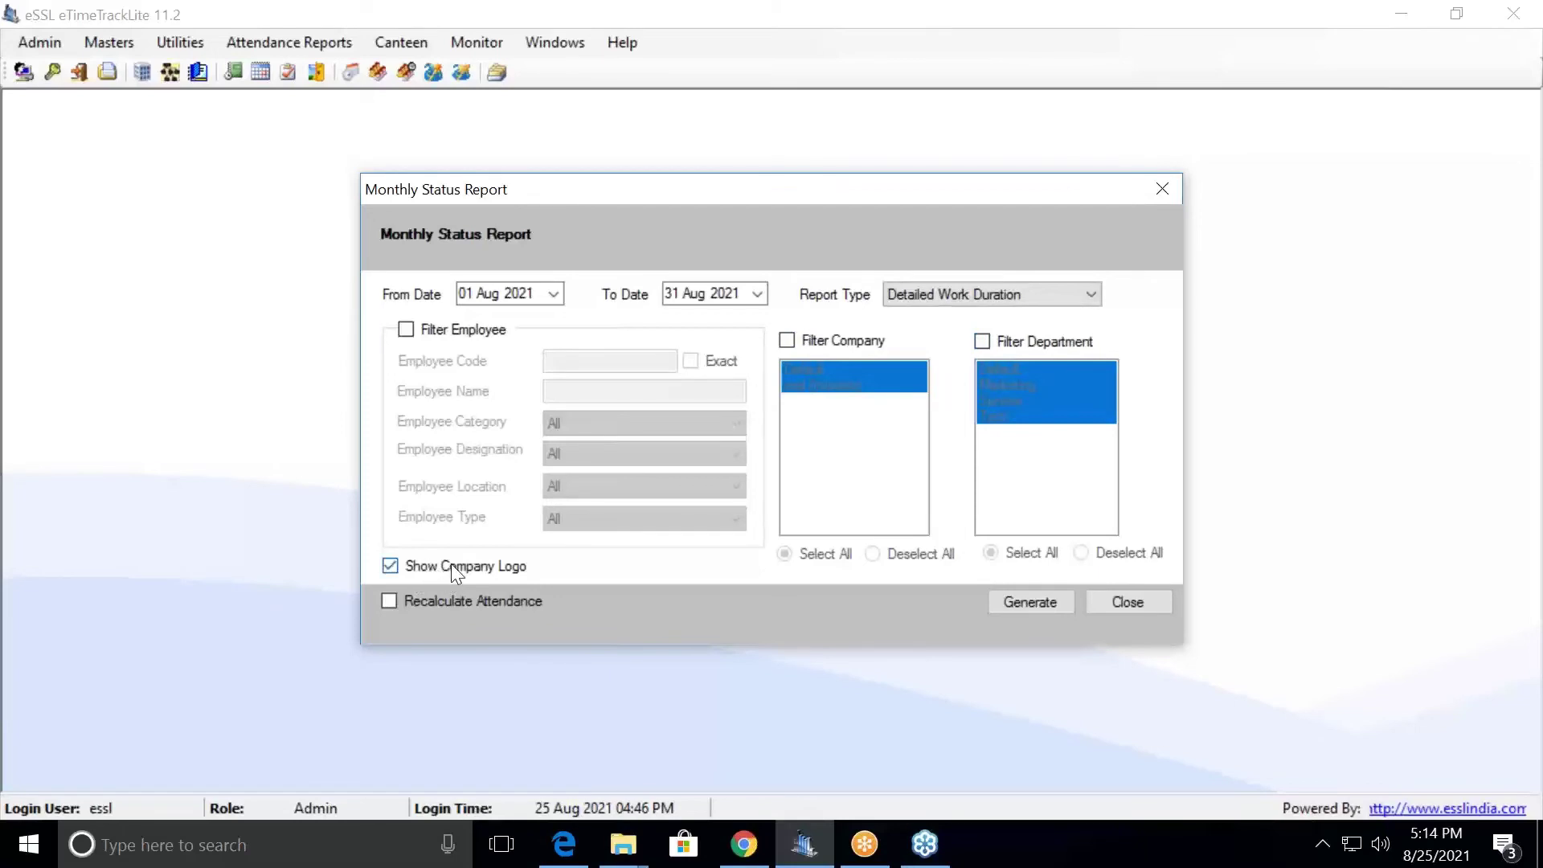
{"action": "left_click", "coordinate": [463, 331]}
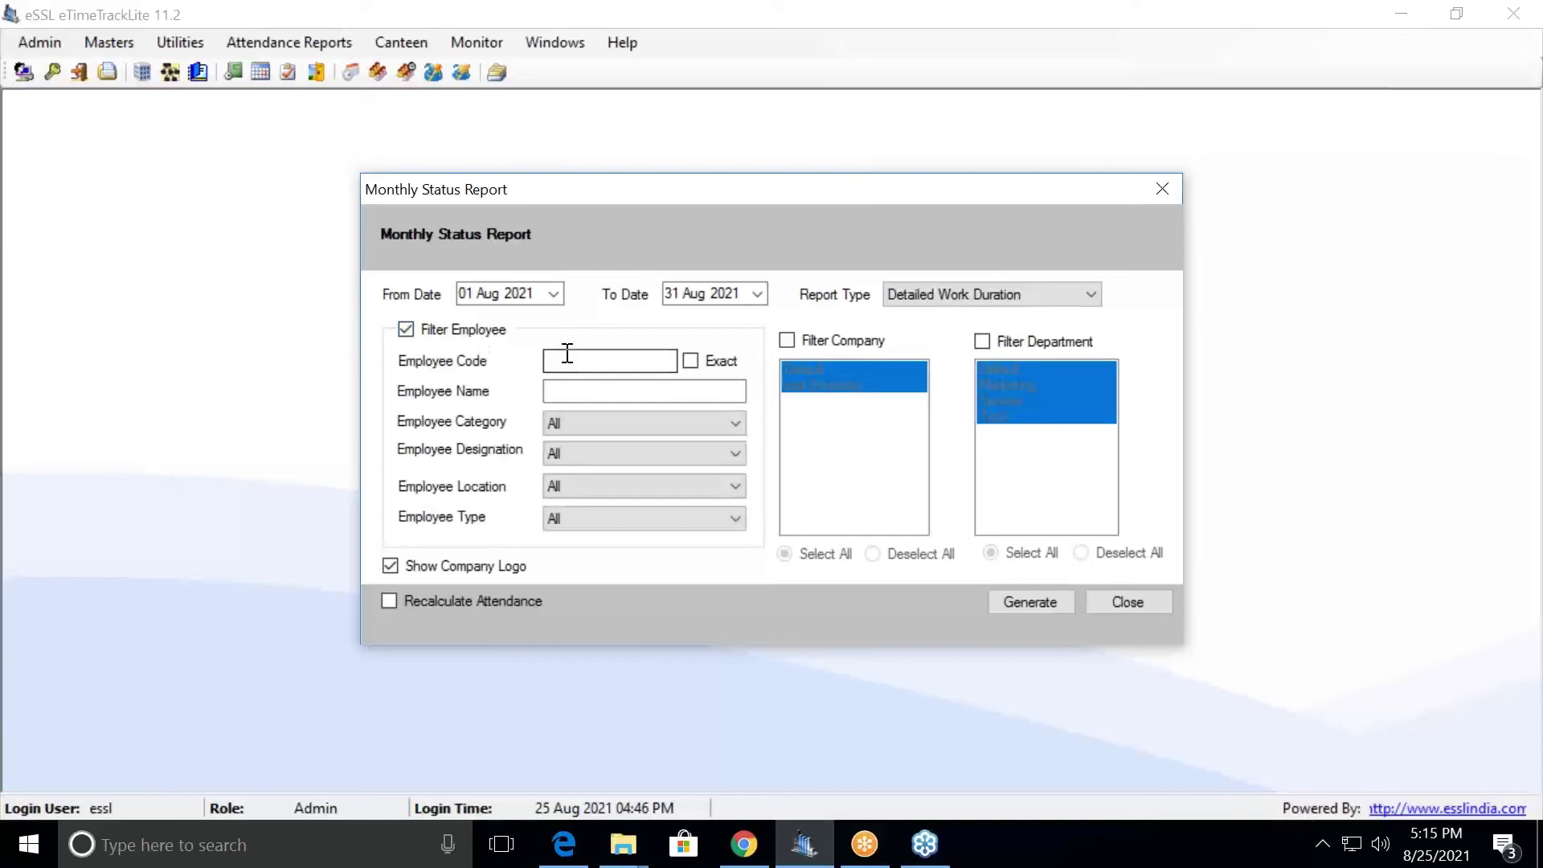
{"action": "left_click", "coordinate": [473, 331]}
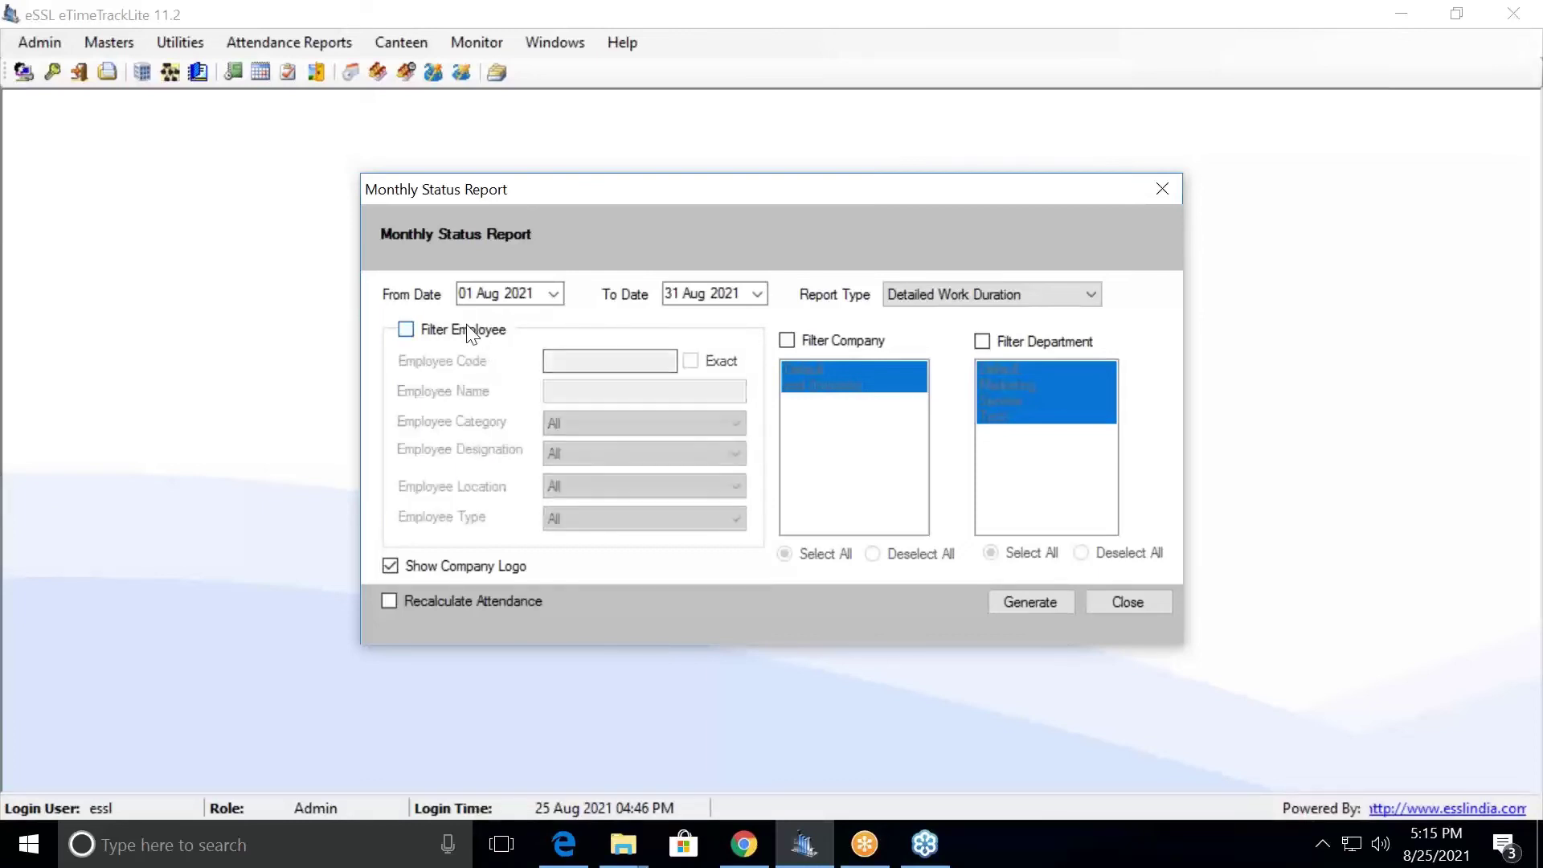
Step: Generate the monthly status report for August 2021 with attendance recalculation enabled, and maximize the report window
{"action": "left_click", "coordinate": [457, 599]}
{"action": "left_click", "coordinate": [1029, 604]}
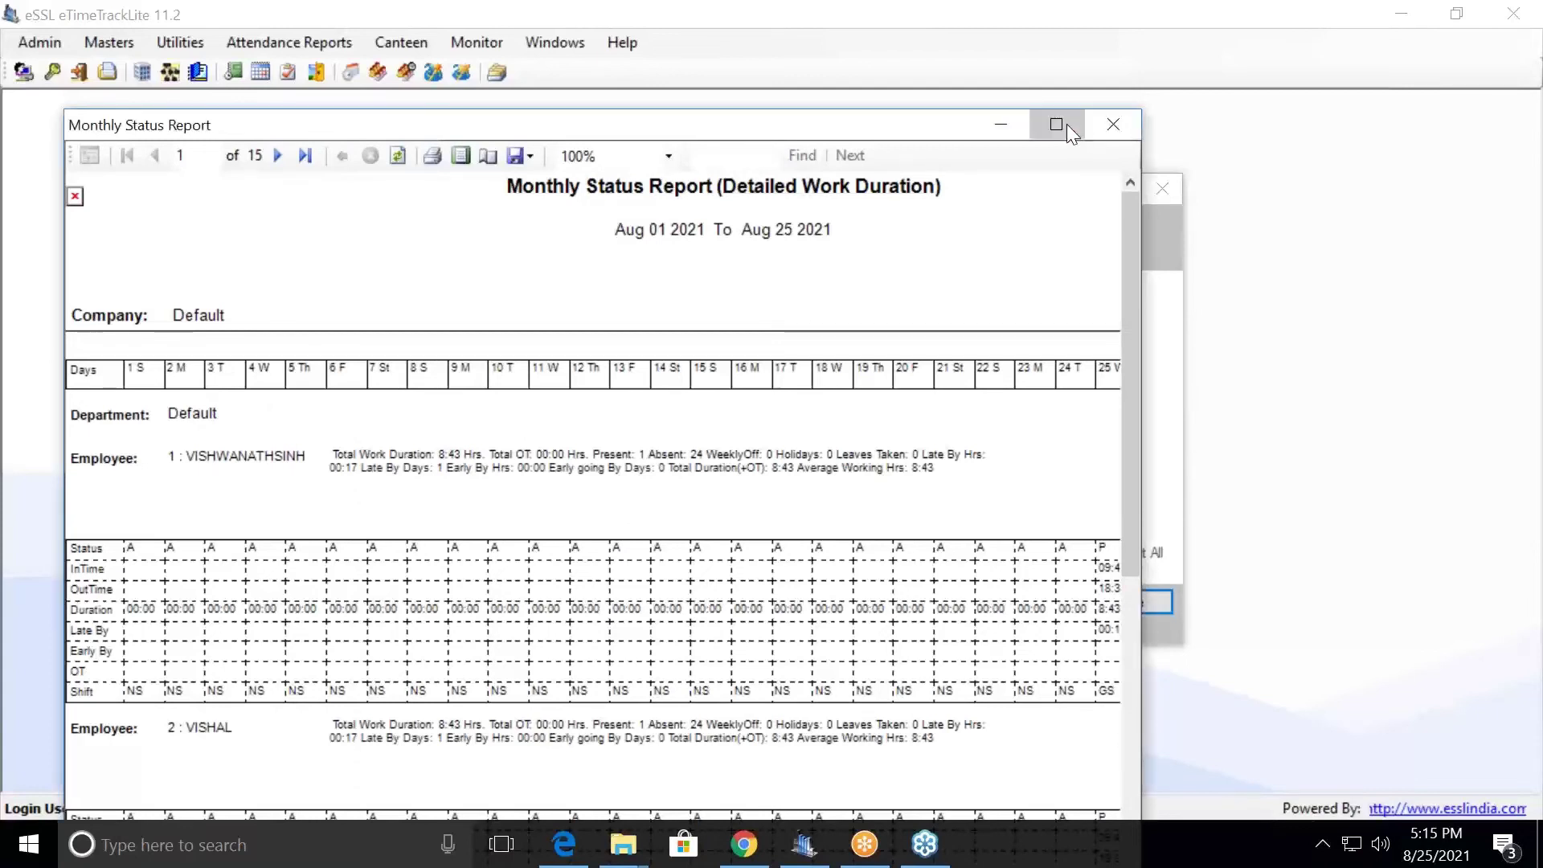
{"action": "left_click", "coordinate": [1056, 125]}
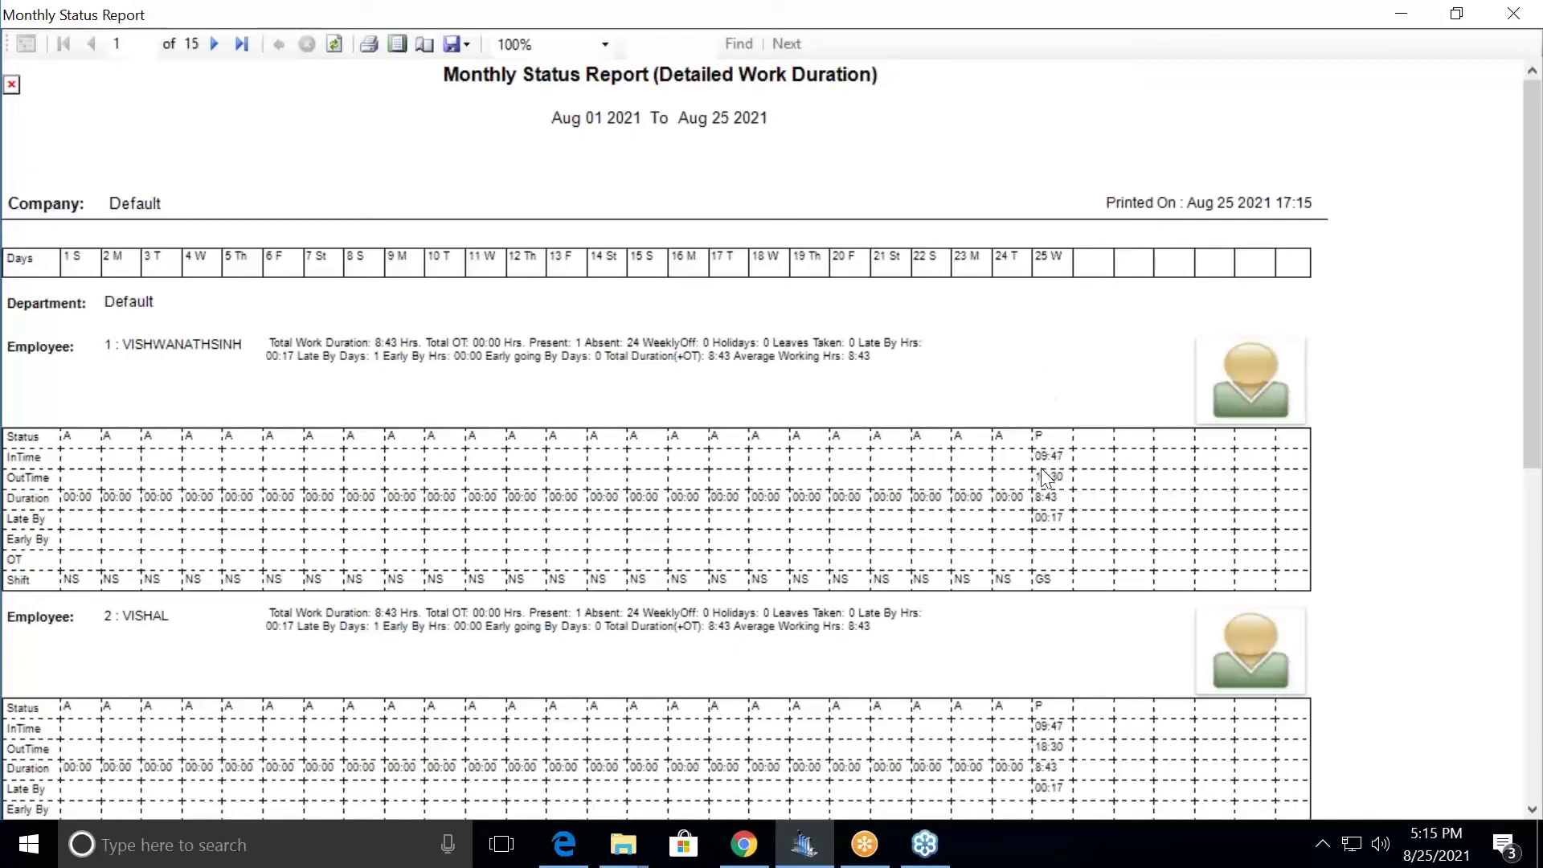
Step: Examine the employees' daily status, in and out times, durations, late time and shifts in the monthly report, and close it with its settings dialog
{"action": "scroll", "coordinate": [1039, 468], "scroll_direction": "down", "scroll_amount": 1}
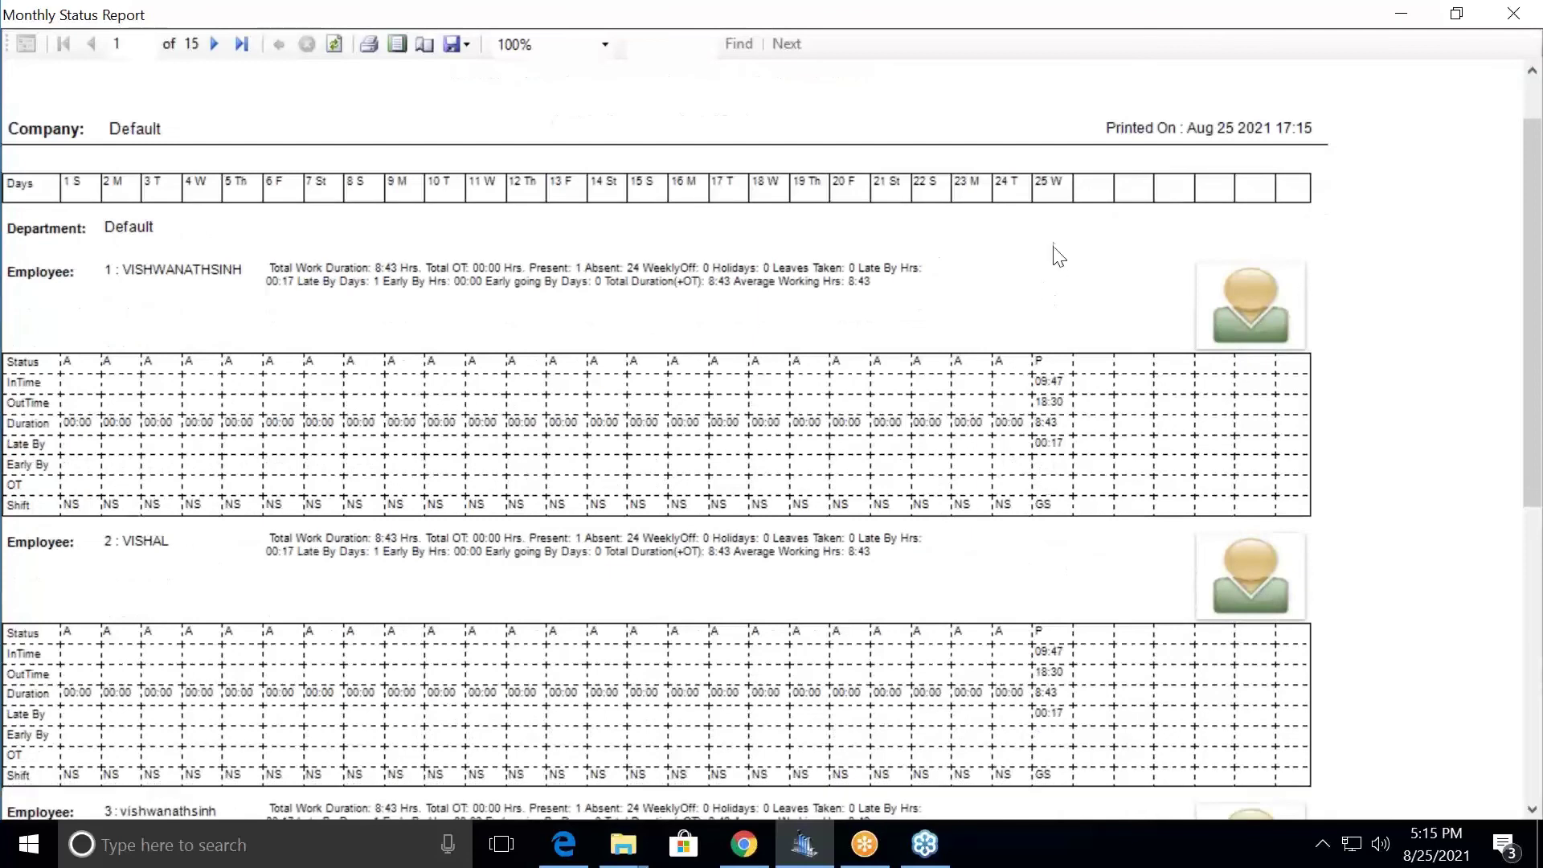
{"action": "scroll", "coordinate": [1043, 458], "scroll_direction": "down", "scroll_amount": 1}
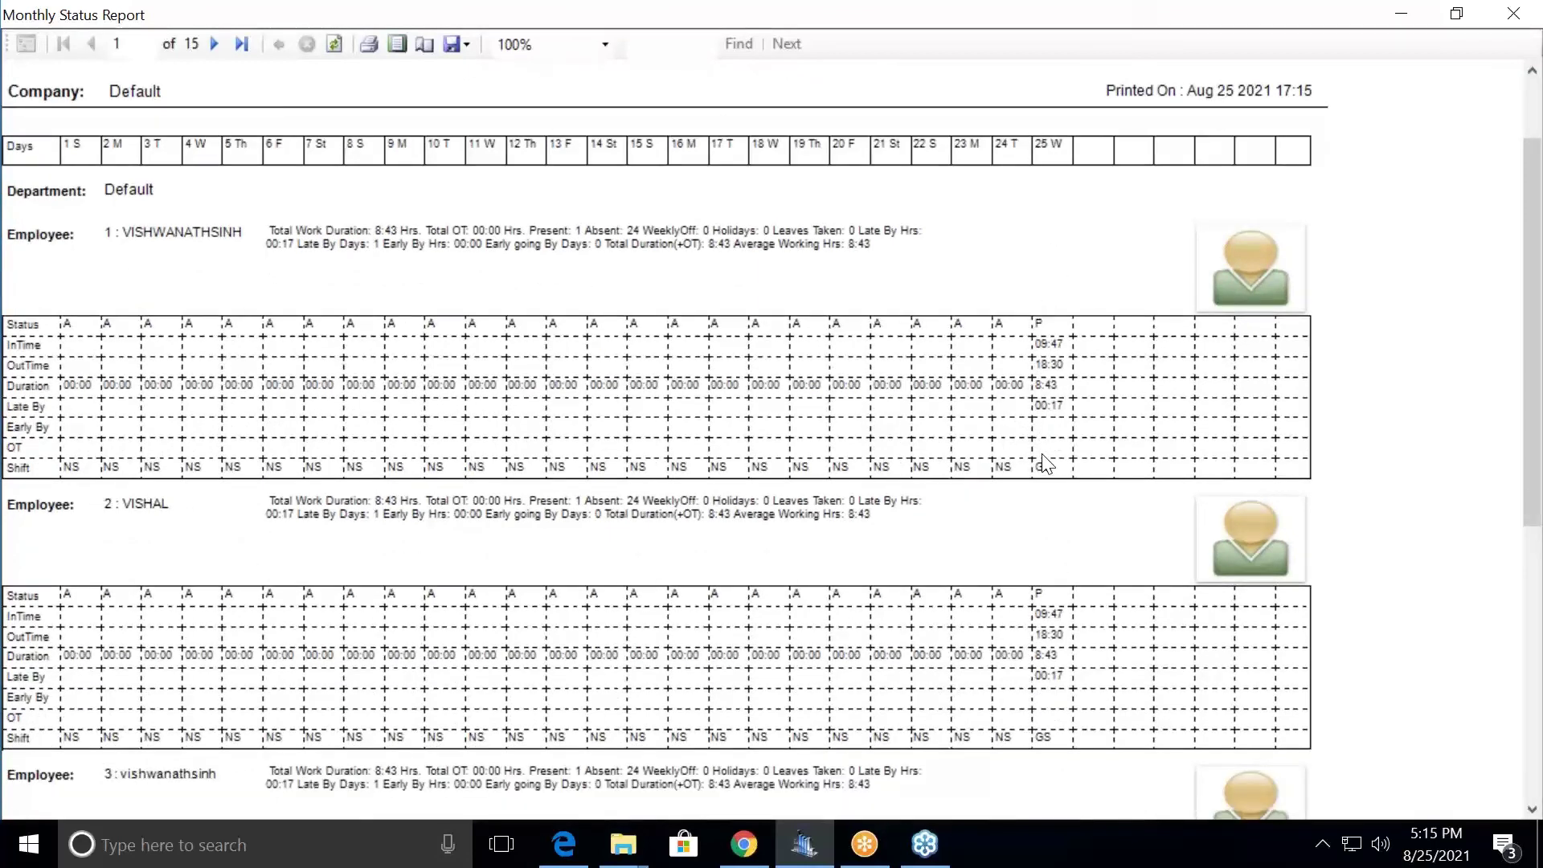
{"action": "scroll", "coordinate": [1043, 463], "scroll_direction": "down", "scroll_amount": 3}
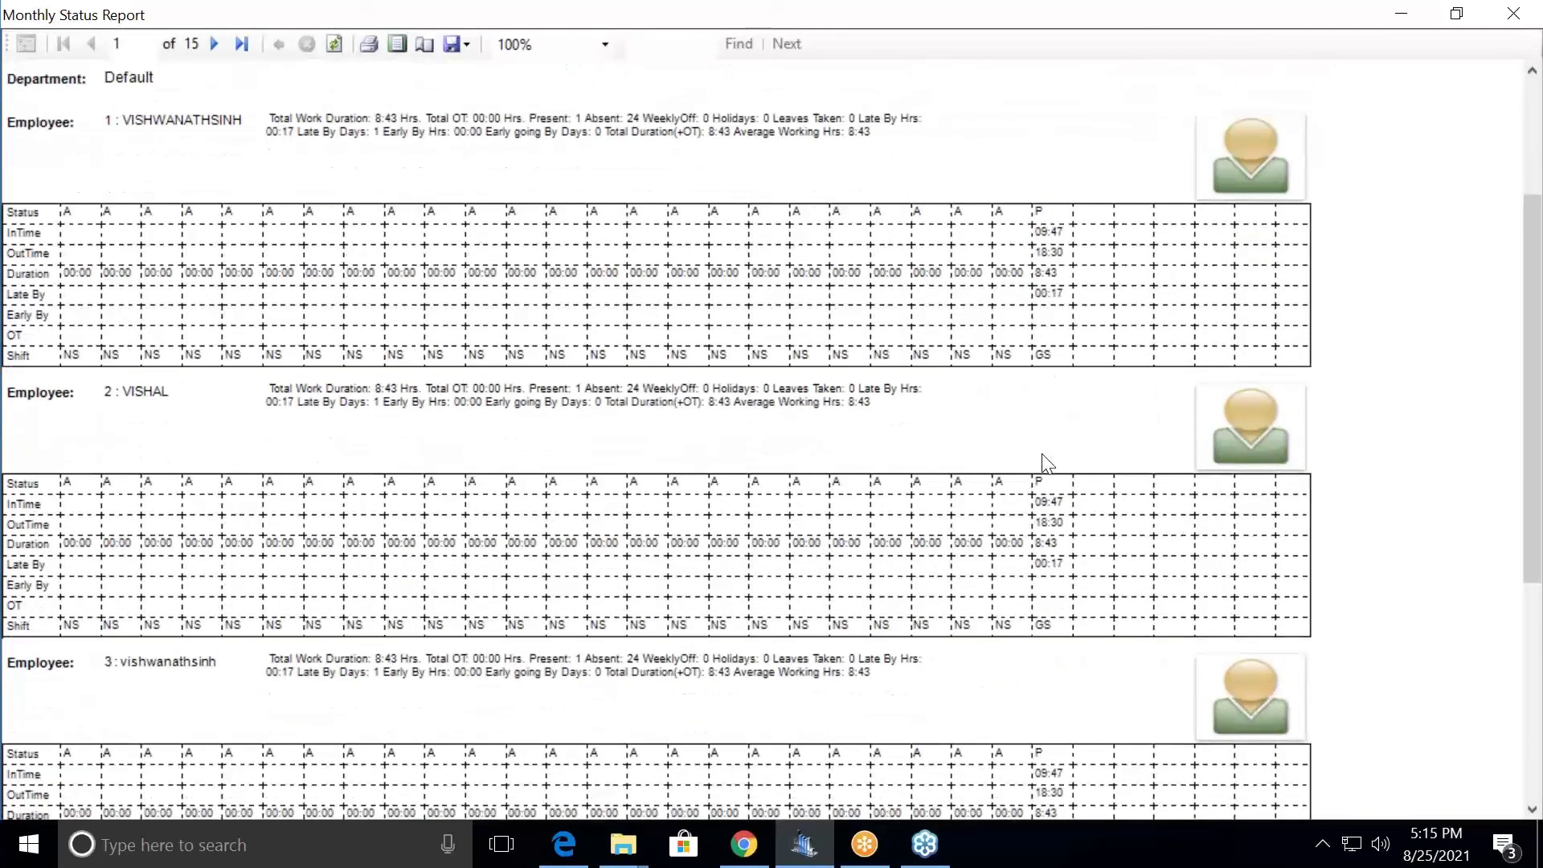
{"action": "scroll", "coordinate": [1043, 462], "scroll_direction": "down", "scroll_amount": 8}
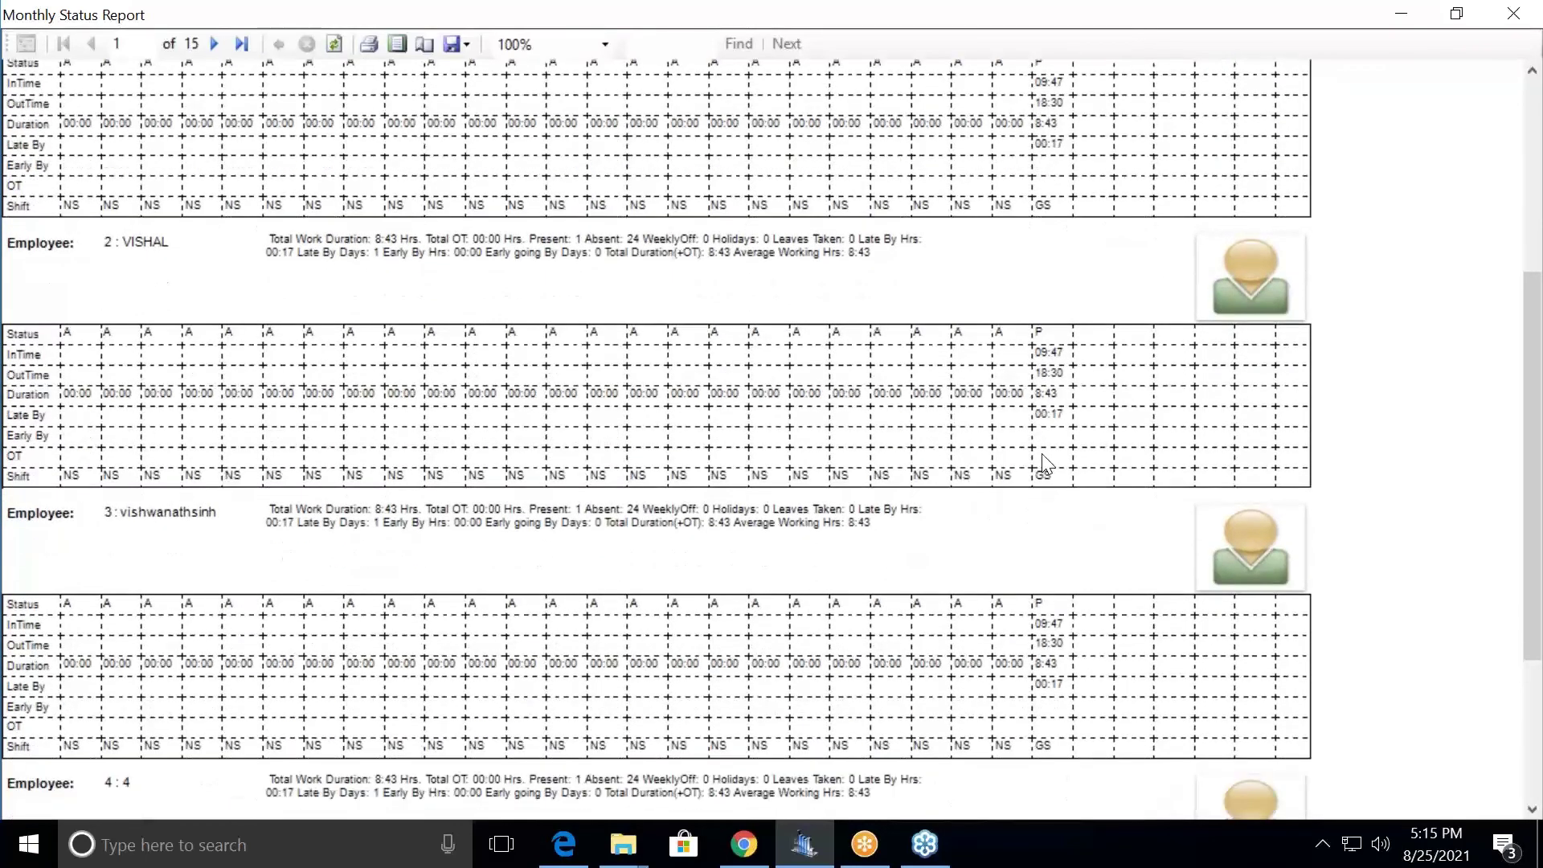
{"action": "scroll", "coordinate": [1042, 458], "scroll_direction": "down", "scroll_amount": 3}
{"action": "scroll", "coordinate": [1042, 458], "scroll_direction": "up", "scroll_amount": 6}
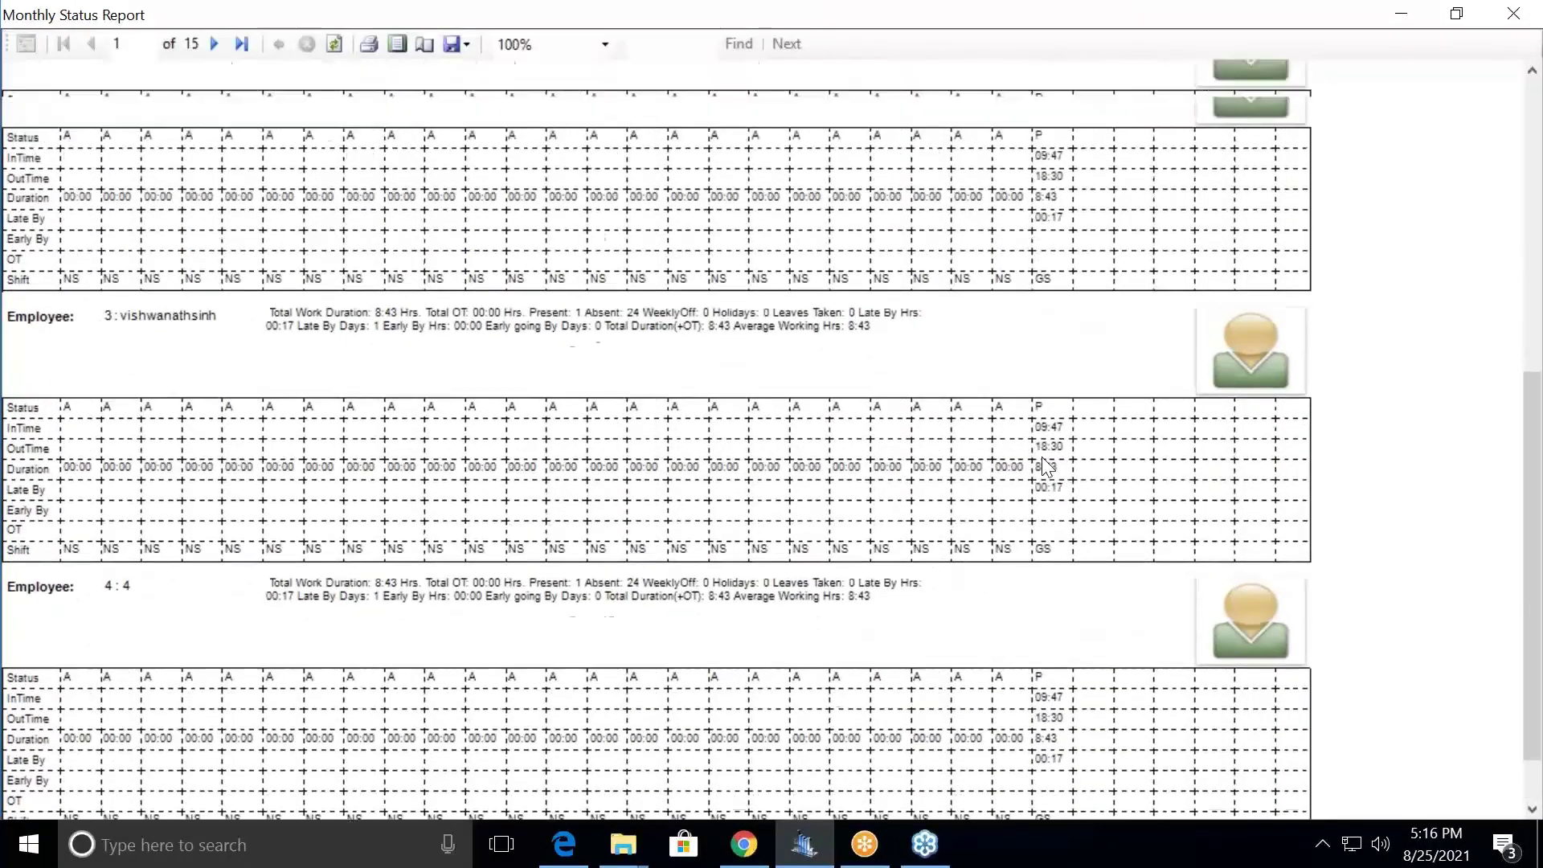
{"action": "scroll", "coordinate": [1047, 466], "scroll_direction": "up", "scroll_amount": 2}
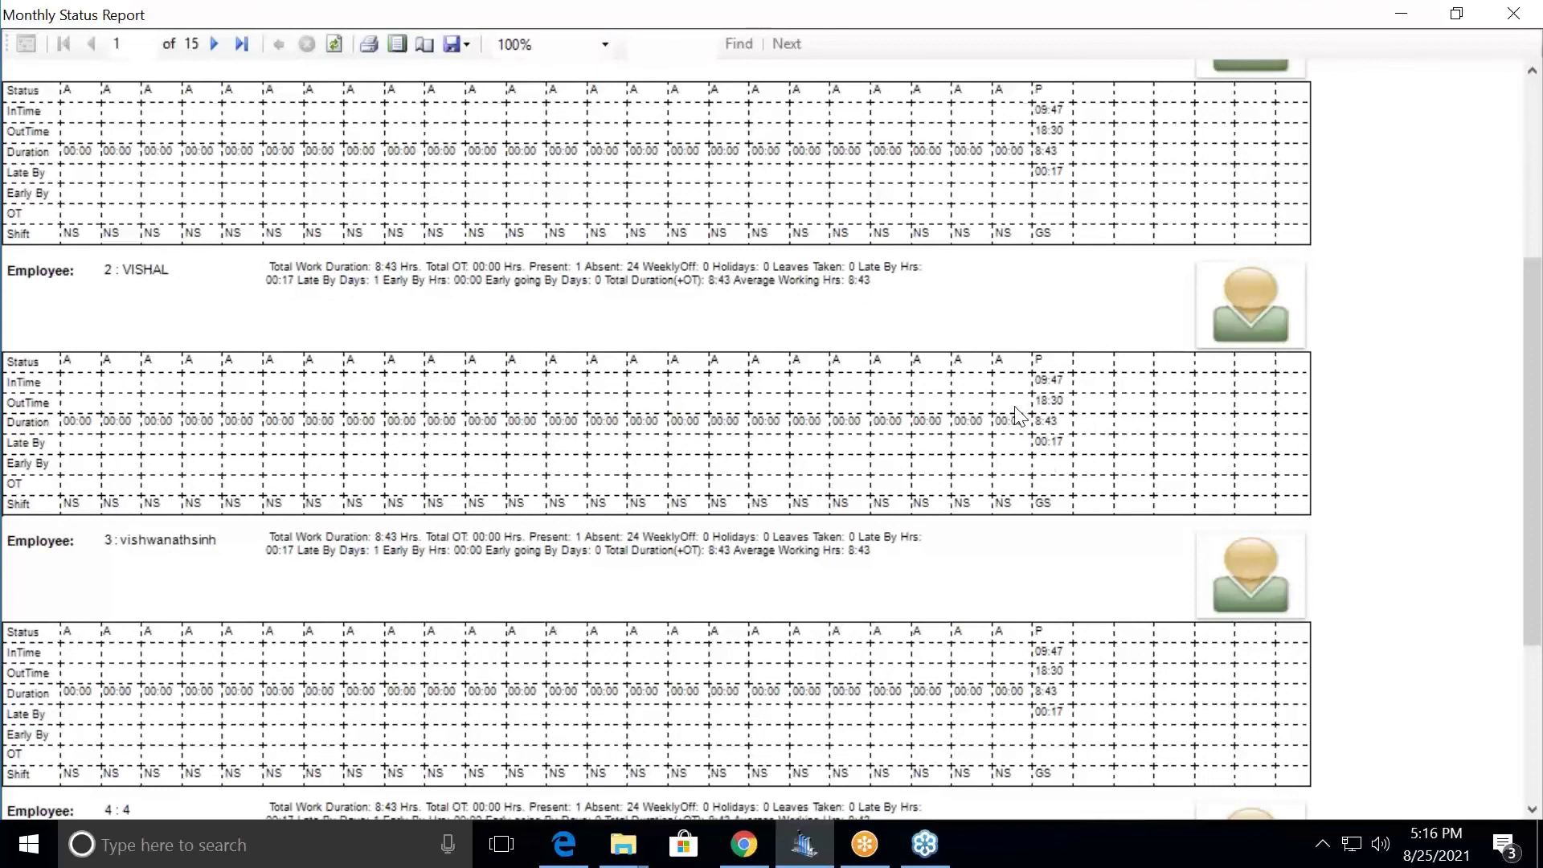
{"action": "scroll", "coordinate": [634, 452], "scroll_direction": "up", "scroll_amount": 3}
{"action": "scroll", "coordinate": [642, 454], "scroll_direction": "up", "scroll_amount": 1}
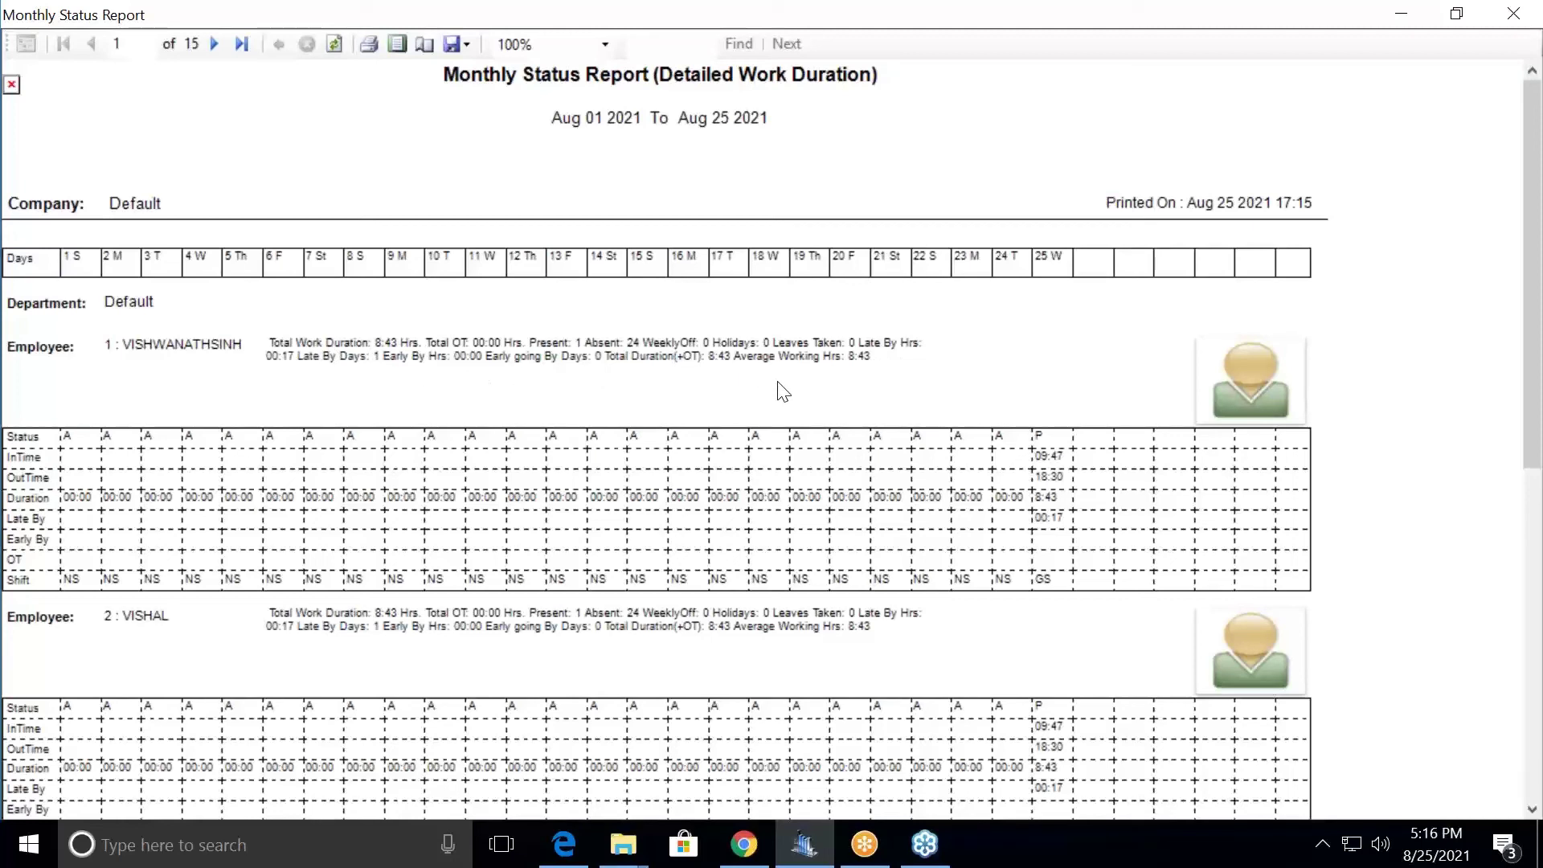
{"action": "left_click", "coordinate": [1513, 18]}
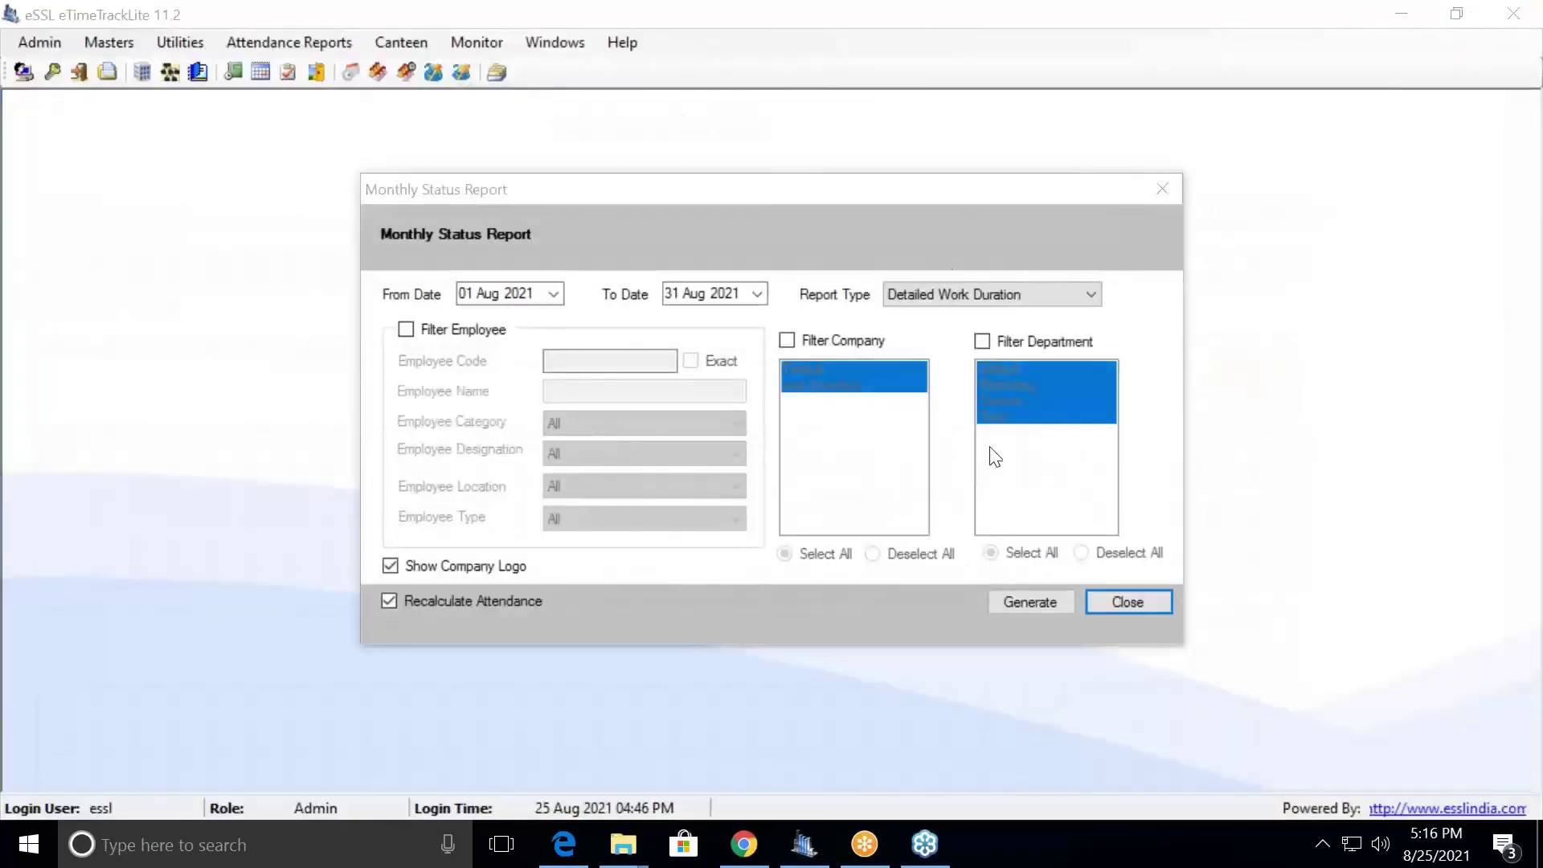
{"action": "left_click", "coordinate": [1141, 598]}
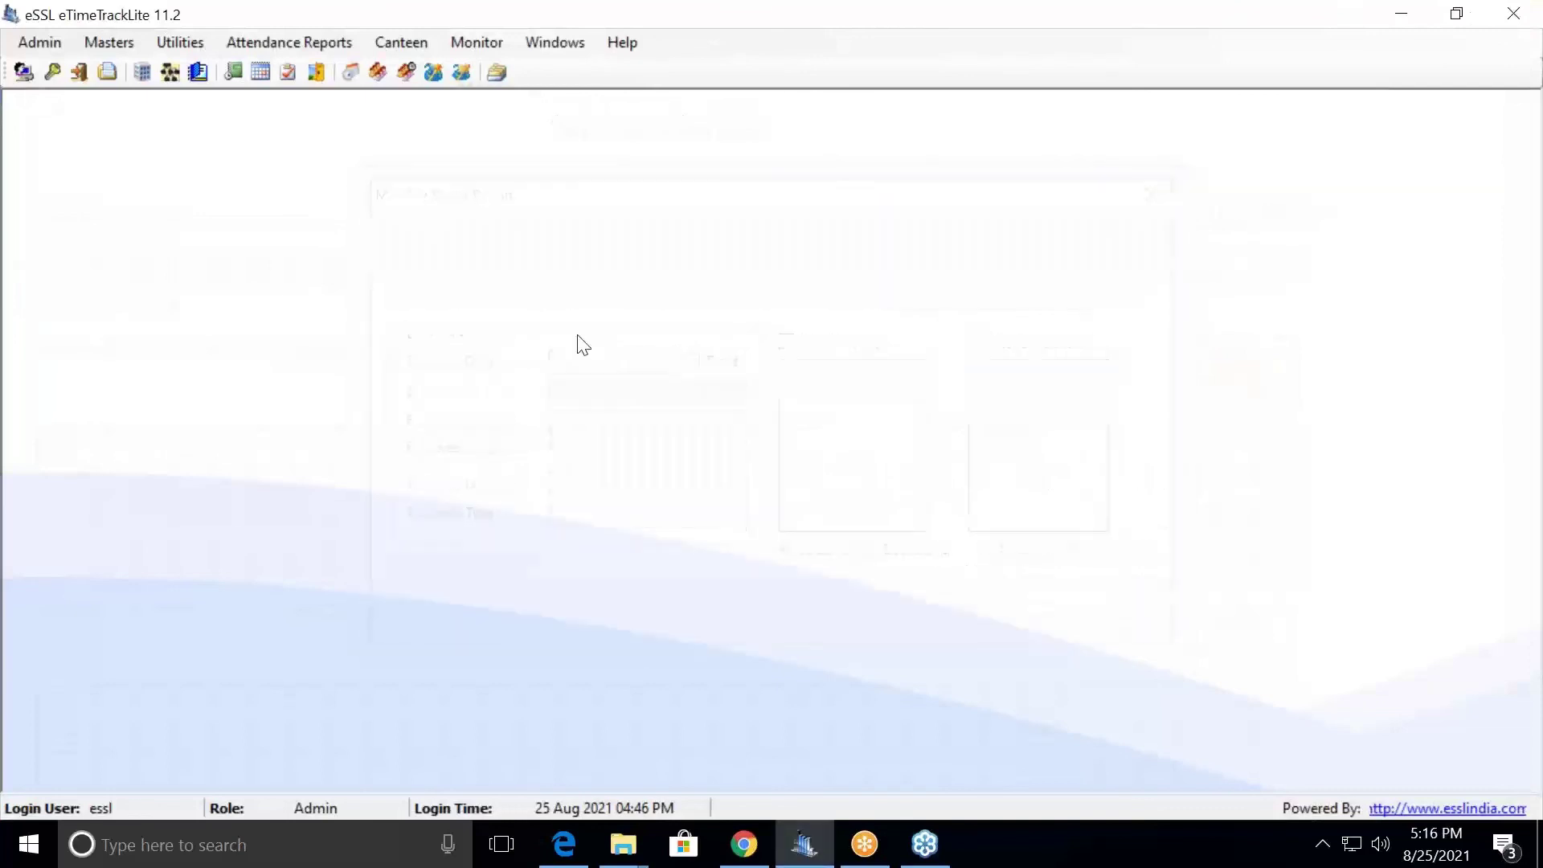
{"action": "left_click", "coordinate": [323, 45]}
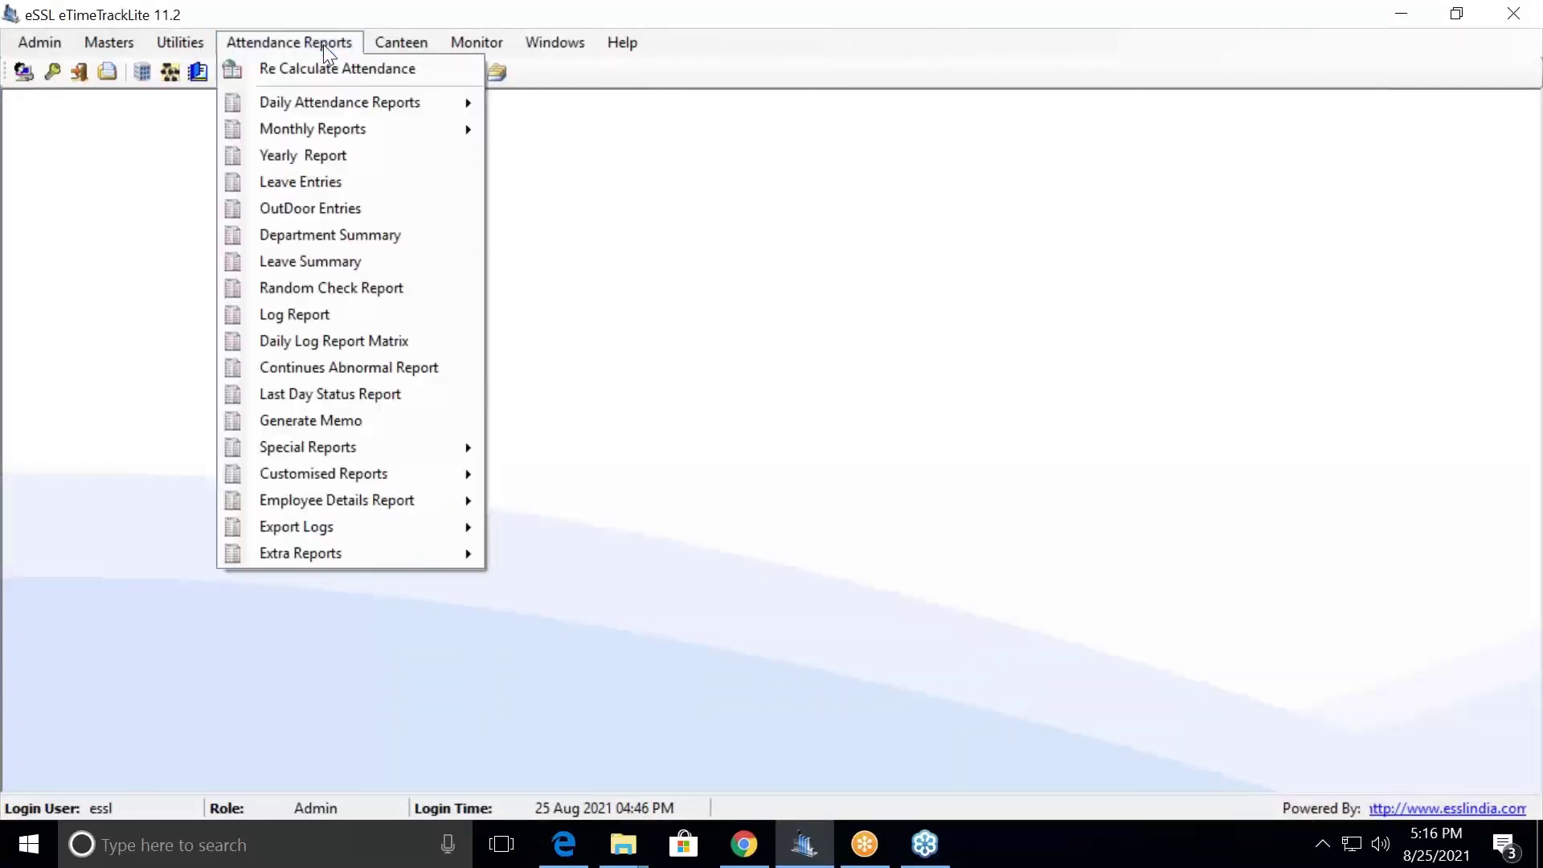
{"action": "mouse_move", "coordinate": [346, 129]}
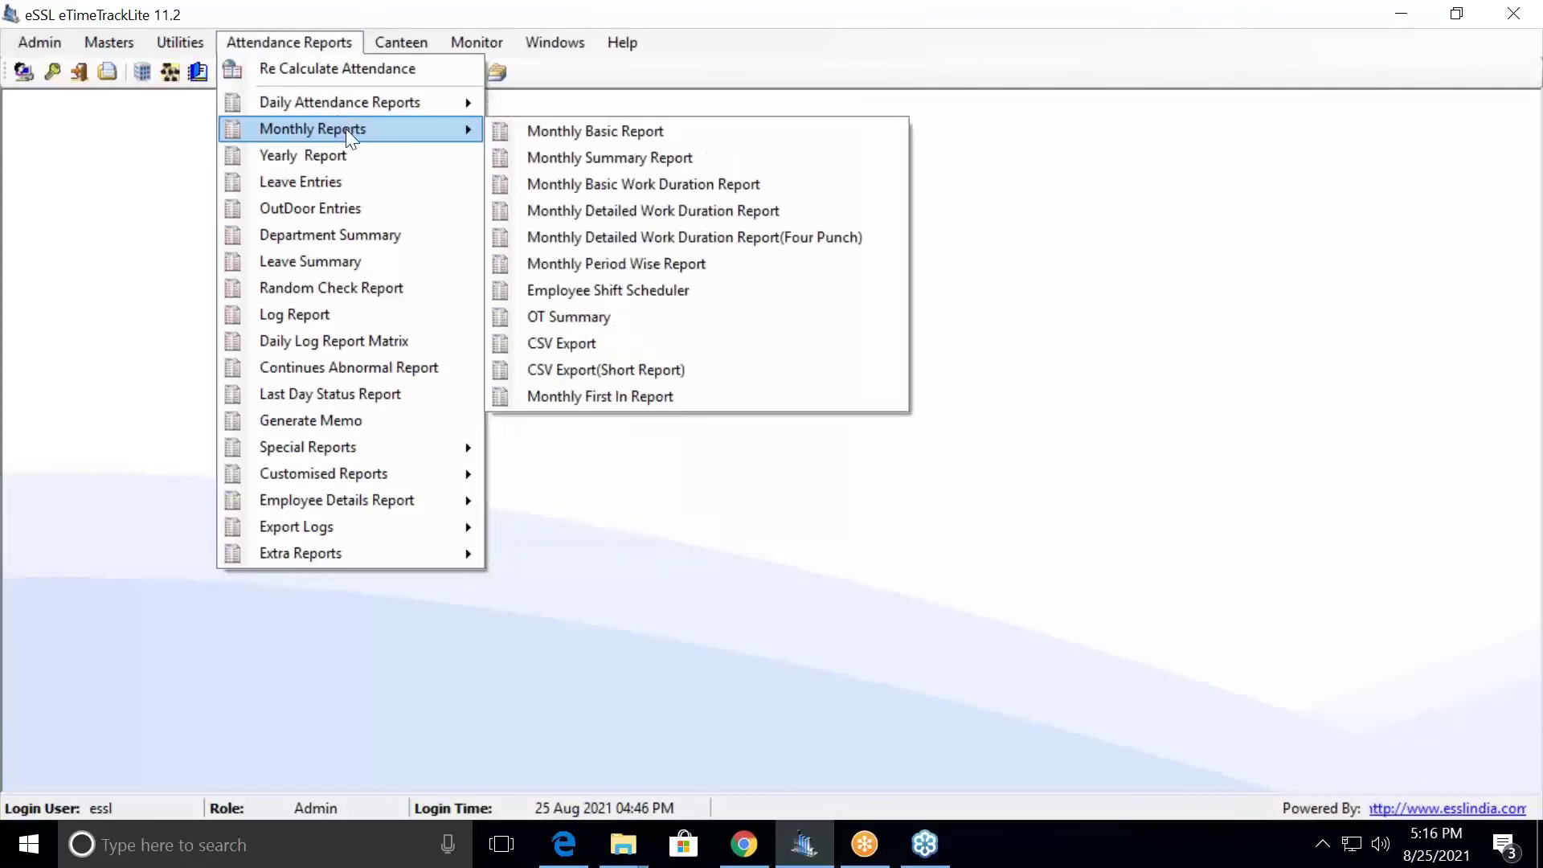
{"action": "mouse_move", "coordinate": [364, 98]}
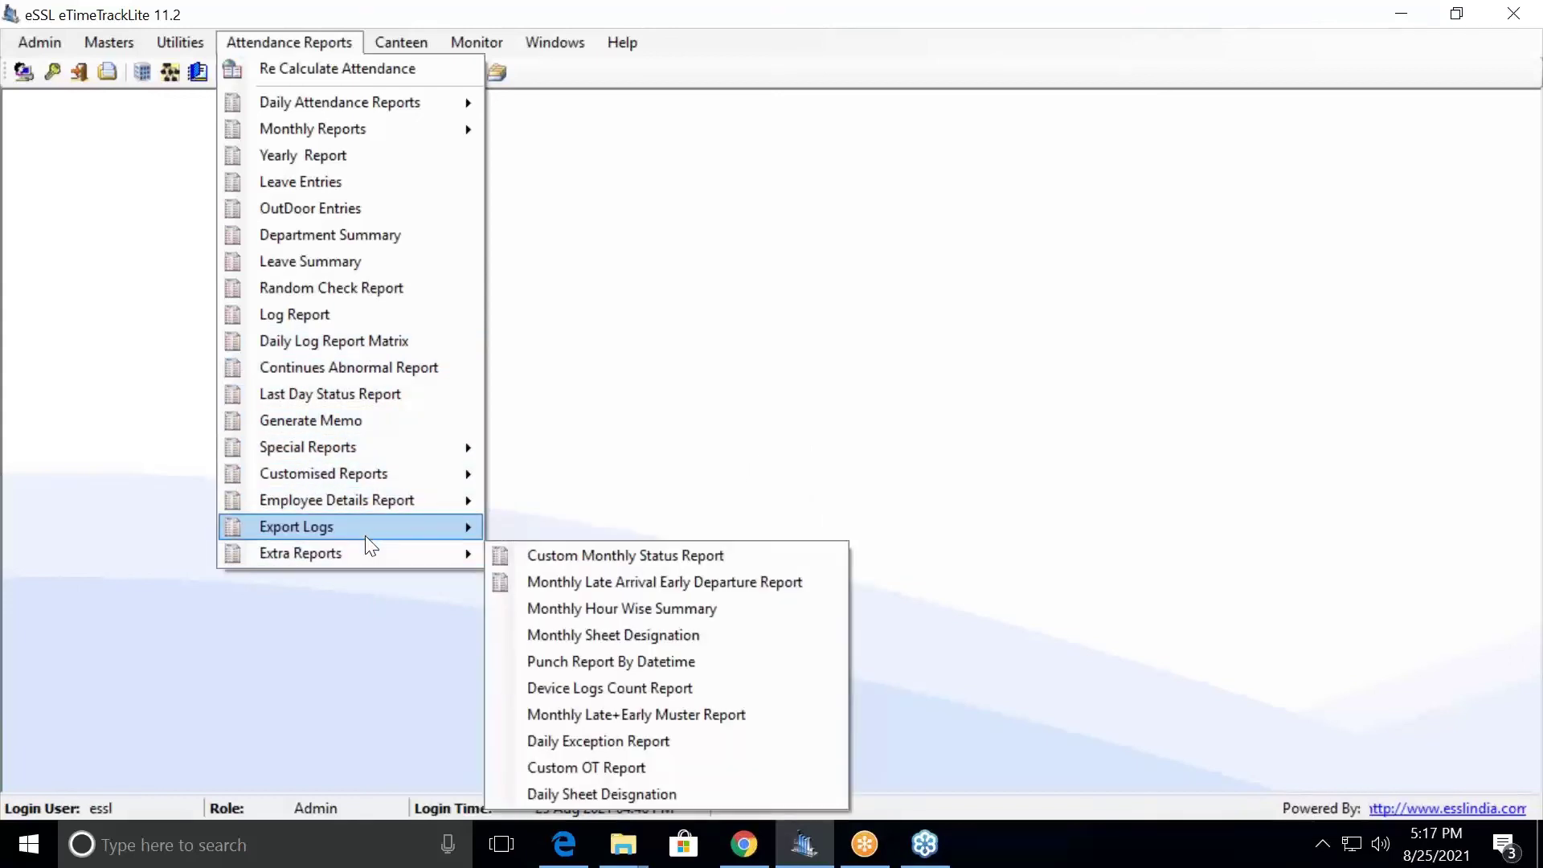
{"action": "mouse_move", "coordinate": [365, 536]}
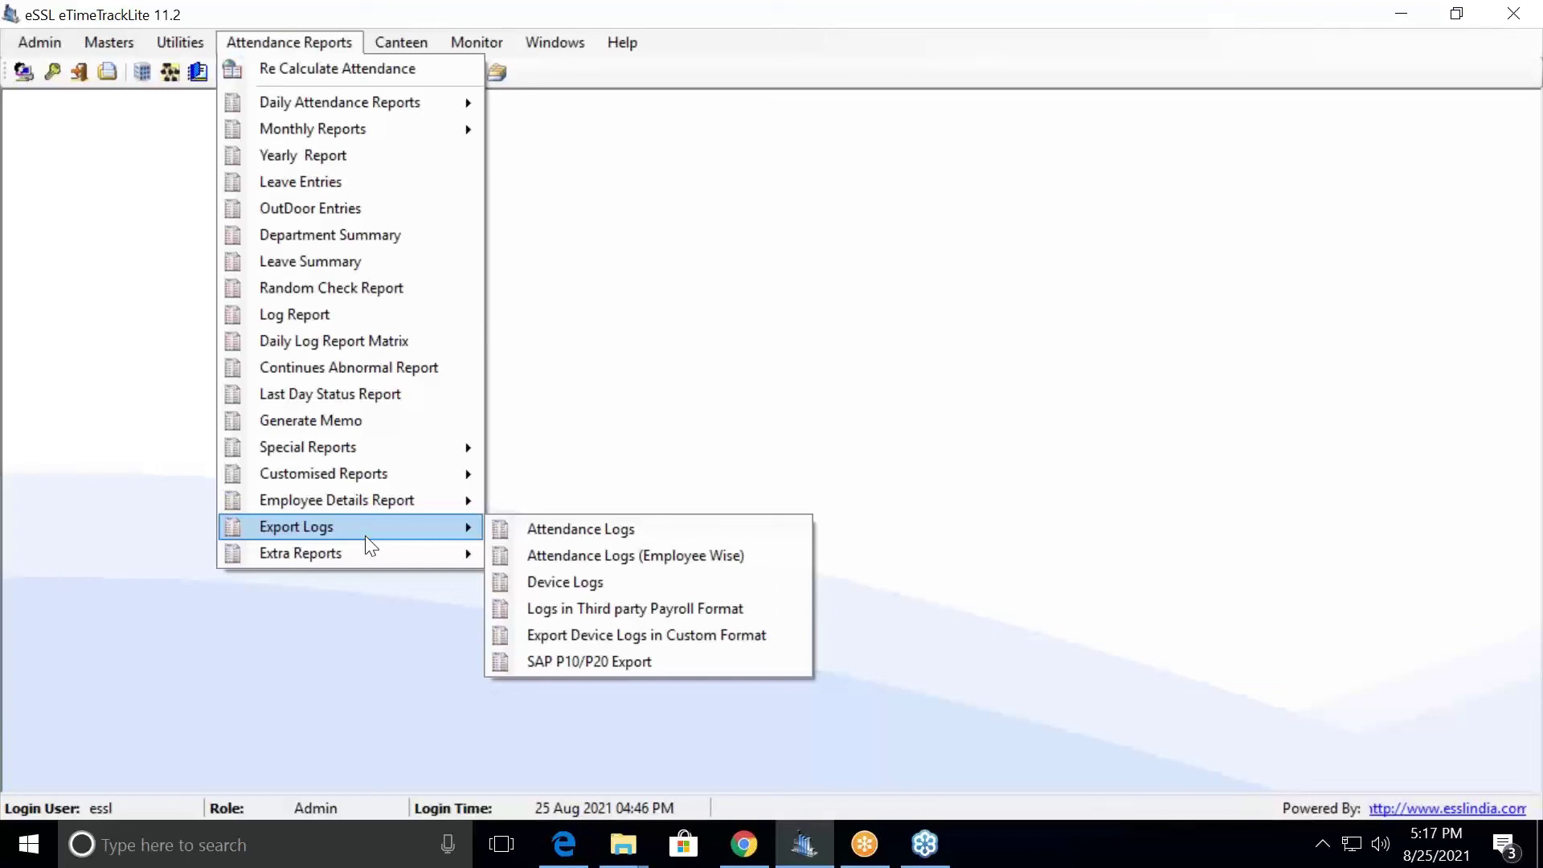
{"action": "left_click", "coordinate": [623, 252]}
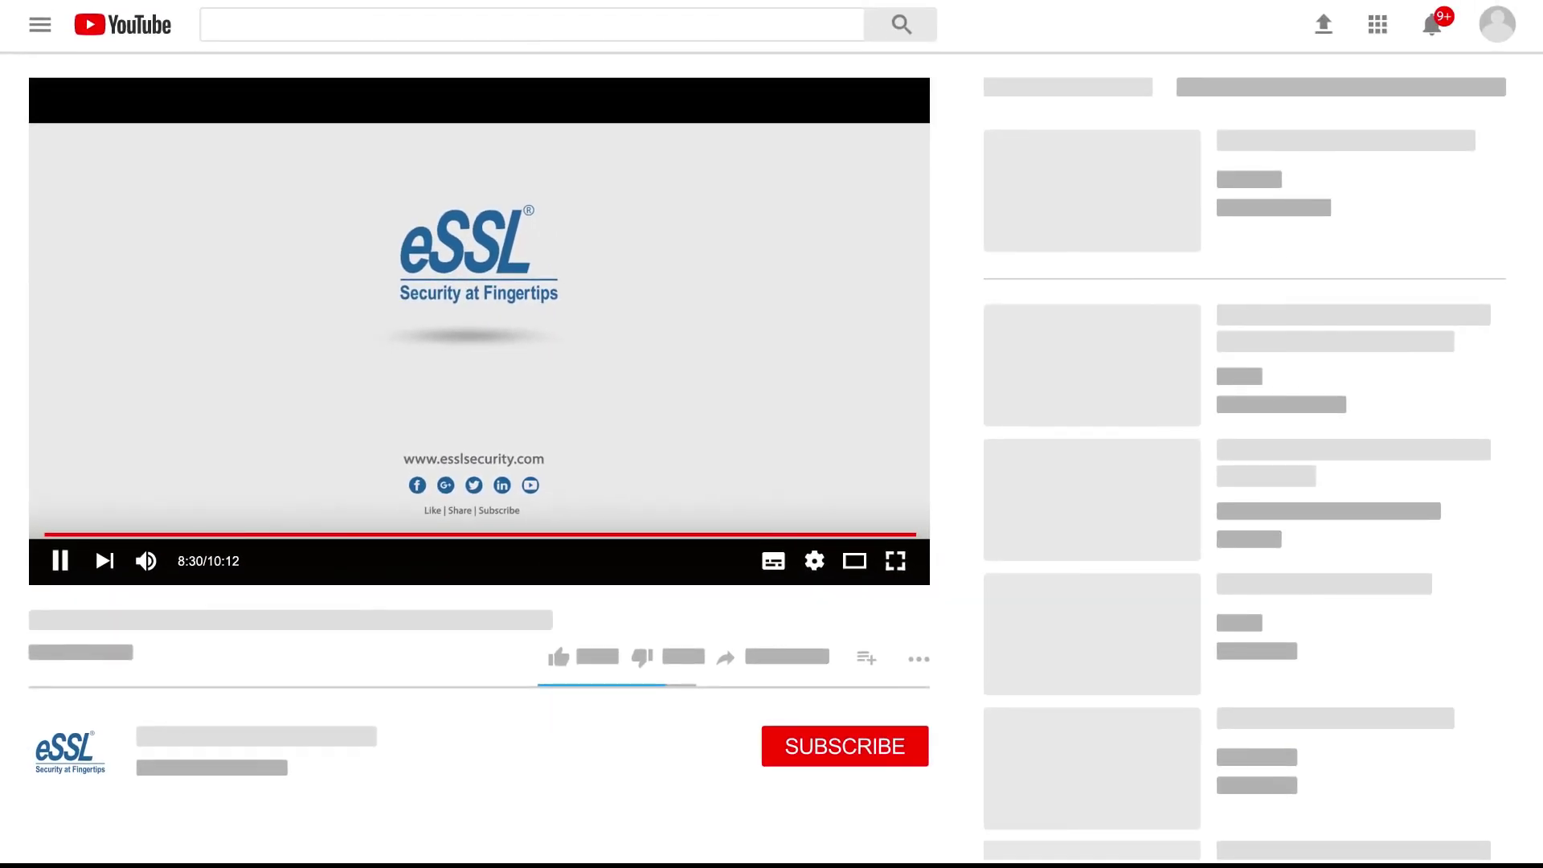
{"action": "left_click", "coordinate": [816, 754]}
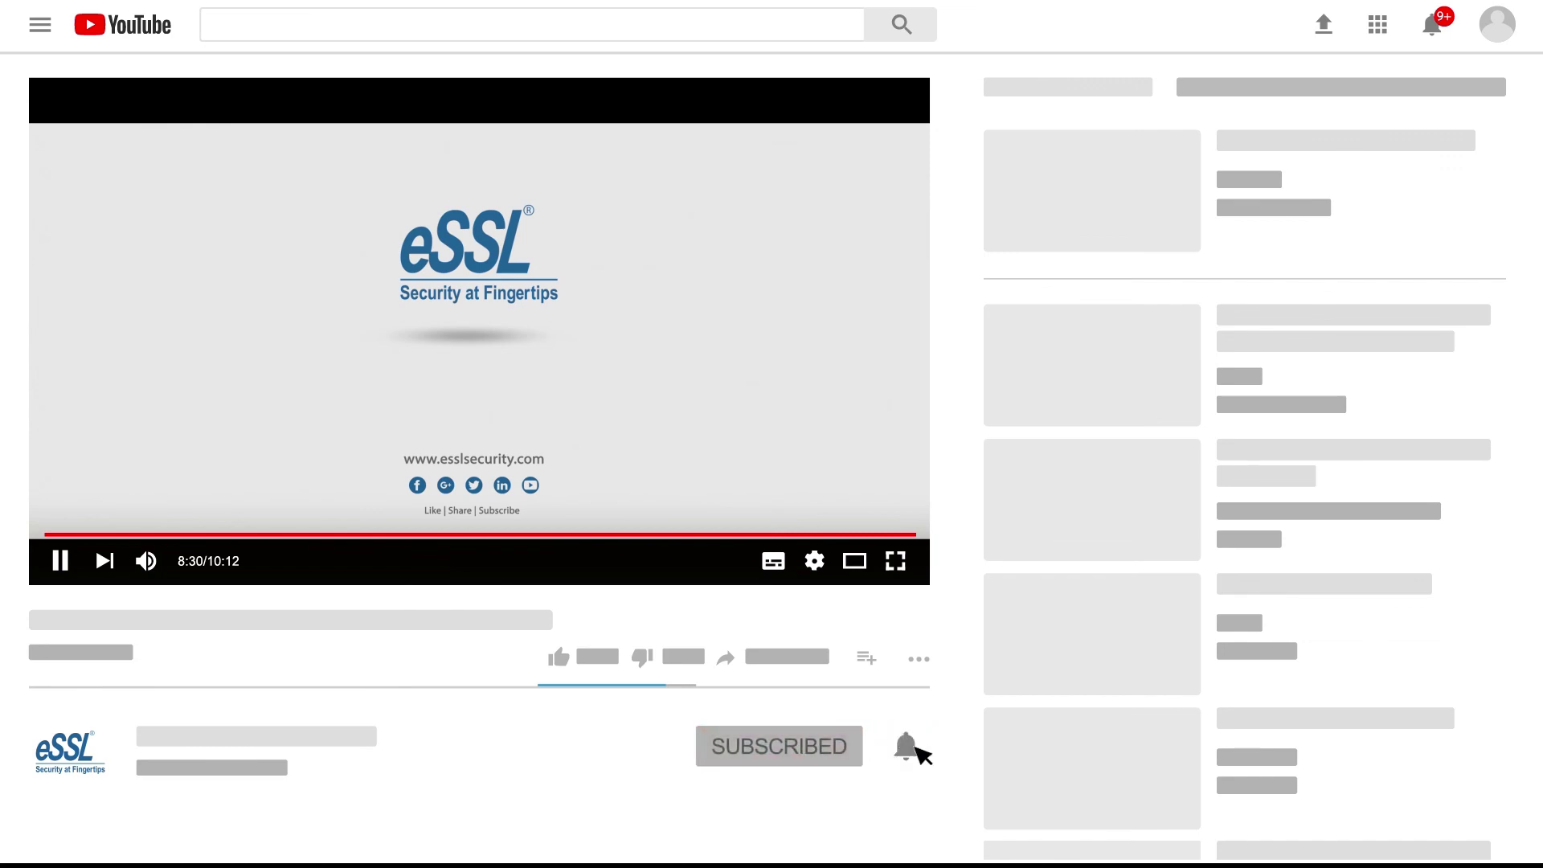